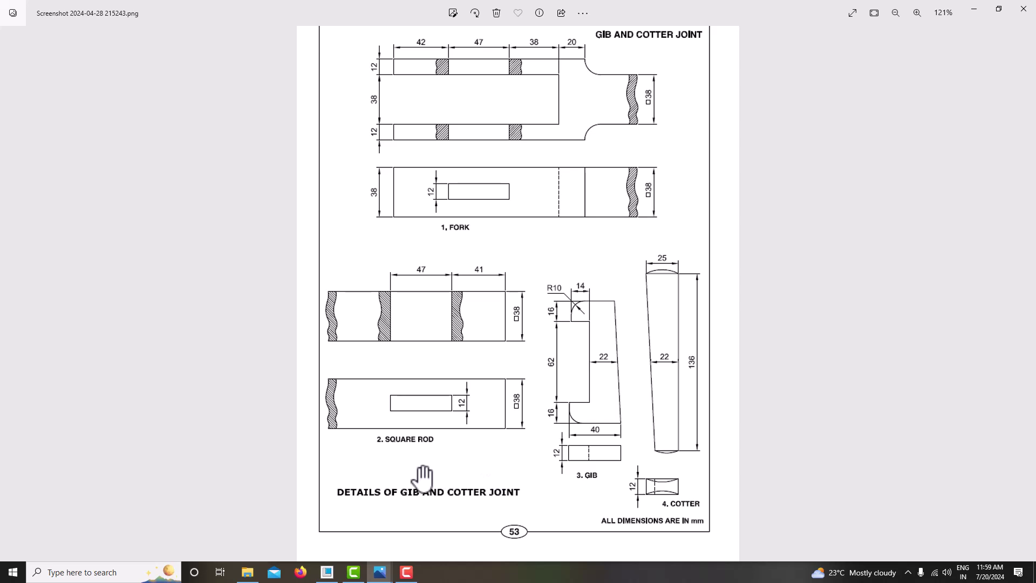
- Place the gib and cotter drawing beside the Creo Parametric window and enlarge it on the gib views
click(327, 572)
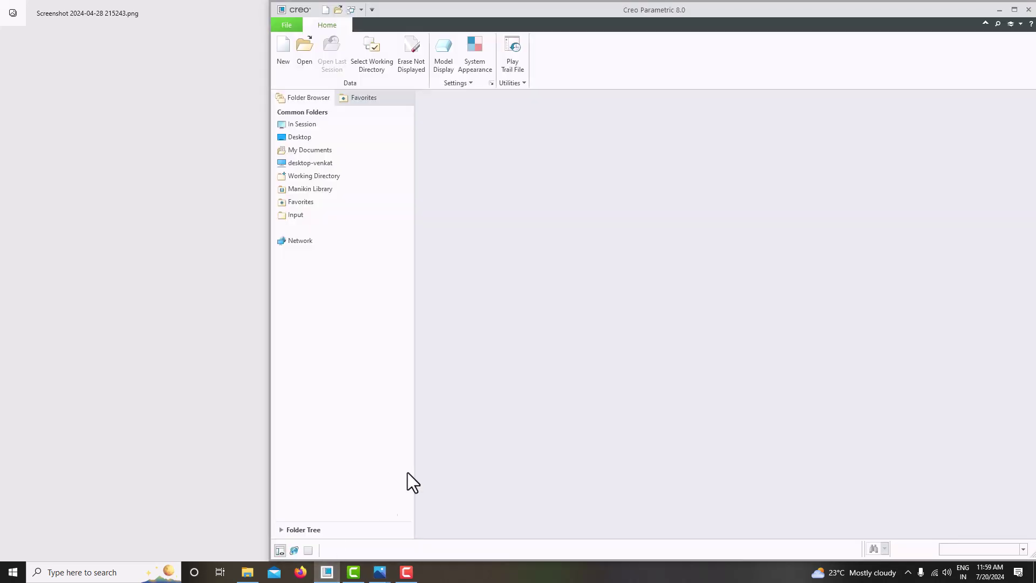
mouse_move(379, 572)
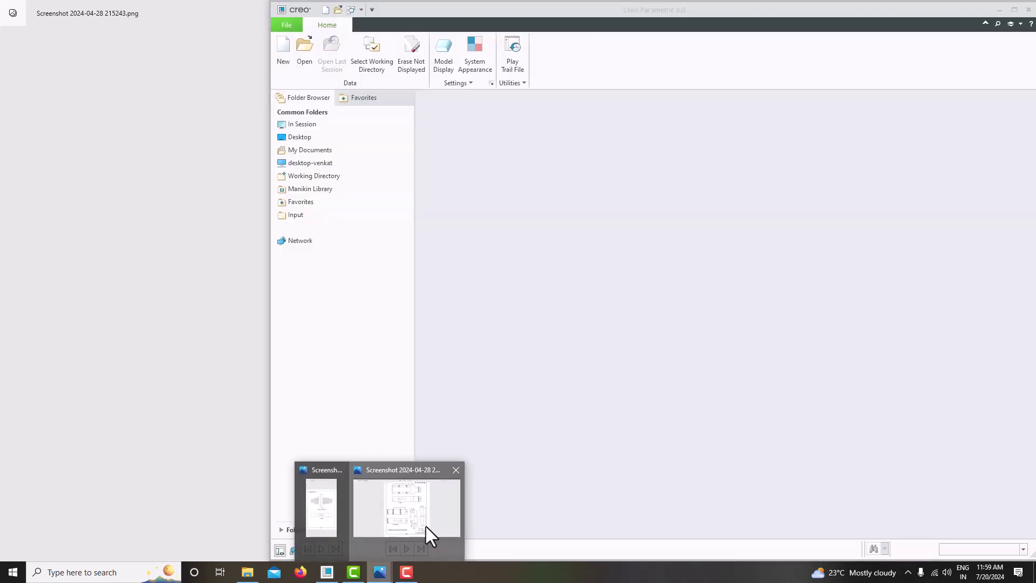
click(425, 526)
key(super+Left)
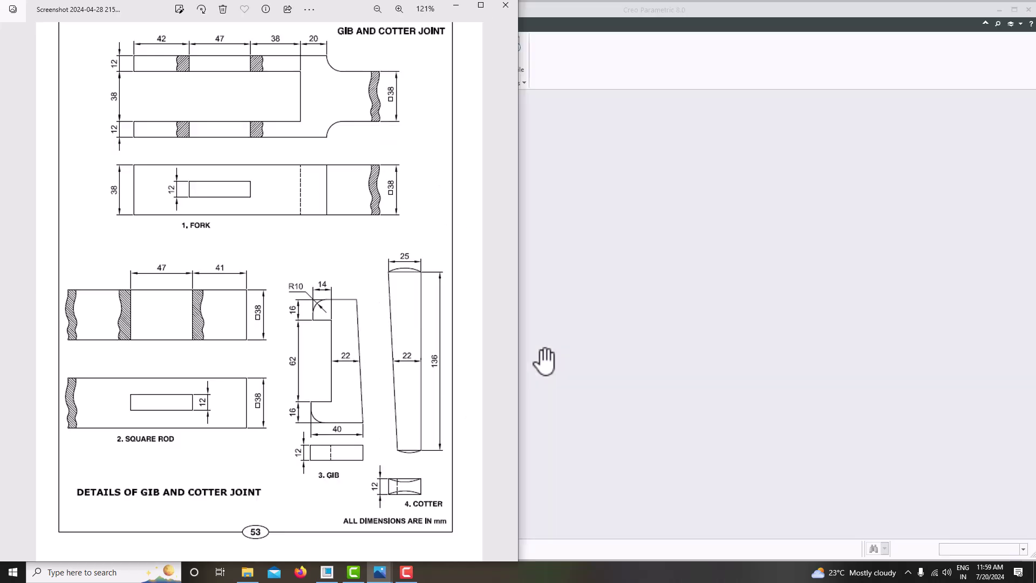
drag(519, 328, 220, 319)
scroll(207, 380, up, 5)
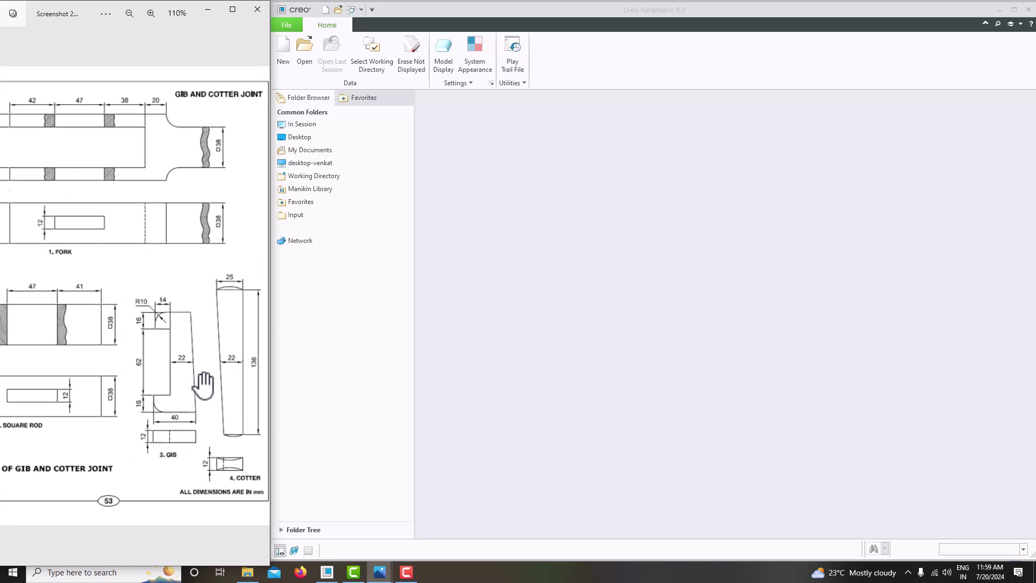
scroll(191, 409, up, 1)
drag(187, 411, 173, 378)
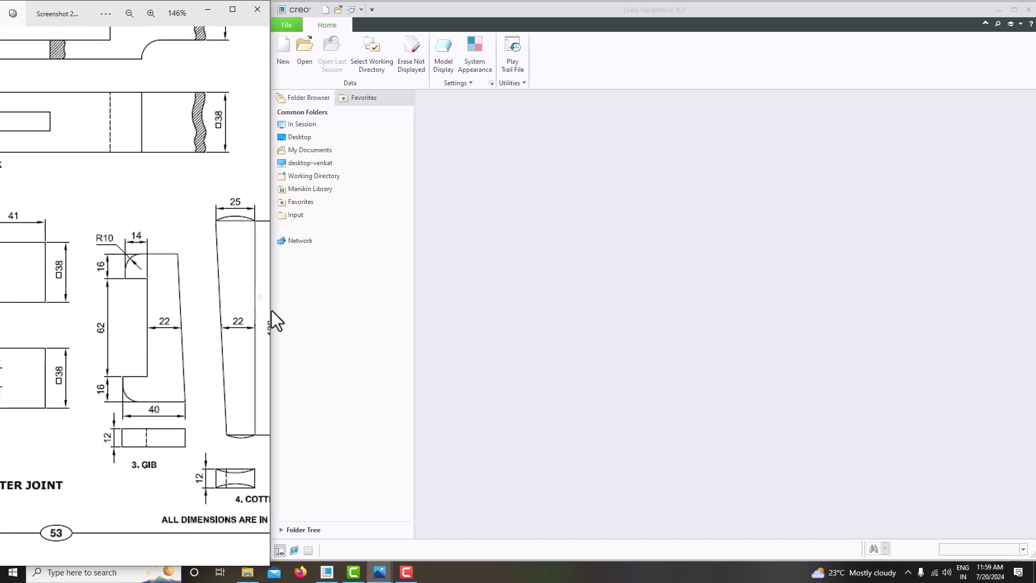
- Create a new solid part without the default template, using the mmns_part_solid_abs template
click(282, 66)
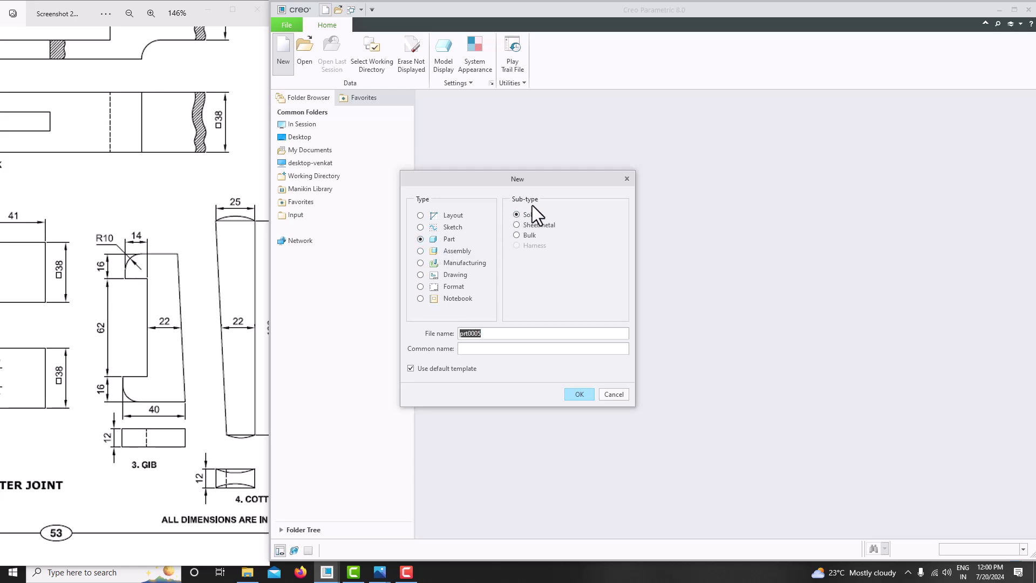
click(424, 369)
click(580, 394)
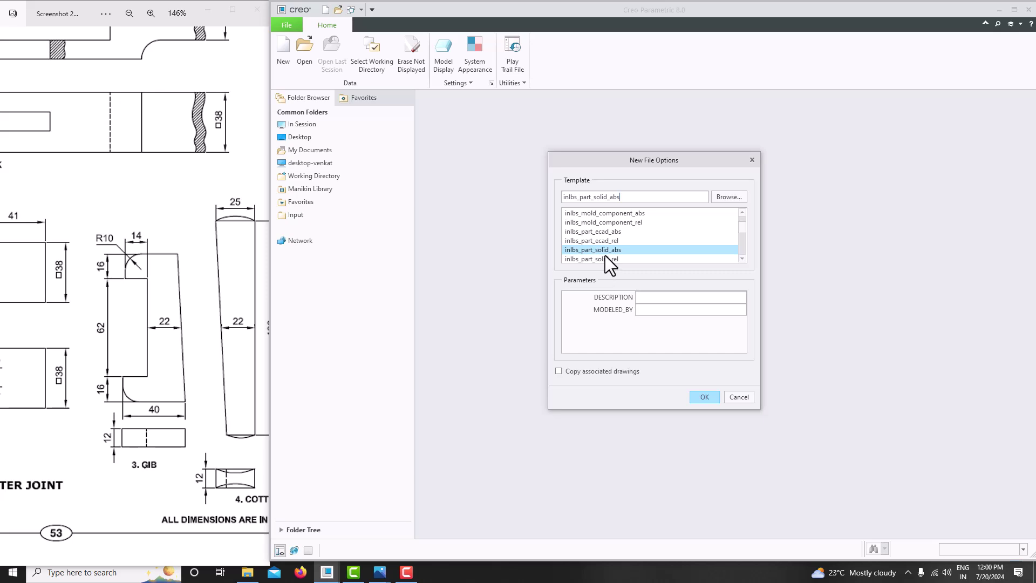
scroll(605, 257, down, 3)
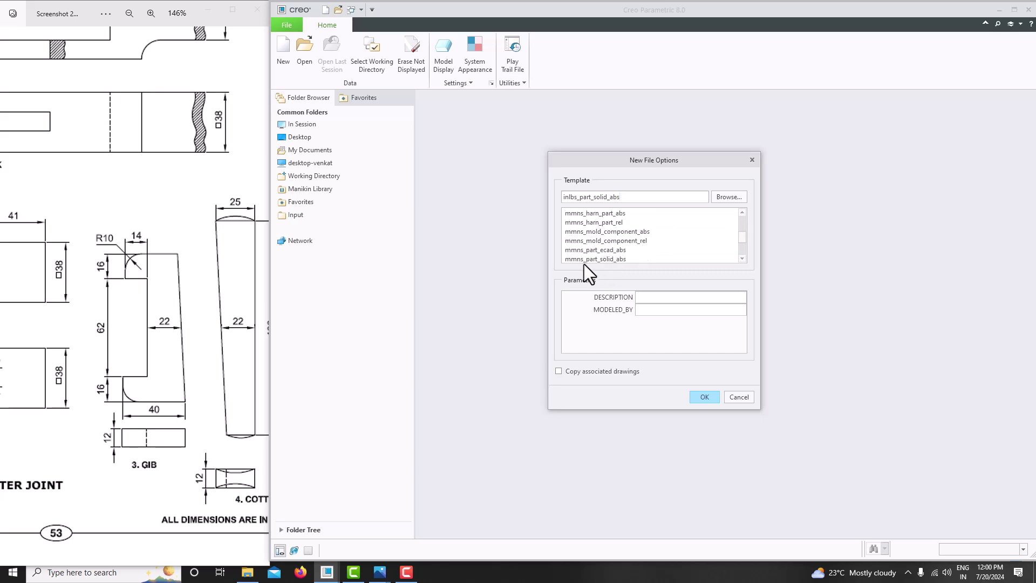
click(584, 260)
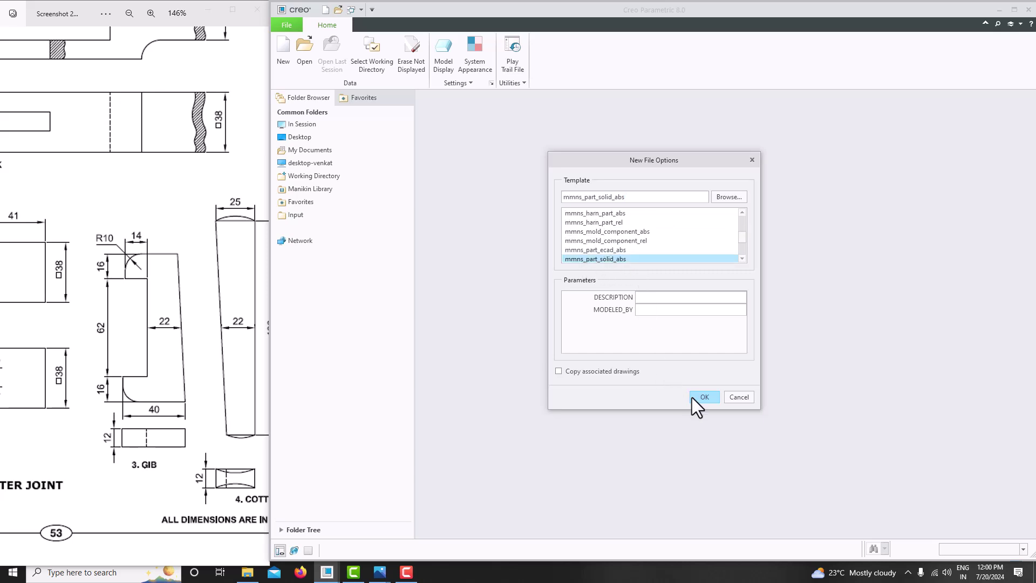
click(712, 398)
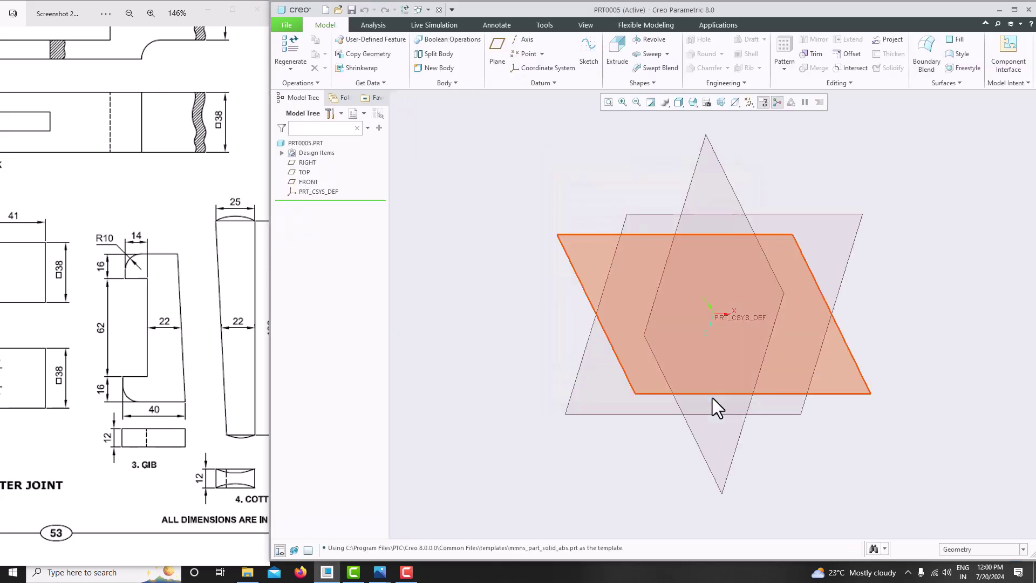
- Start a sketch on the FRONT plane
click(581, 234)
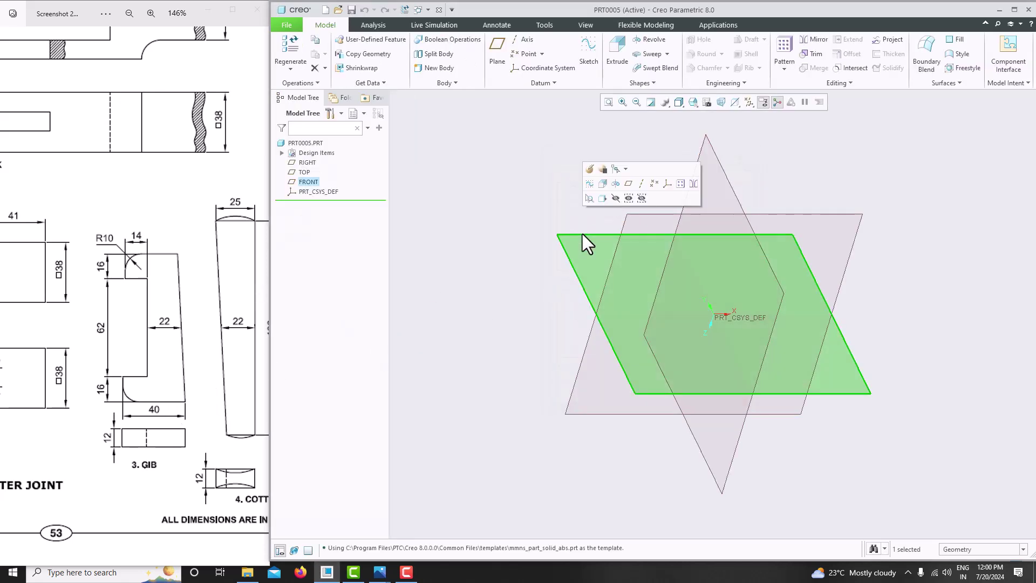
click(590, 57)
click(735, 102)
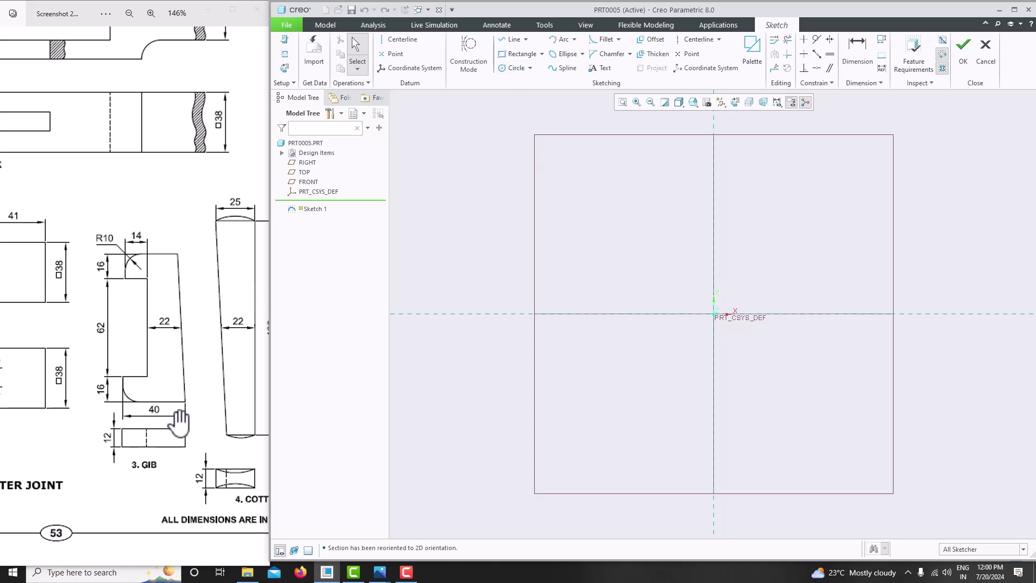
- Sketch a horizontal base line starting at the origin along the X axis and set its length to 40 mm
click(521, 40)
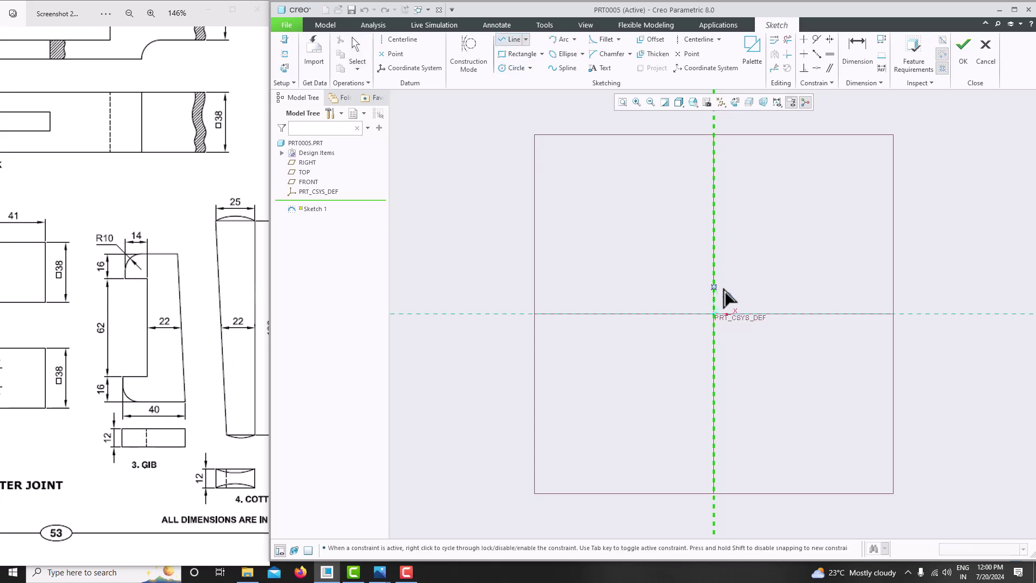
click(713, 313)
click(806, 313)
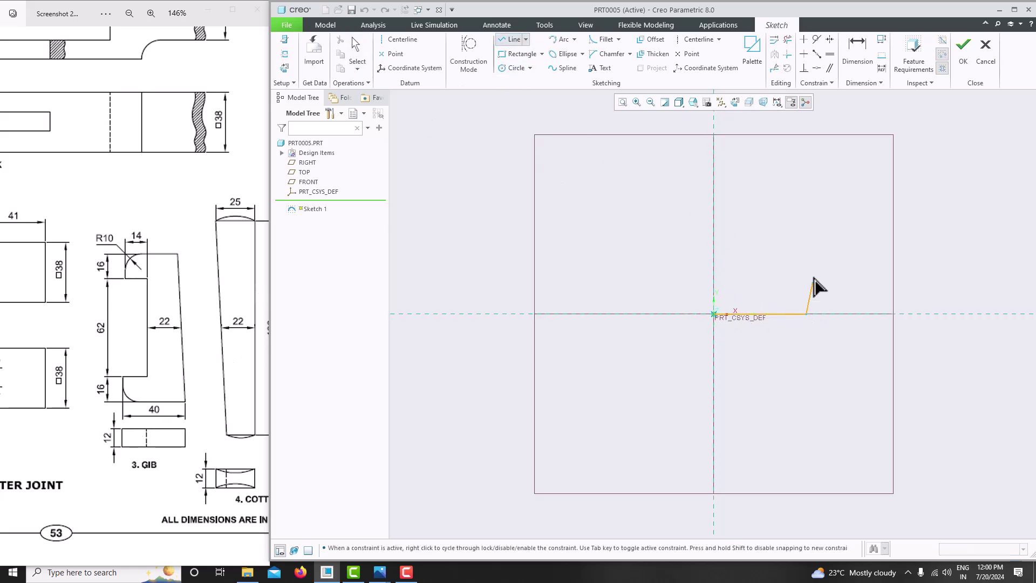
middle_click(815, 221)
middle_click(816, 221)
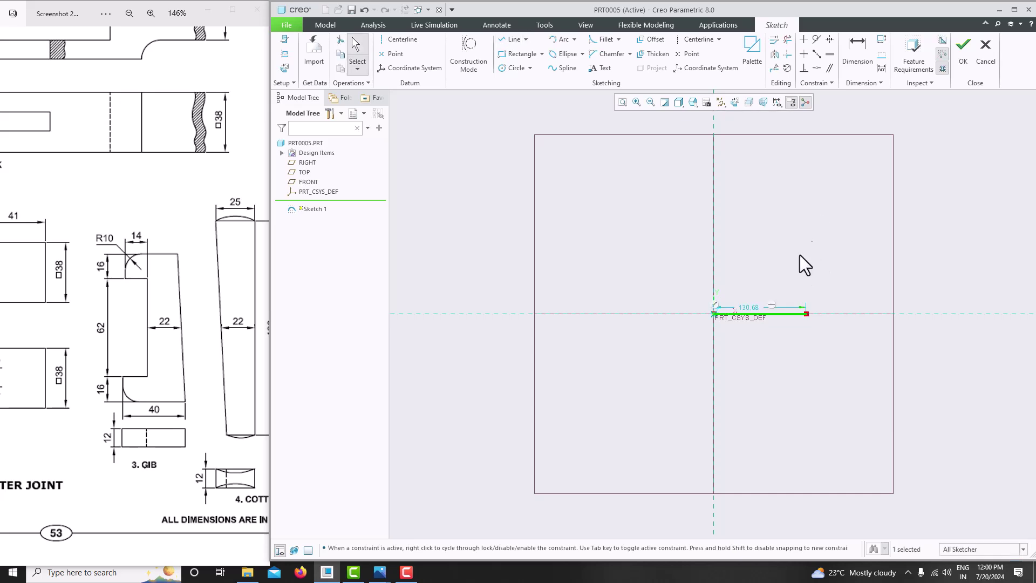
double_click(747, 306)
text(40)
key(Return)
- Close the profile with a vertical line about 59 mm high from the origin, a top line about 29 mm long, and a slanted line to the base's end
click(622, 102)
drag(666, 249, 682, 322)
scroll(682, 324, up, 2)
scroll(682, 324, down, 5)
scroll(643, 231, down, 3)
click(512, 40)
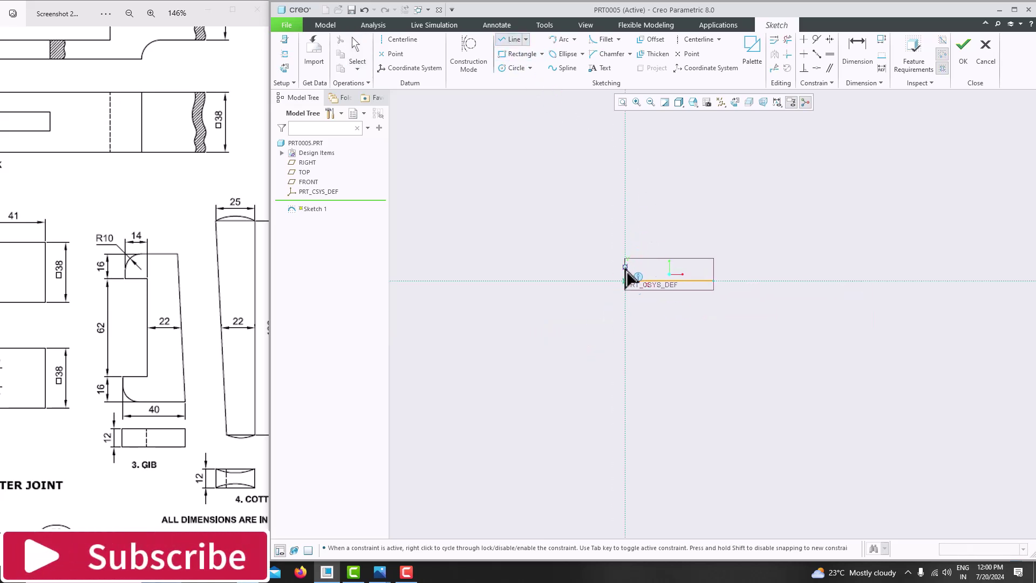
click(624, 281)
click(658, 152)
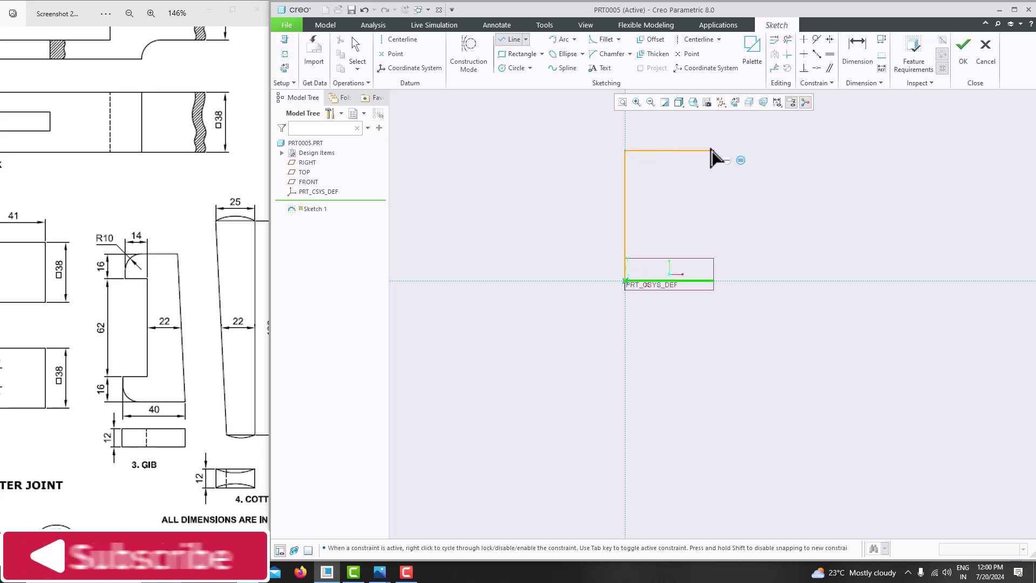
click(689, 151)
click(713, 280)
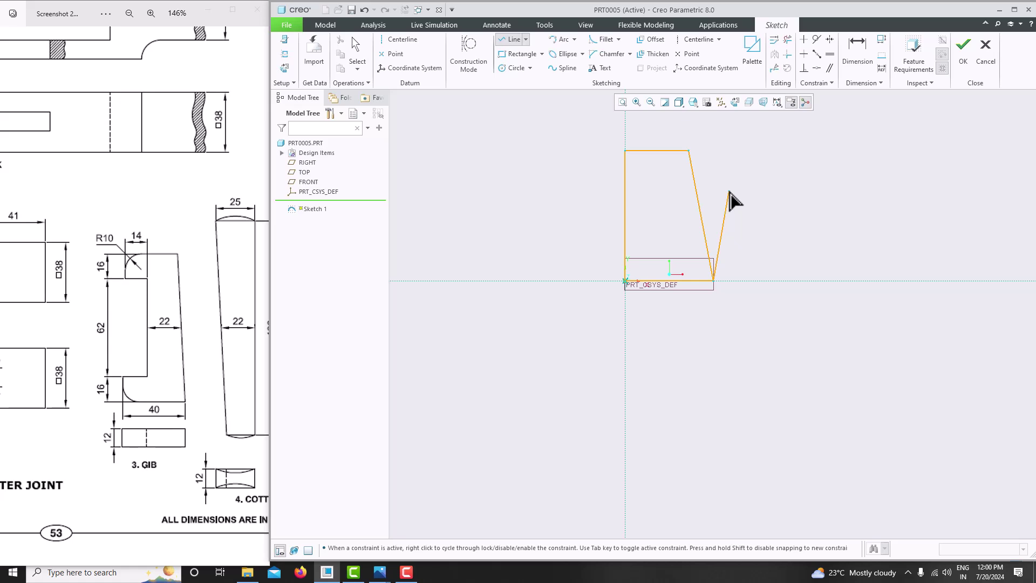
middle_click(758, 161)
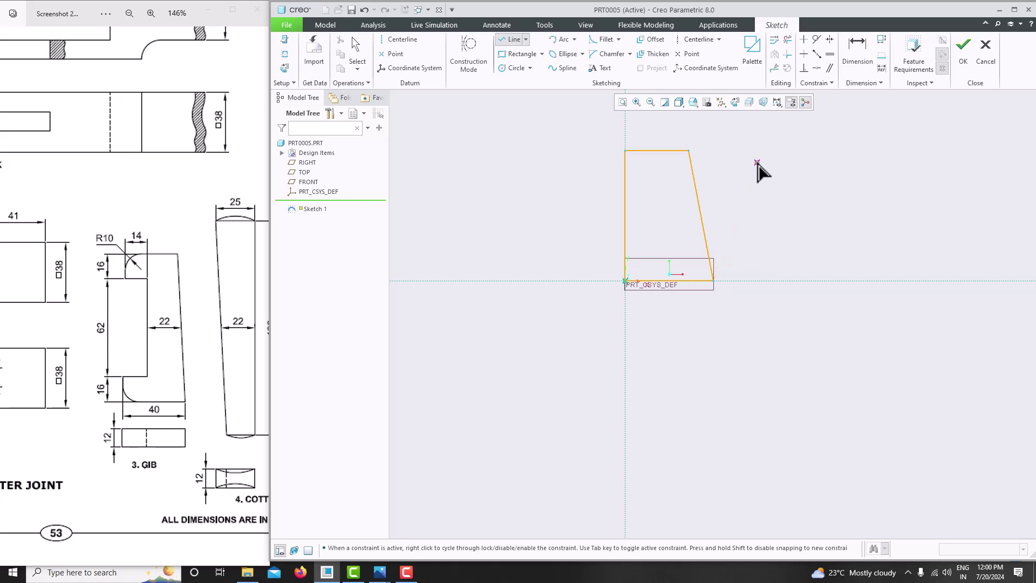
middle_click(762, 174)
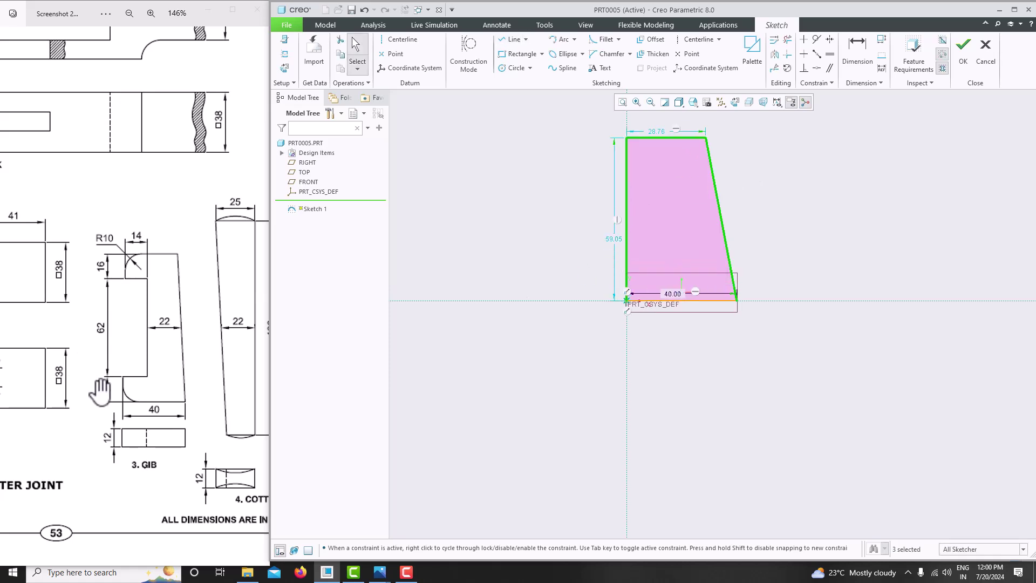
- Set the height of the profile's vertical edge to 16+62+16 mm
click(611, 239)
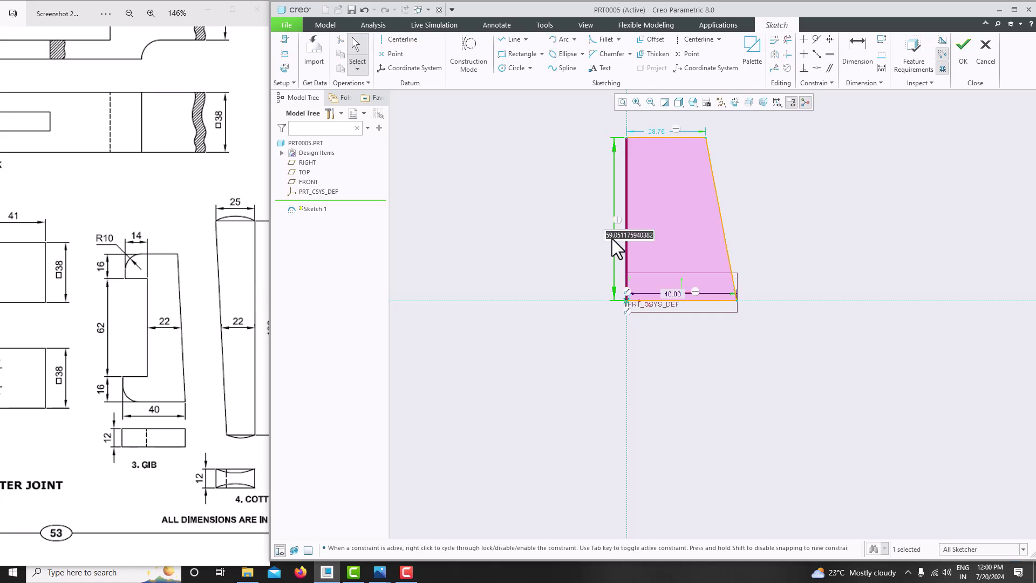
text(16+62+16)
key(Return)
click(625, 102)
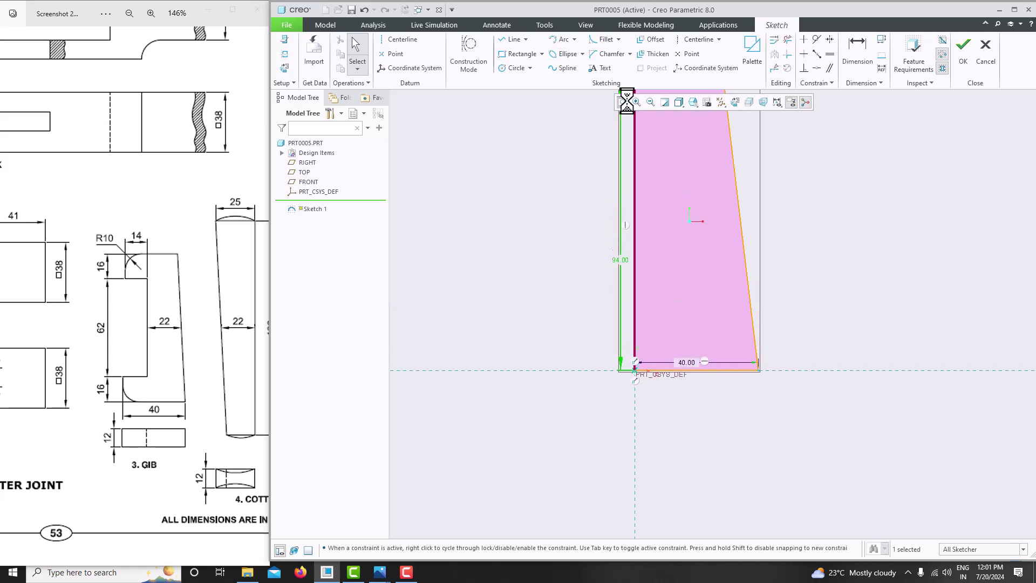
click(580, 250)
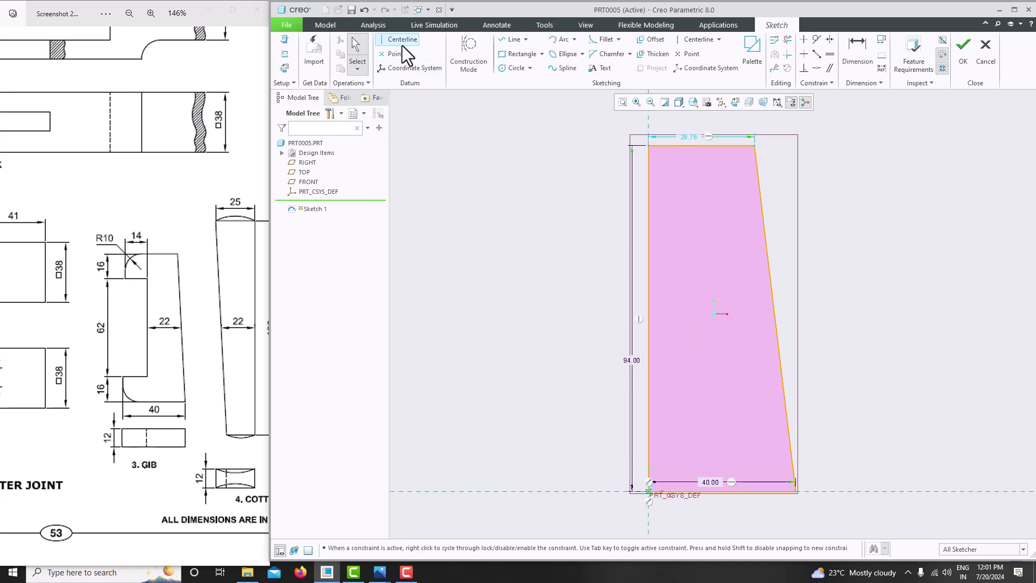
- Draw a horizontal construction centerline through the midpoint of the profile's vertical edge
click(696, 39)
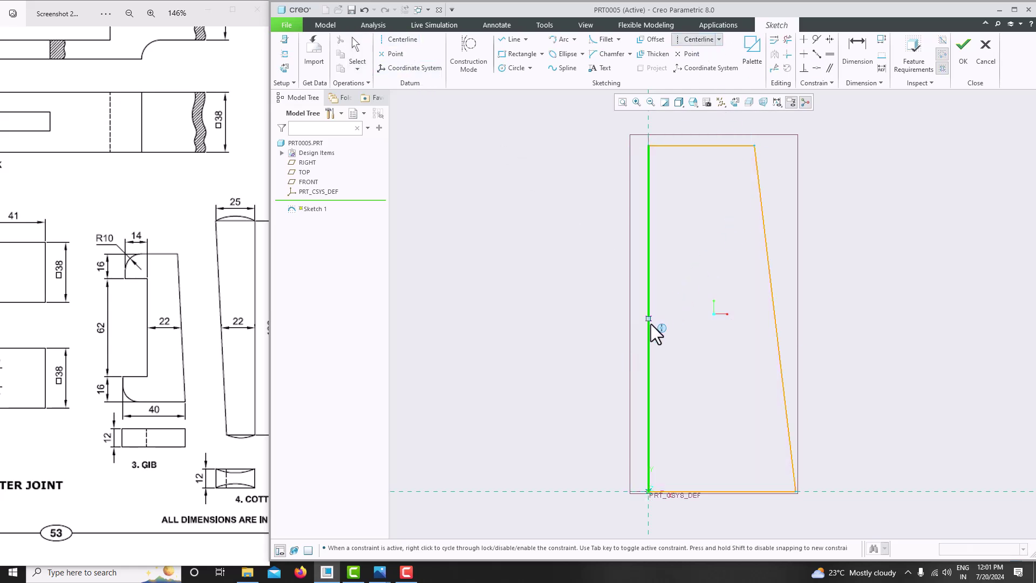
click(648, 318)
click(788, 319)
middle_click(855, 262)
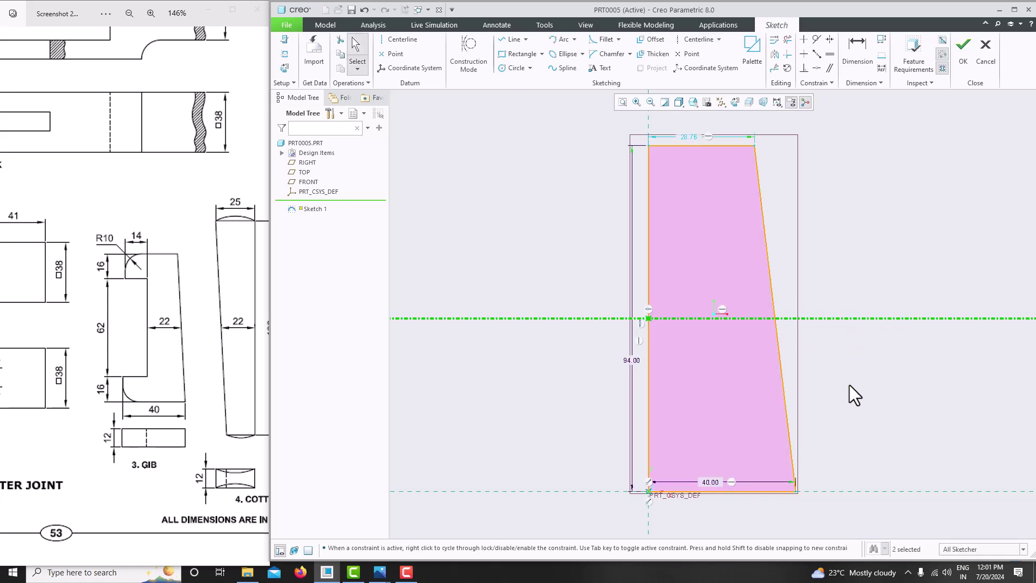
- Try to dimension the construction centerline from the horizontal reference, and delete the centerline
click(856, 54)
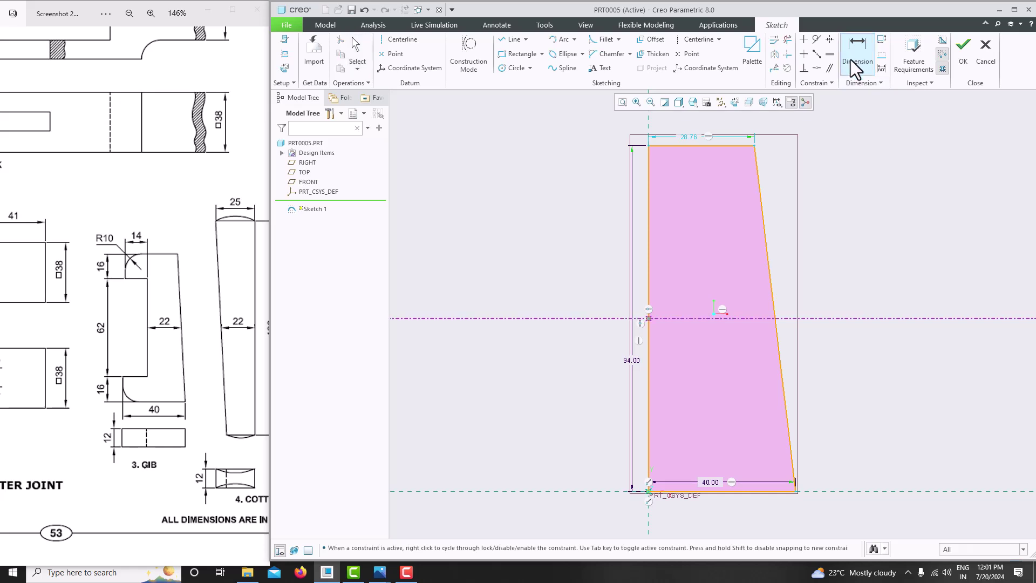
click(892, 489)
middle_click(882, 428)
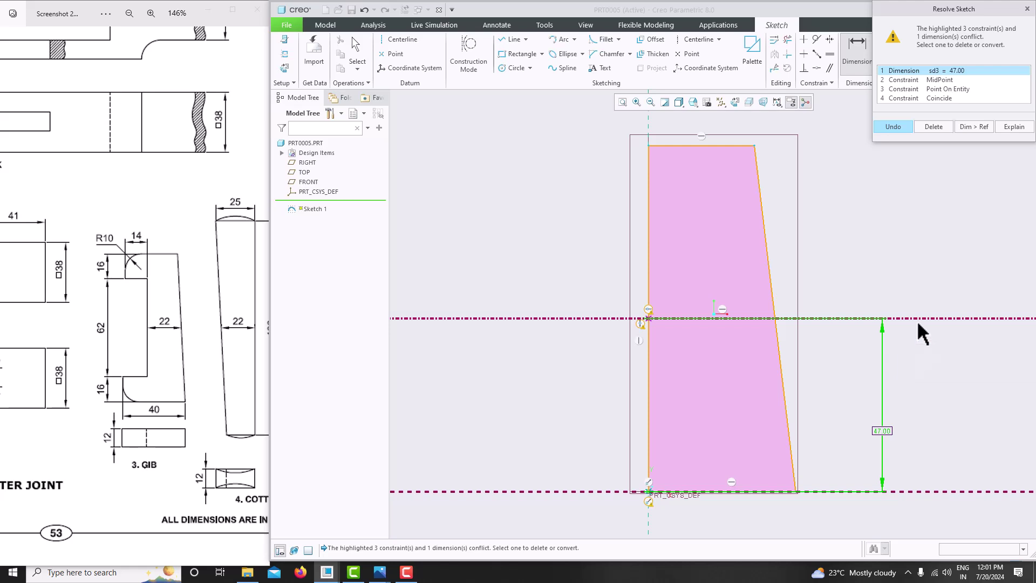
click(890, 127)
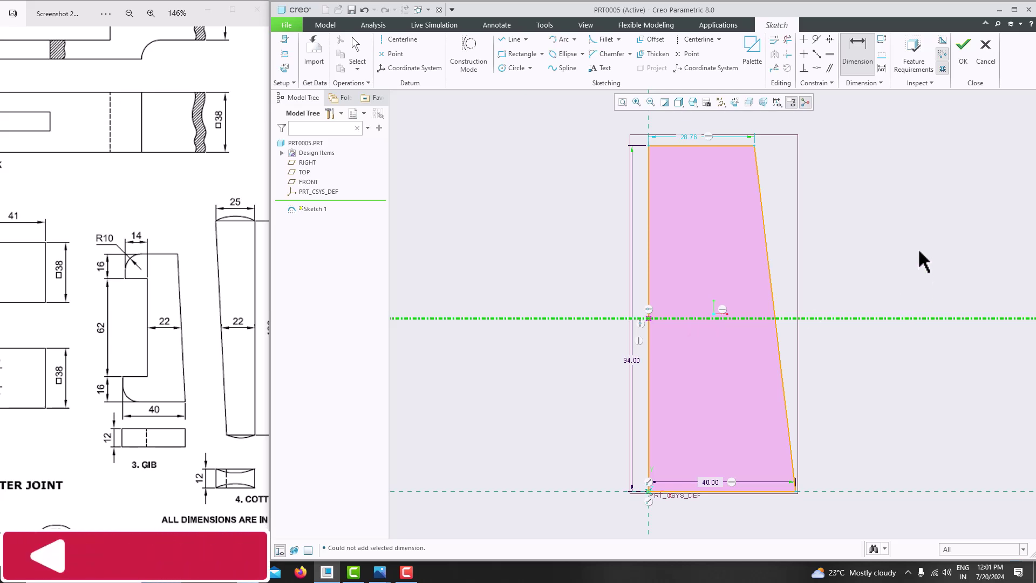
click(850, 318)
middle_click(881, 267)
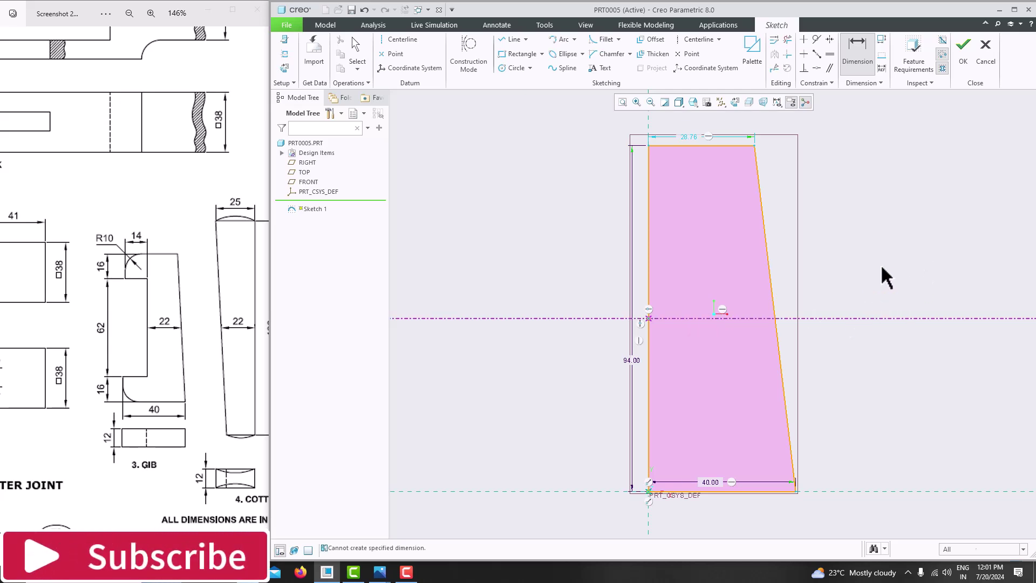
middle_click(874, 286)
click(862, 318)
key(Delete)
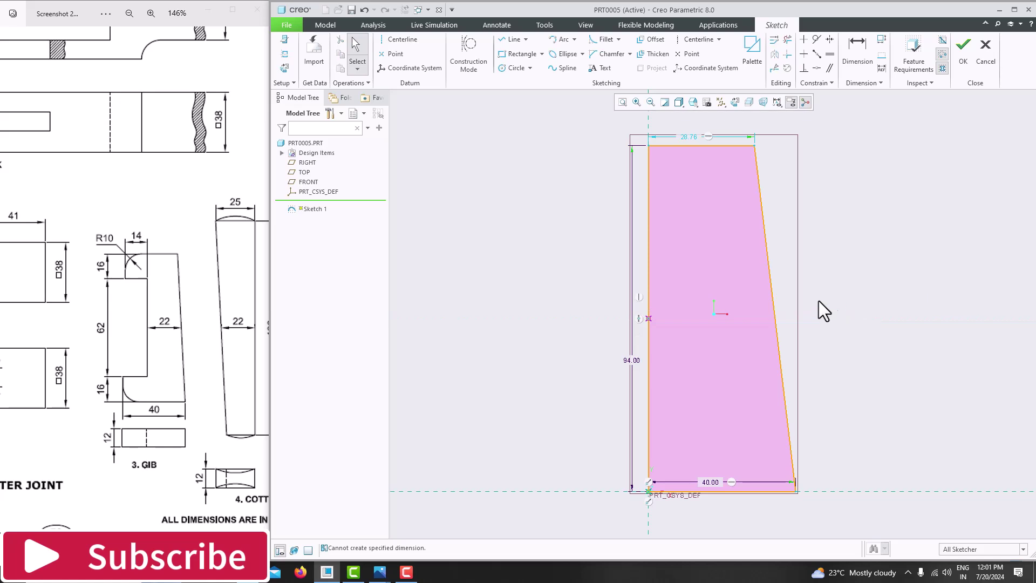
- Draw a horizontal datum centerline through the midpoint of the profile's vertical edge
click(393, 41)
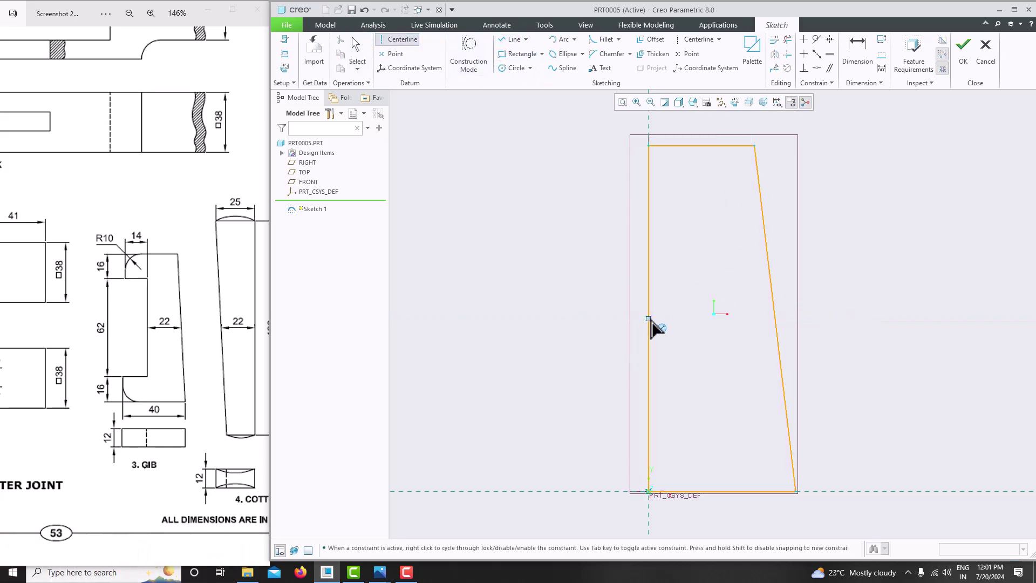
click(648, 319)
click(758, 320)
middle_click(847, 259)
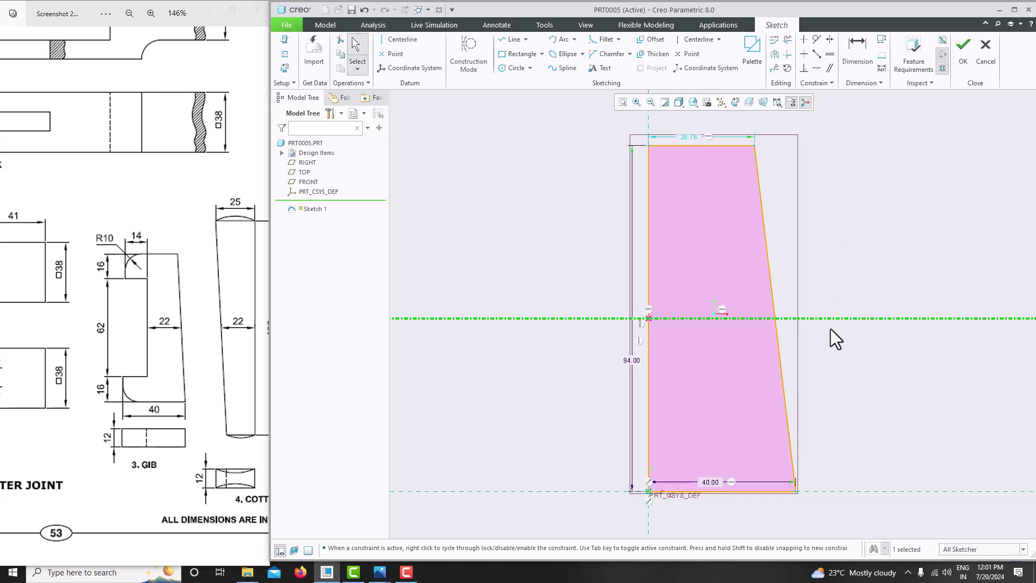
- Place a datum point on the centerline just outside the slanted edge, about 38 mm from the vertical edge
click(394, 54)
click(788, 318)
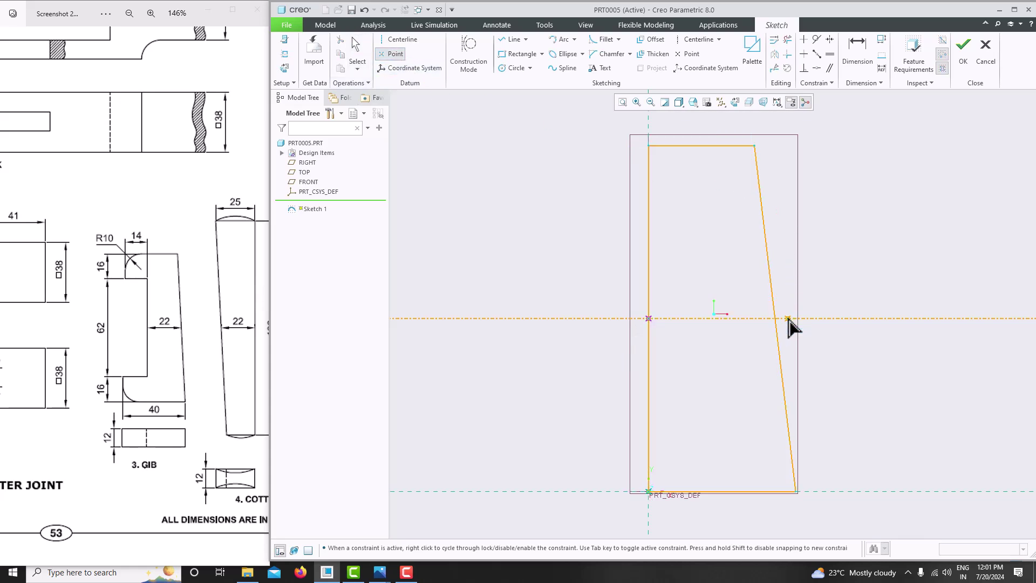
middle_click(853, 239)
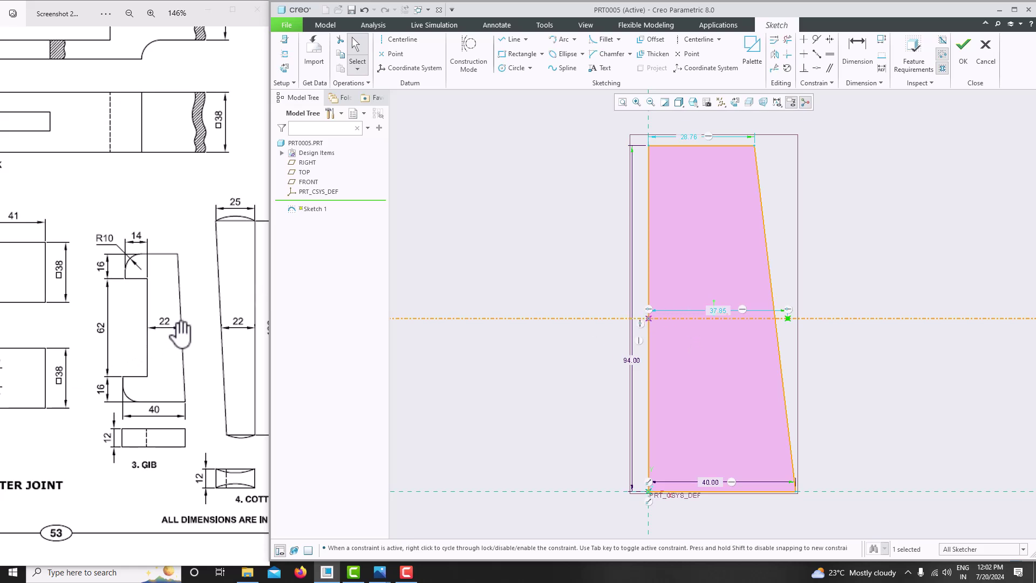
- Sketch a rectangle about 13 by 70 mm inward from the profile's vertical edge, symmetric about the horizontal centerline
click(515, 53)
click(648, 189)
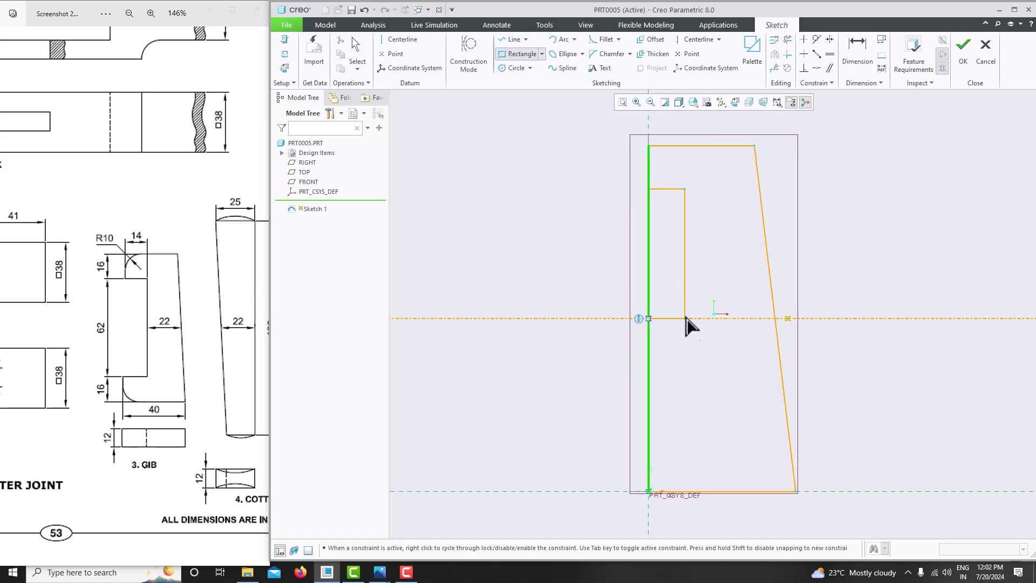
click(697, 448)
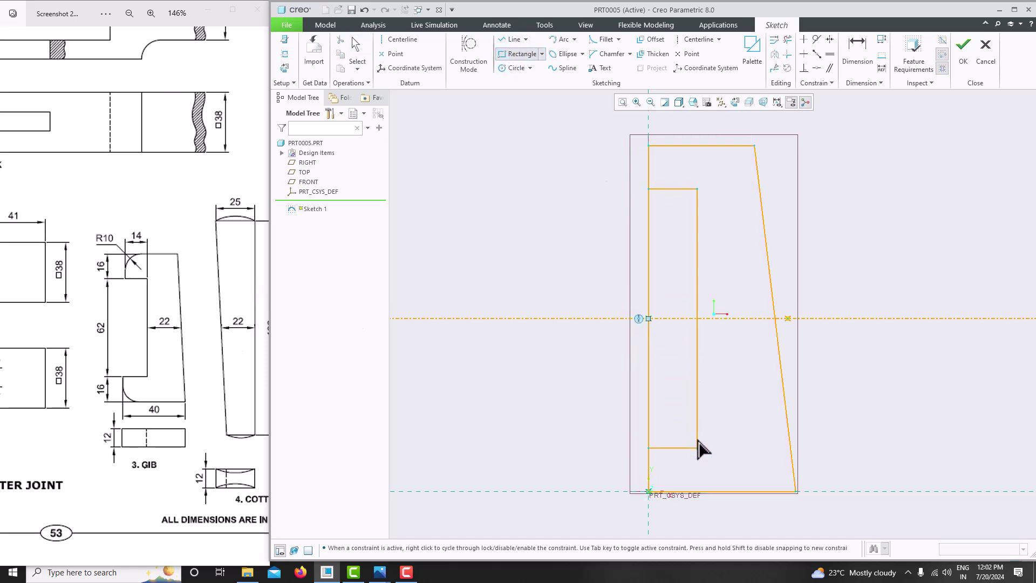
middle_click(741, 335)
- Trim away the two segments of the profile's vertical edge that close the rectangle, leaving an open notch
scroll(735, 307, down, 1)
click(788, 39)
click(631, 237)
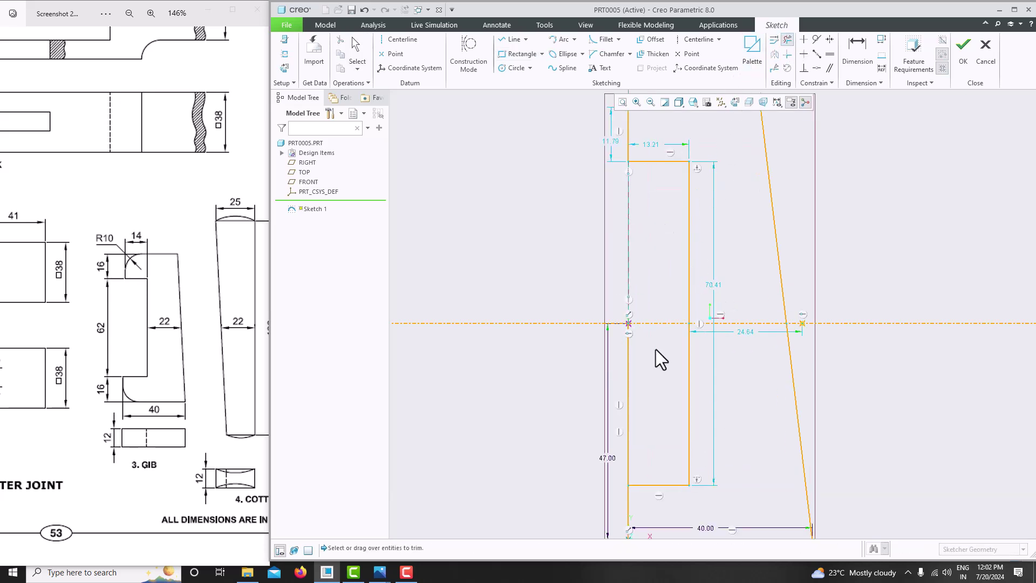
click(629, 351)
middle_click(655, 387)
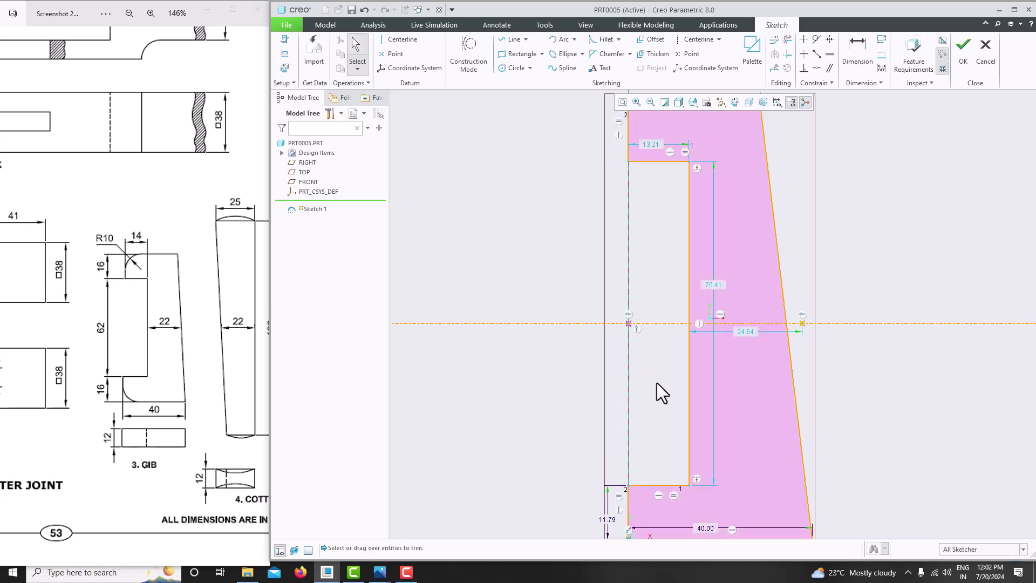
- Set the notch depth to 14 mm and the height of the lower lug to 16 mm
scroll(656, 380, up, 1)
scroll(652, 190, down, 1)
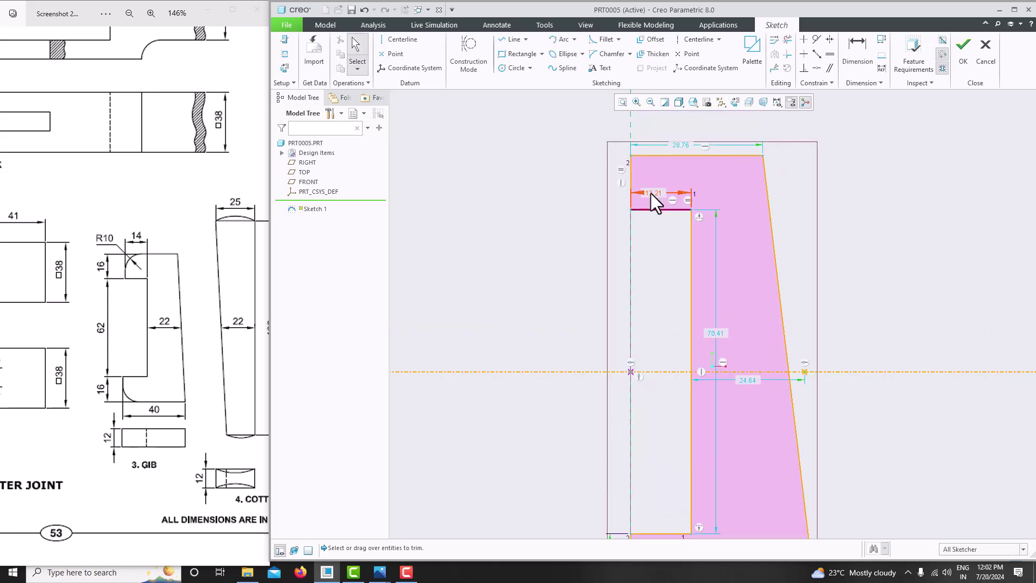
scroll(650, 192, up, 1)
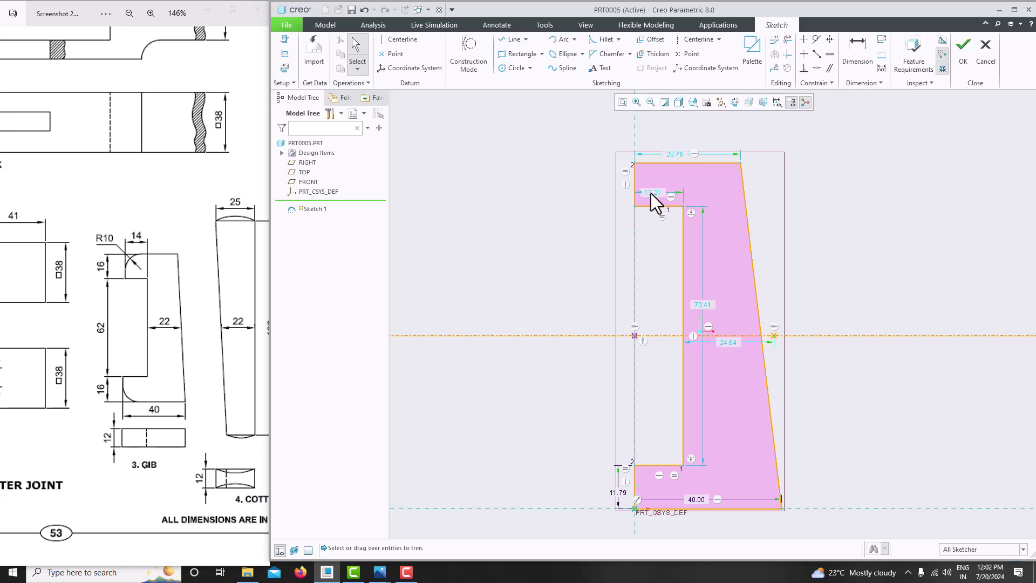
double_click(650, 193)
text(14)
key(Return)
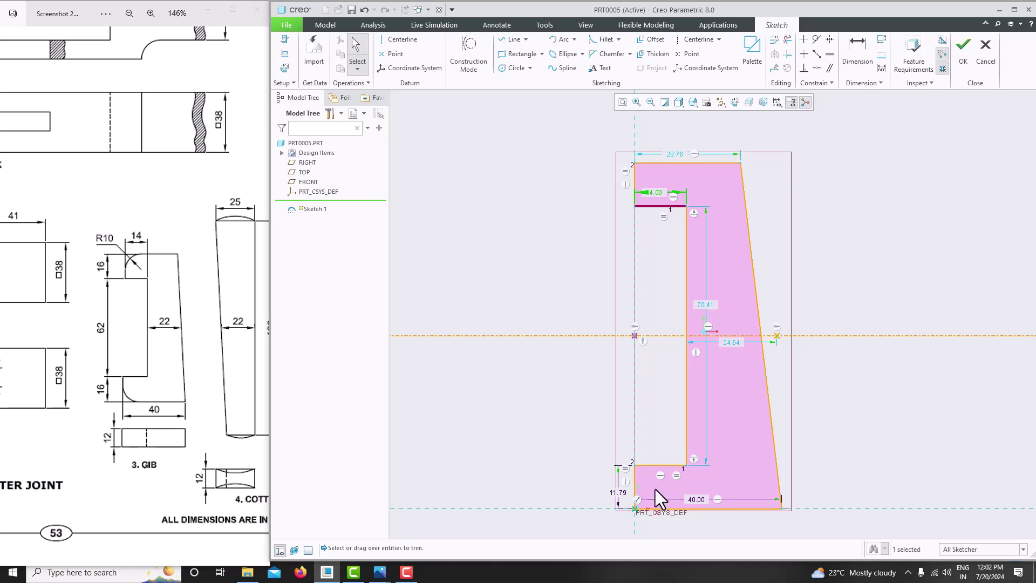
double_click(624, 501)
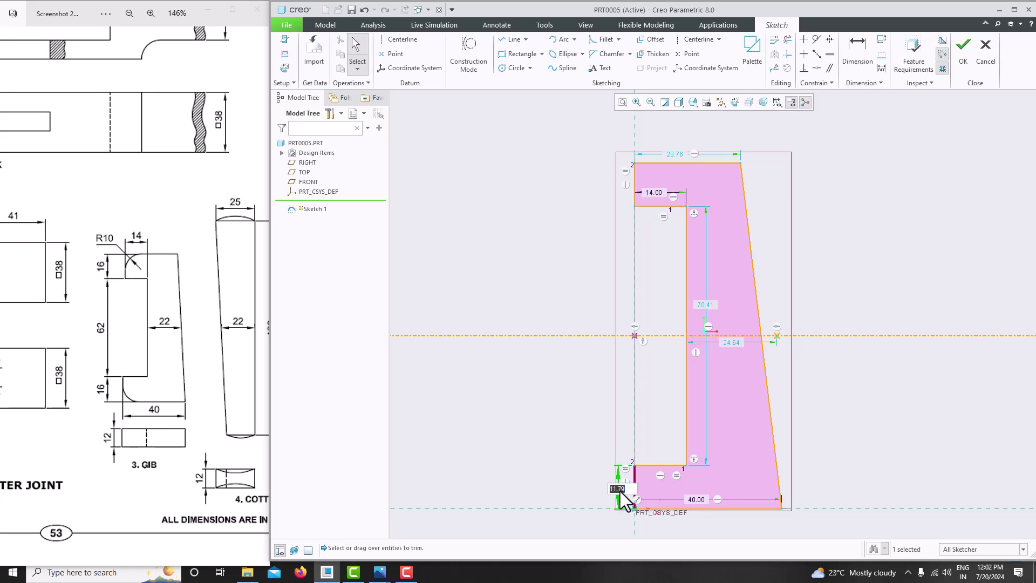
text(16)
key(Return)
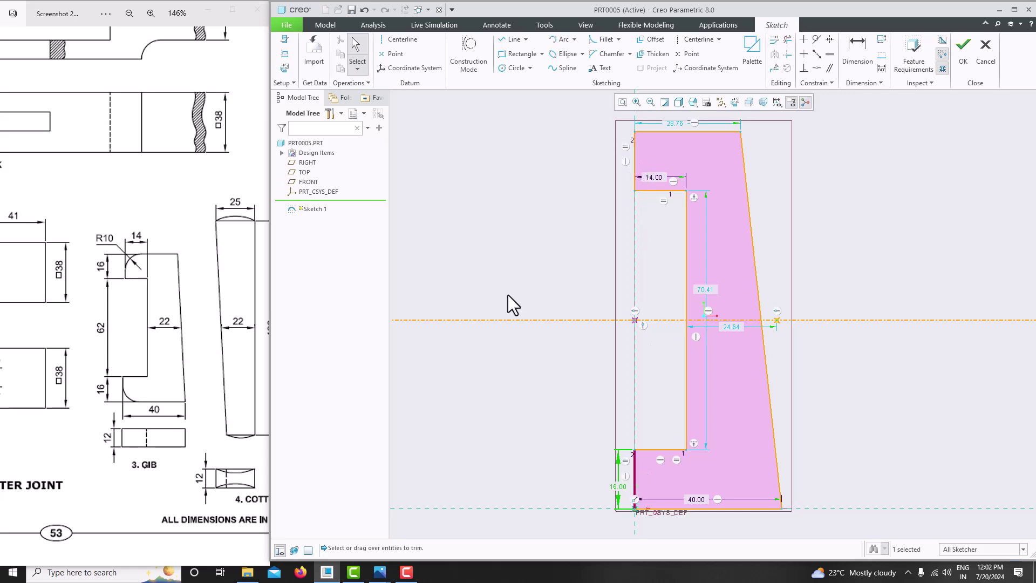
- Dimension the profile's overall height between its upper and lower corners on the vertical edge as 16+62+16 mm
scroll(525, 297, up, 2)
scroll(548, 284, down, 2)
click(856, 49)
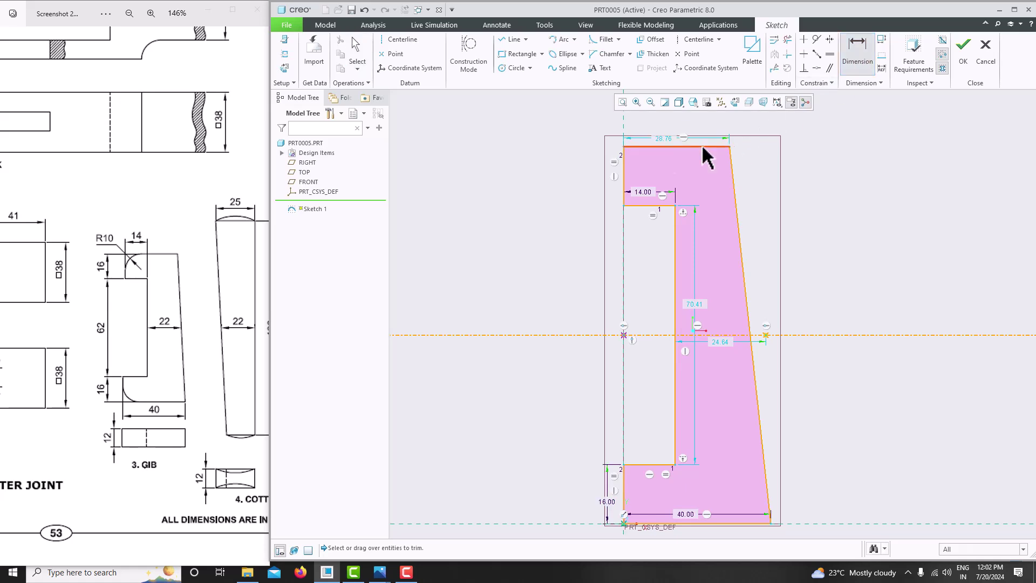
click(623, 146)
click(624, 521)
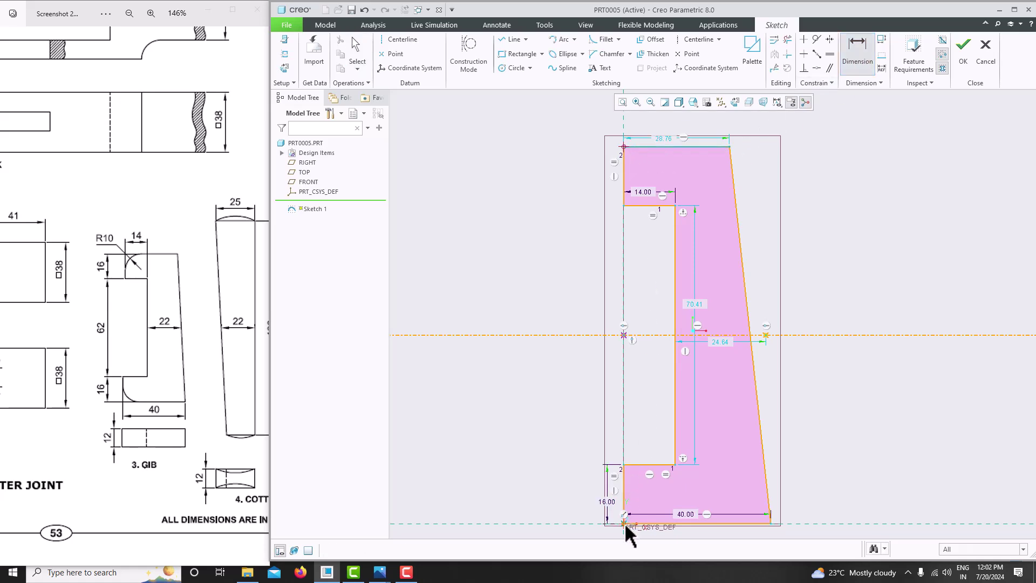
middle_click(548, 410)
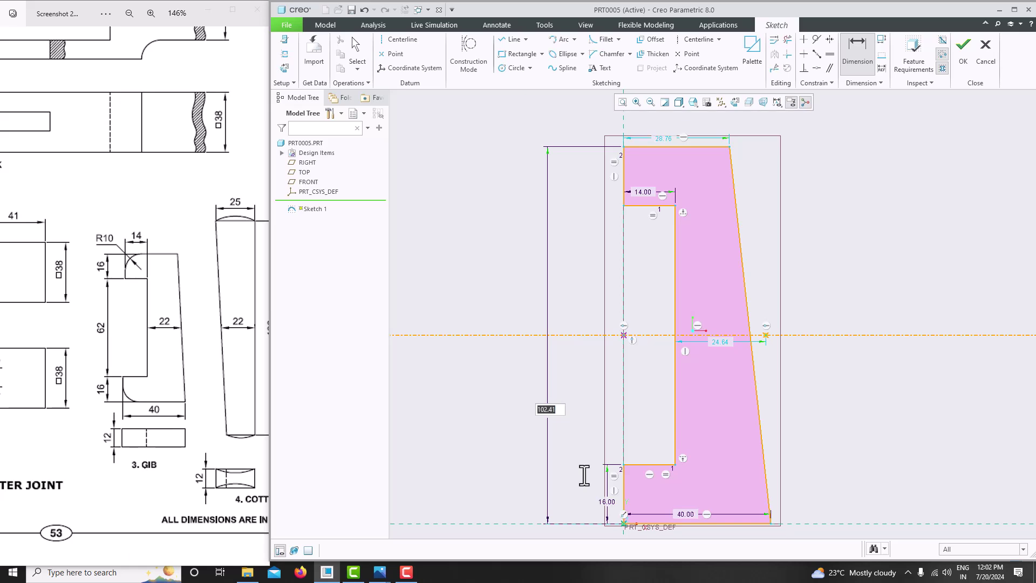
text(16+)
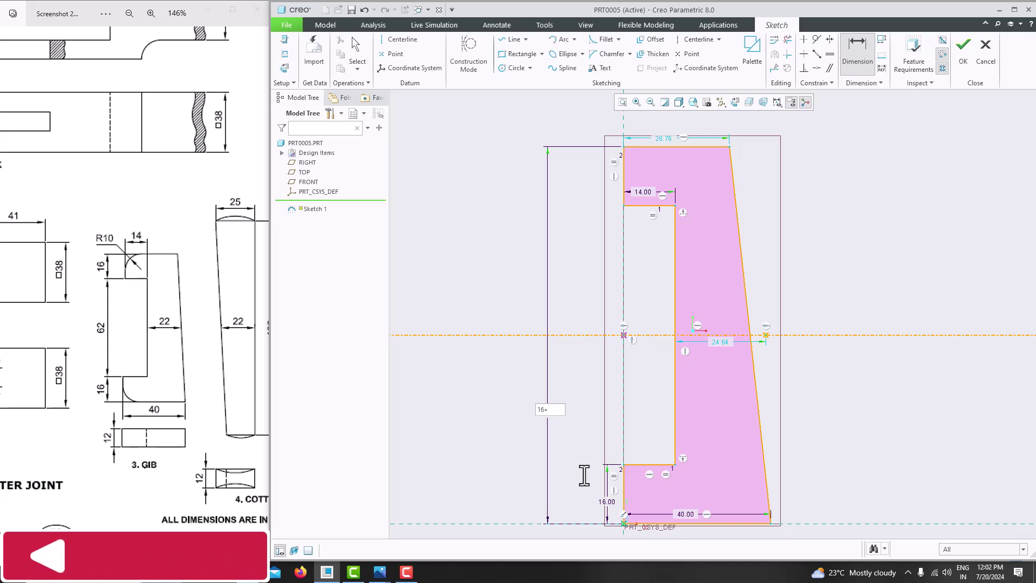
text(62+1)
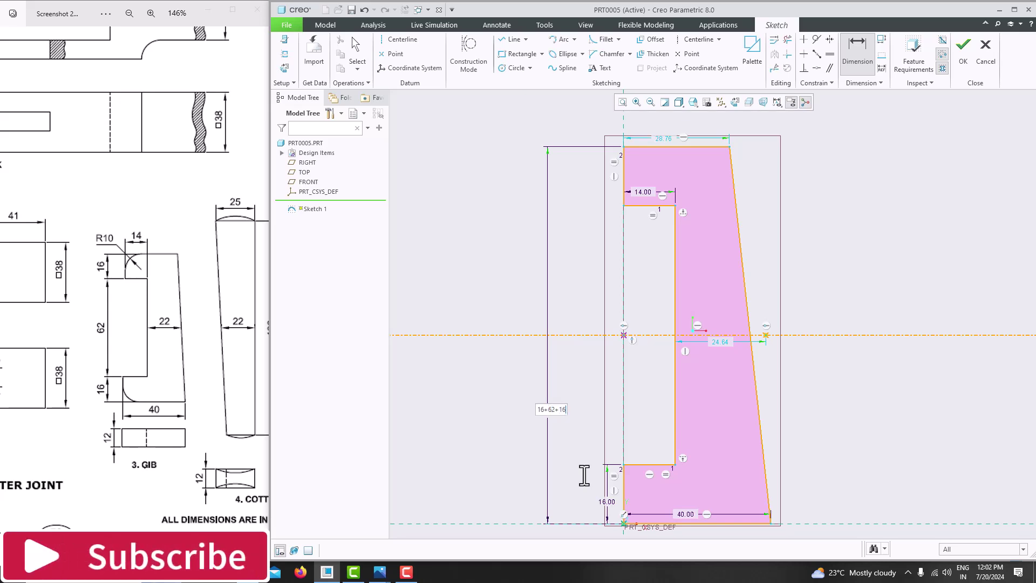
text(6)
key(Return)
middle_click(862, 304)
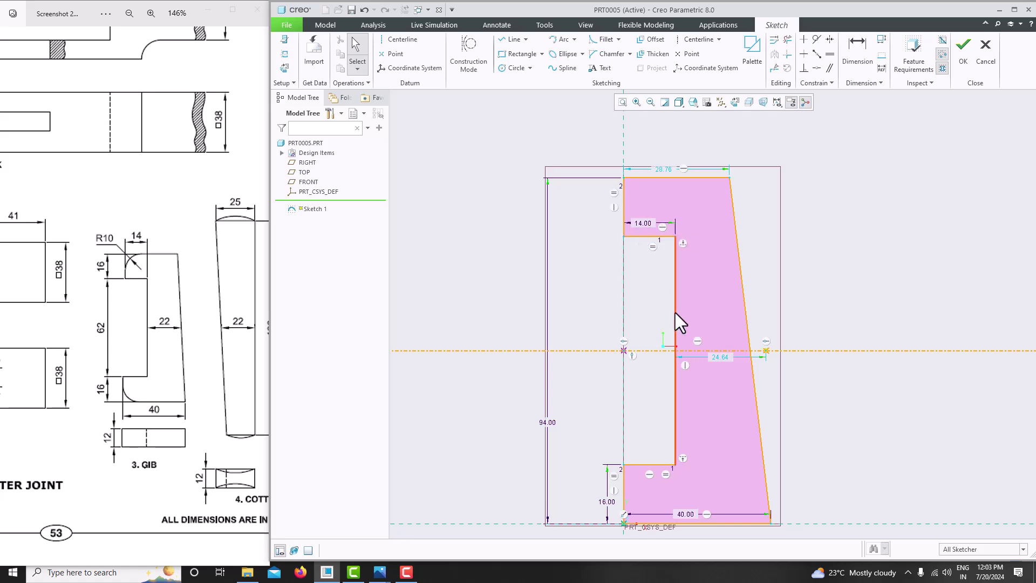
- Try to dimension the length of the notch's inner vertical edge
click(857, 54)
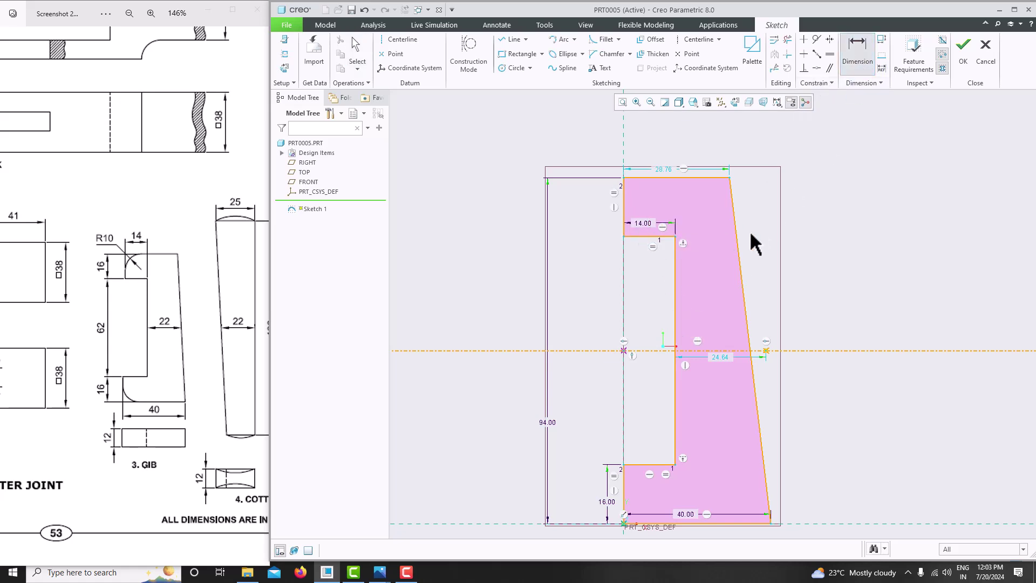
click(675, 294)
middle_click(647, 298)
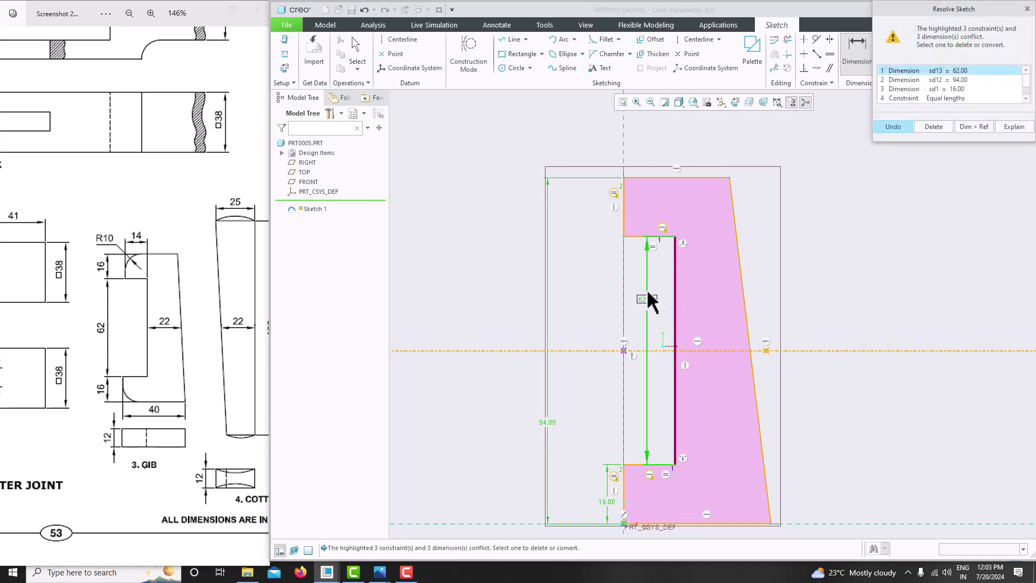
click(893, 127)
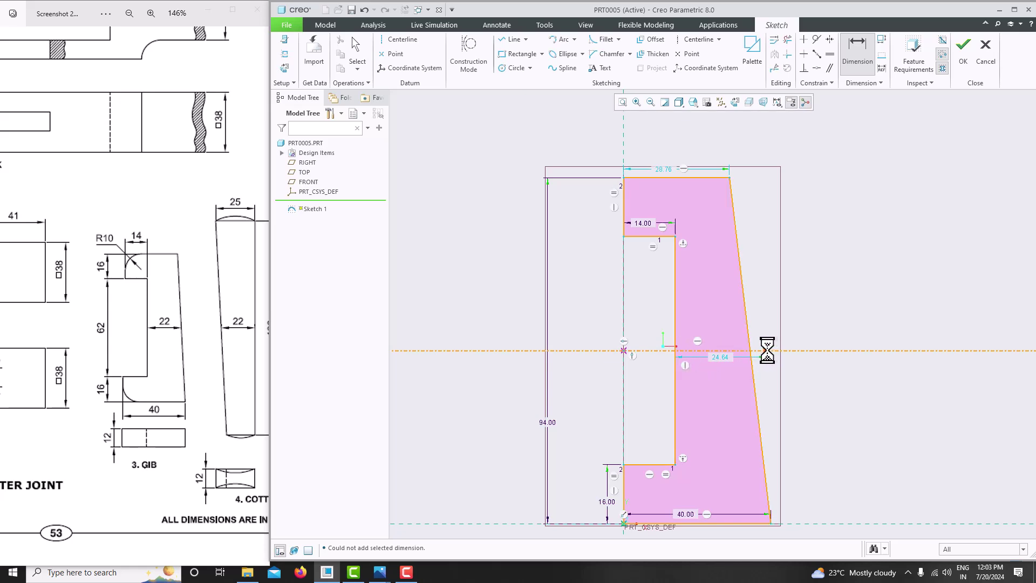
middle_click(852, 153)
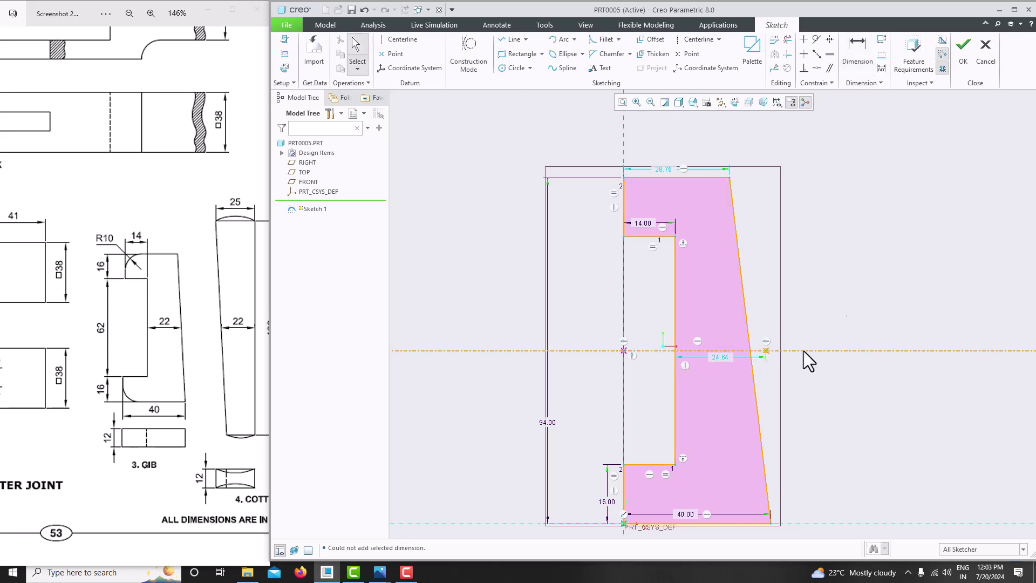
- Set the distance from the notch's inner vertical edge to the datum point on the centerline to 22 mm
double_click(720, 358)
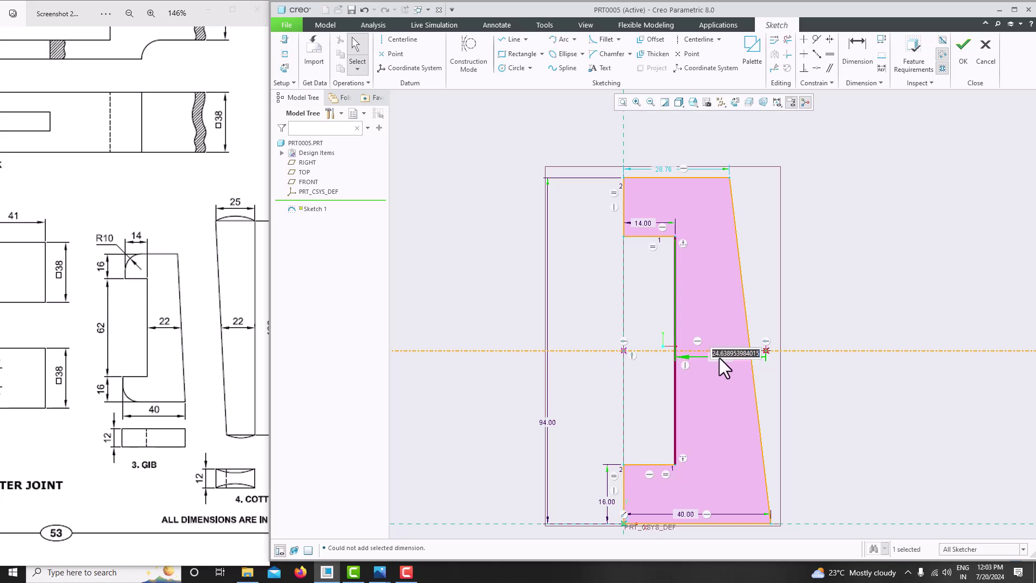
text(22)
key(Return)
scroll(757, 323, up, 2)
scroll(707, 297, down, 2)
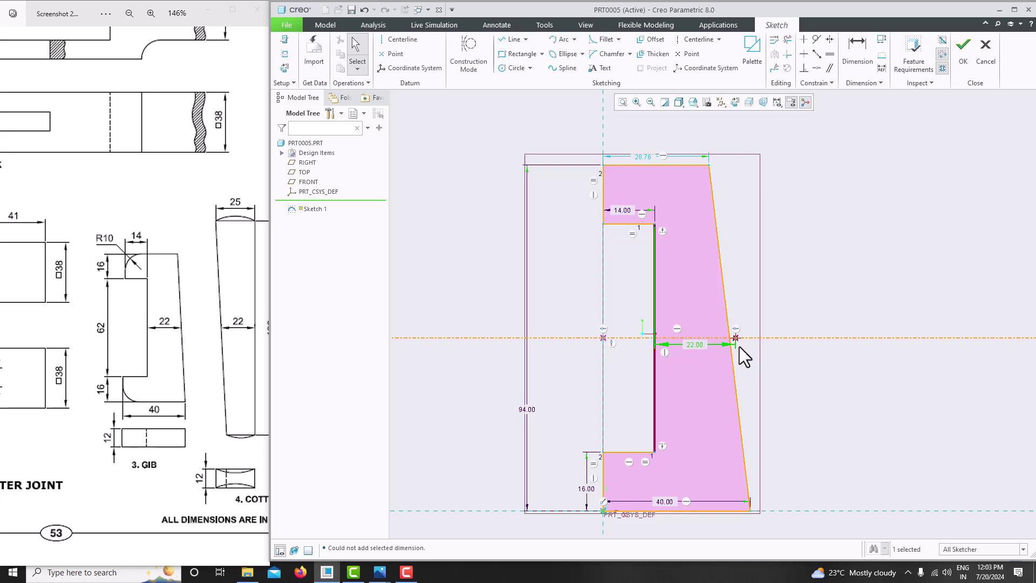
- Constrain the slanted edge to be coincident with the datum point on the centerline
scroll(739, 345, up, 1)
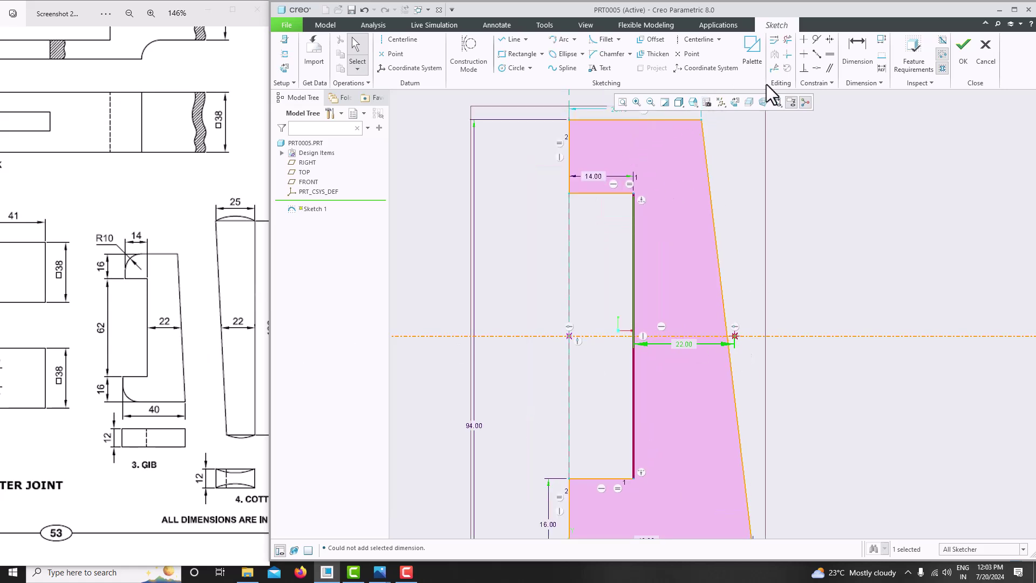
click(817, 71)
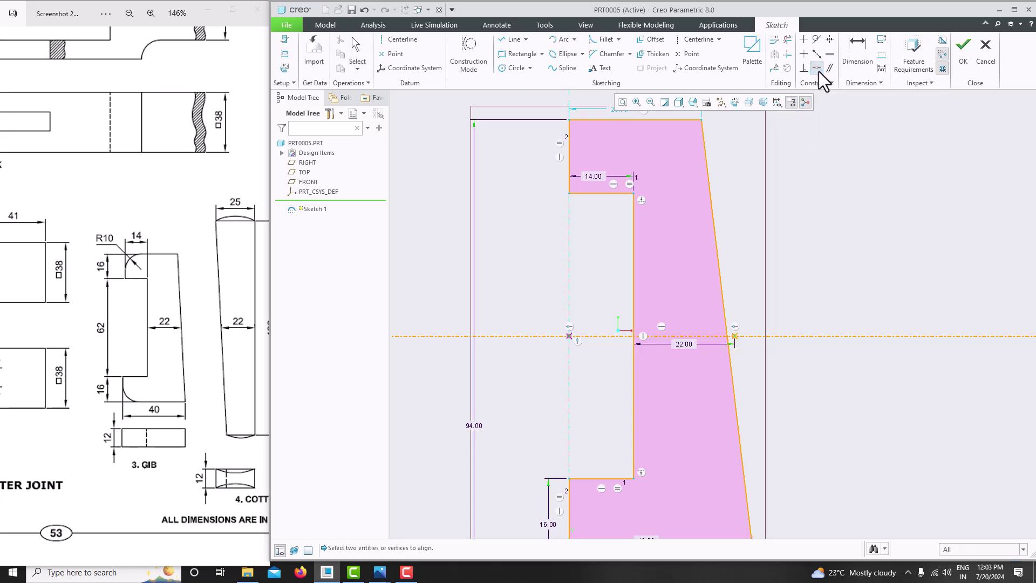
click(721, 288)
scroll(732, 366, up, 3)
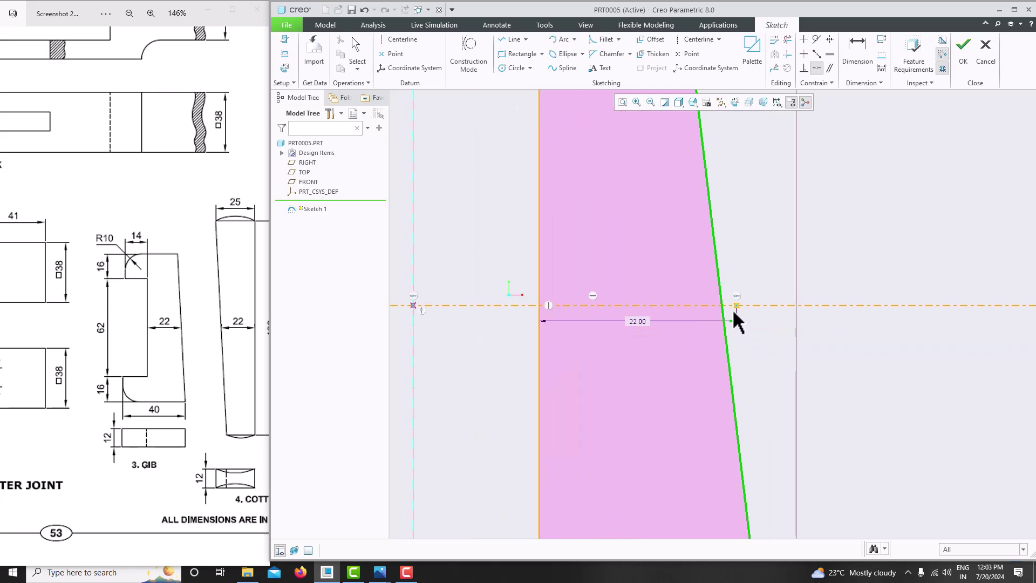
click(736, 305)
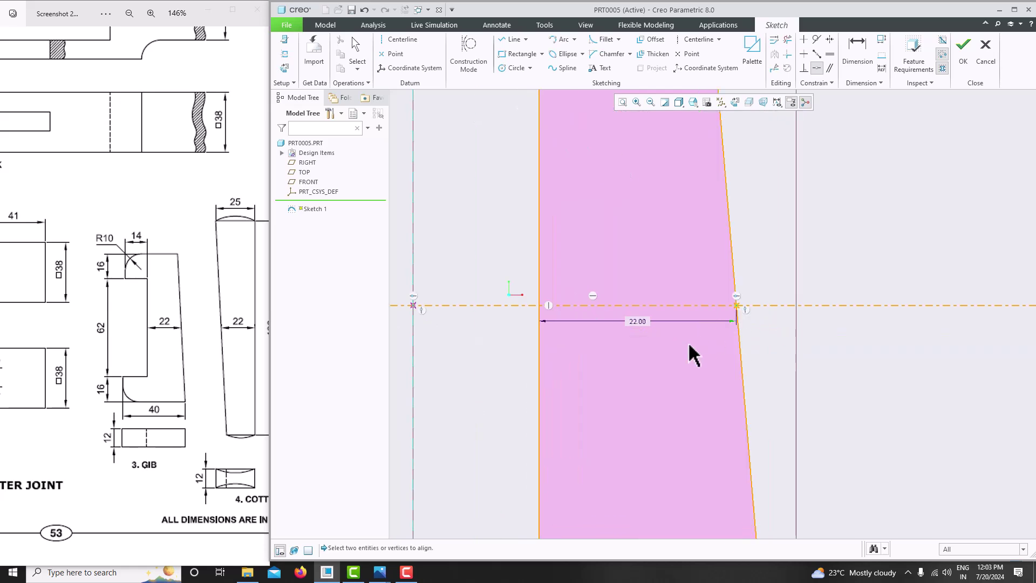
scroll(699, 327, down, 3)
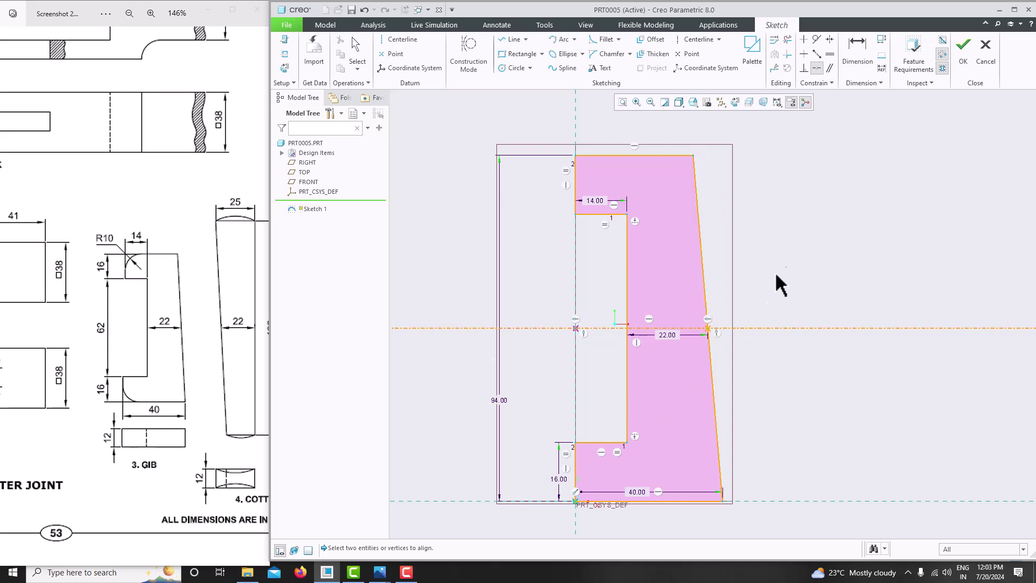
middle_click(784, 260)
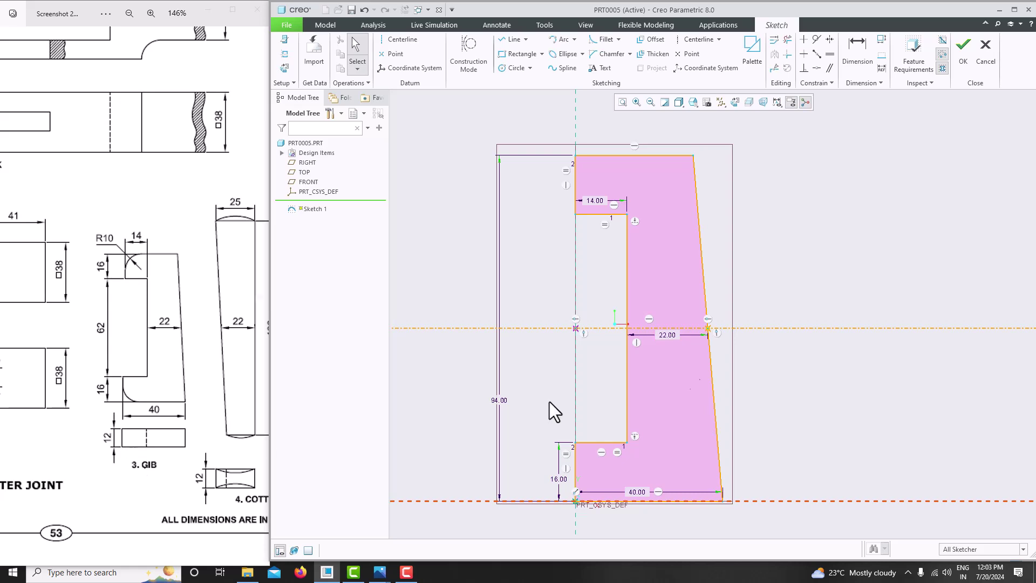
- Finish the sketch and extrude it as a solid 12 mm deep, symmetric about the sketch plane
click(961, 51)
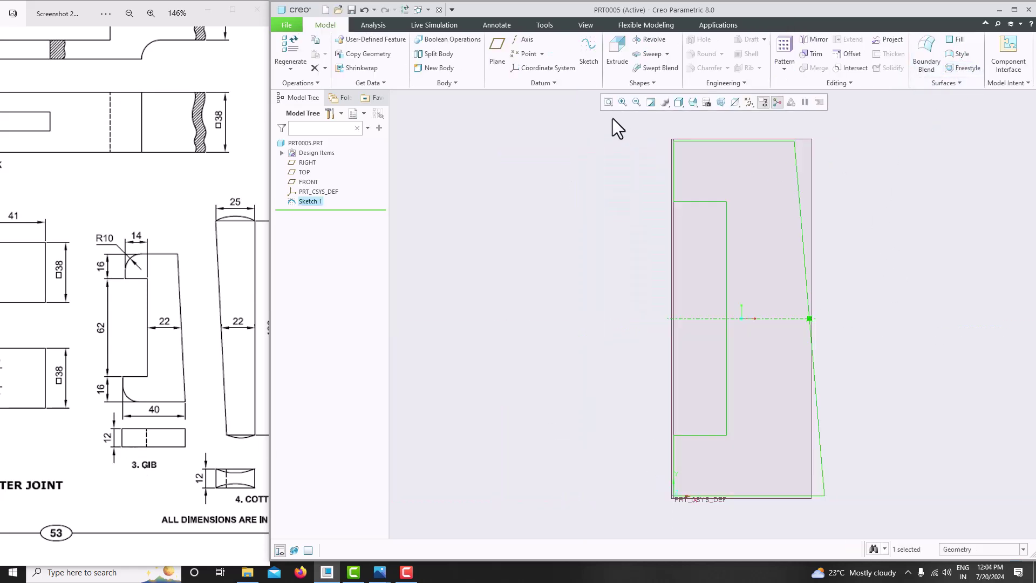
click(616, 57)
click(374, 50)
click(384, 74)
click(406, 50)
text(12)
key(Return)
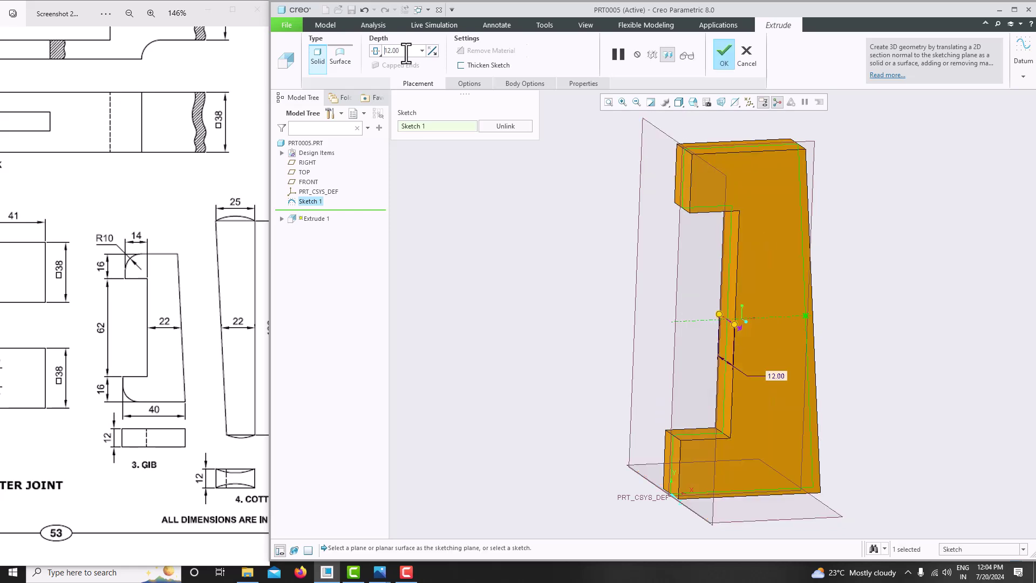
mouse_move(610, 236)
middle_down()
mouse_move(590, 235)
mouse_move(622, 257)
middle_up()
middle_click(607, 243)
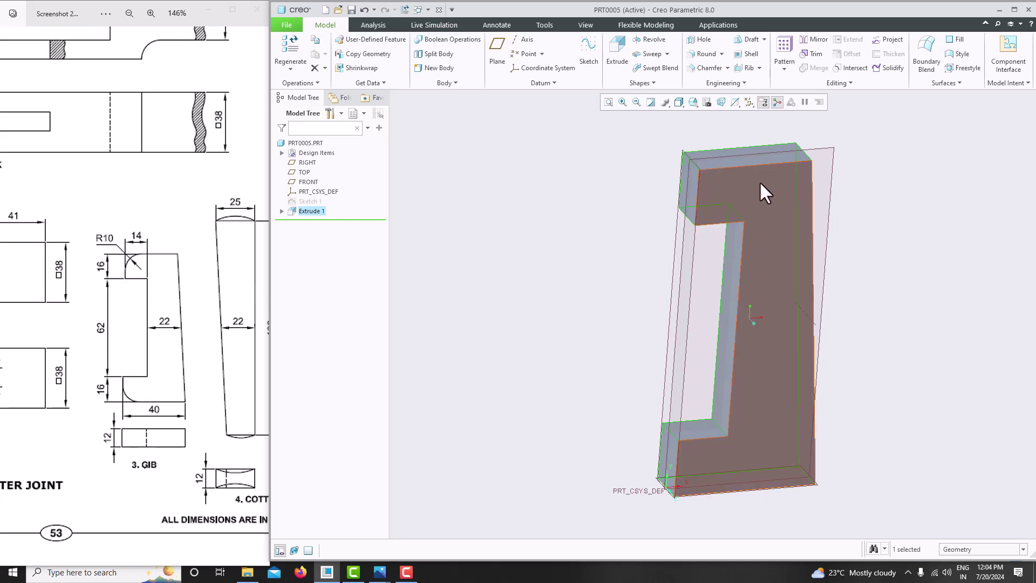
- Round the outer corner edges of the upper and lower lugs on the notched side with a 10 mm radius
click(707, 56)
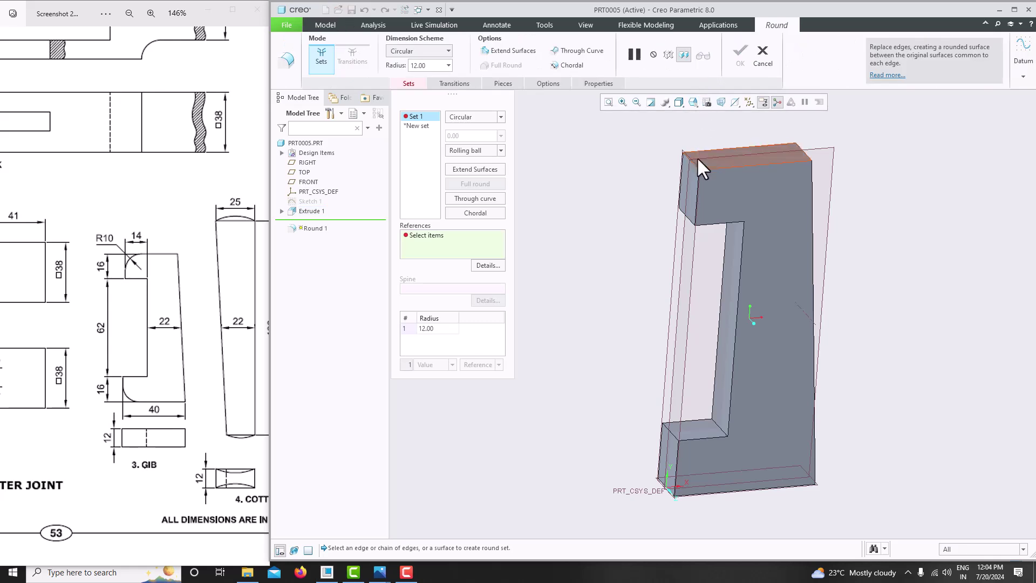
click(692, 160)
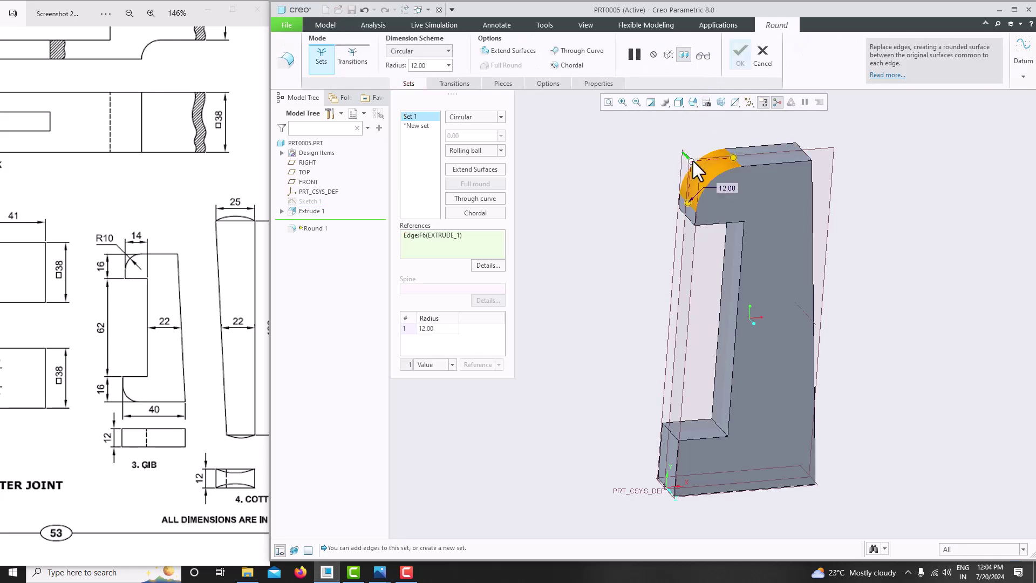
ctrl+click(665, 488)
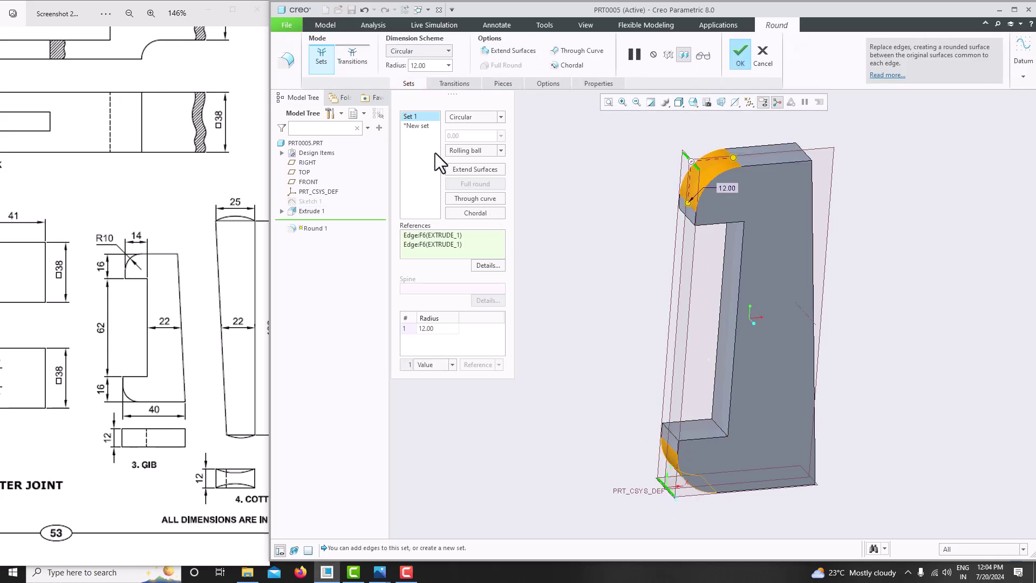
double_click(431, 66)
text(10.)
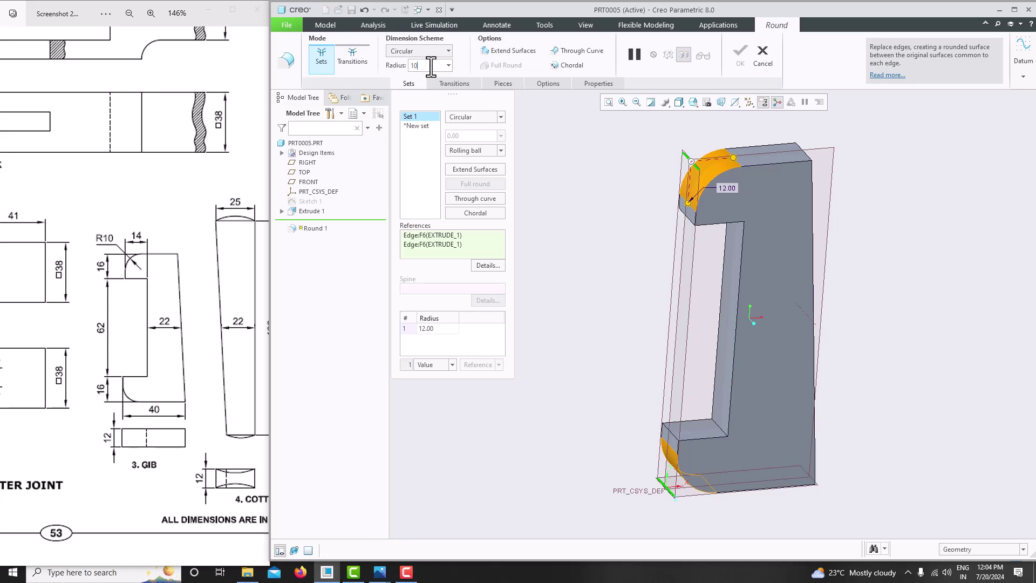
key(Return)
middle_drag(712, 162, 704, 92)
middle_click(671, 277)
middle_drag(671, 277, 696, 283)
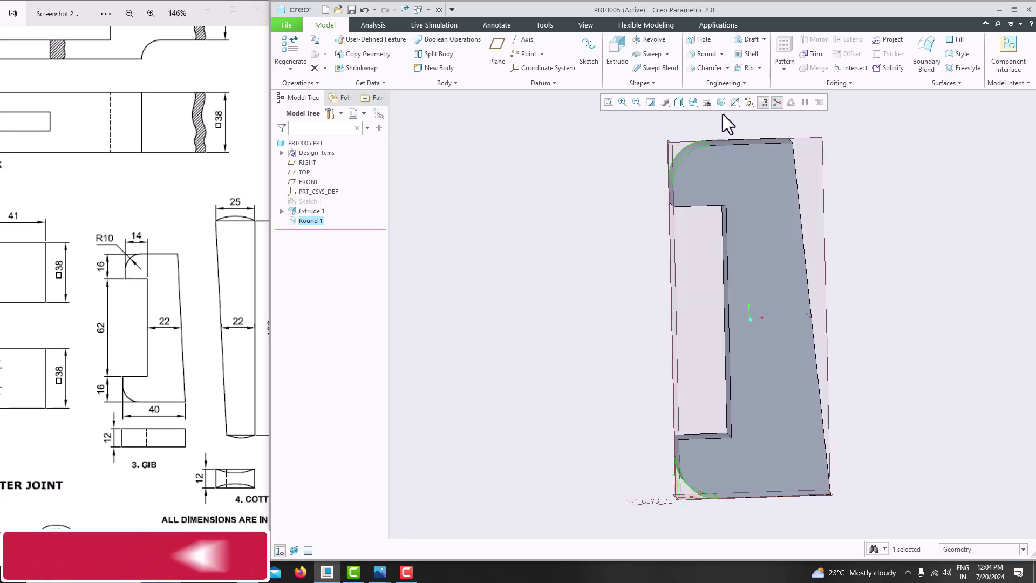
- Display the gib model shaded with edges and hide its datum features
click(679, 103)
click(697, 128)
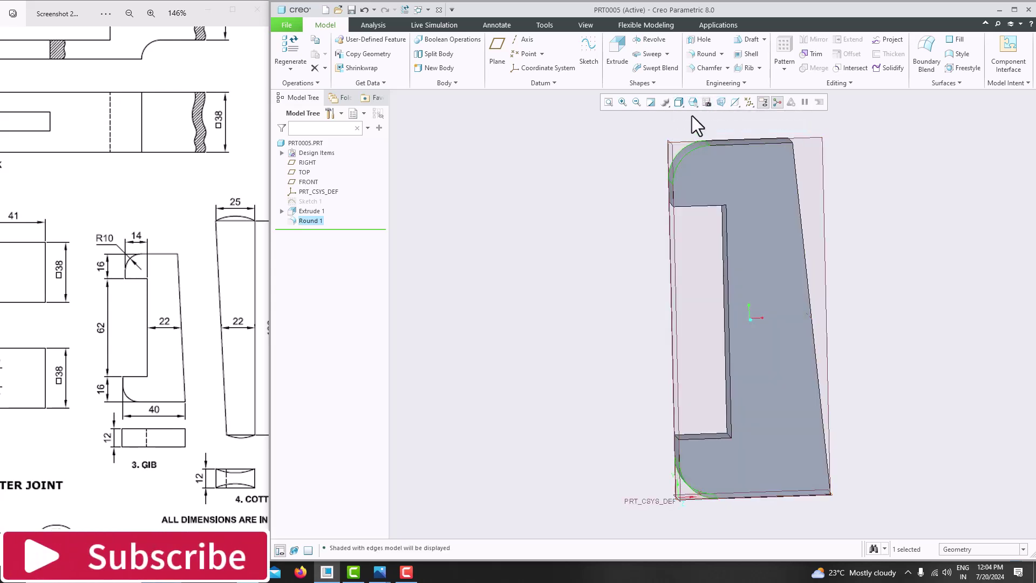
click(746, 103)
click(750, 138)
middle_drag(671, 235, 682, 272)
click(675, 242)
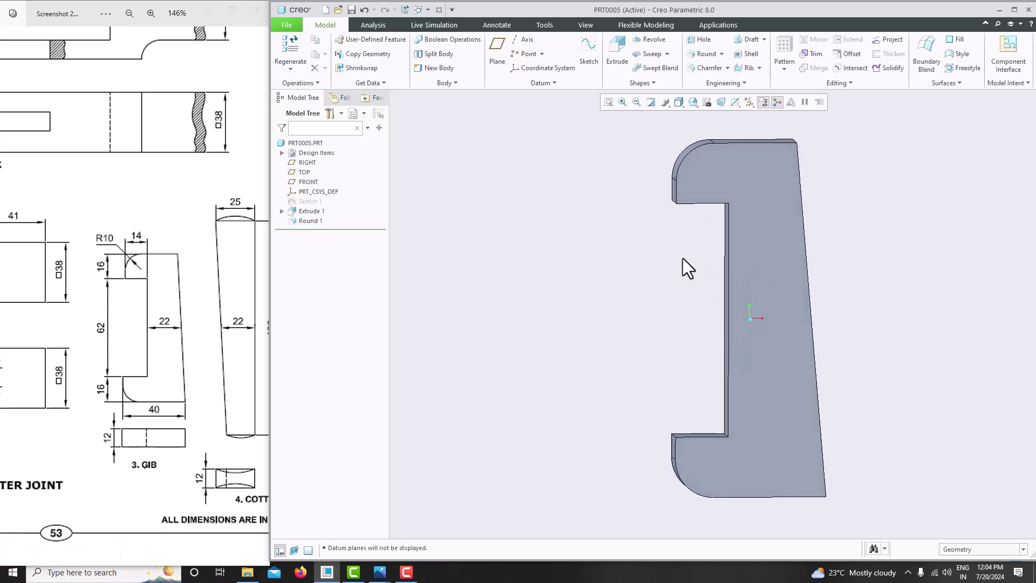
- Save a copy of the finished part in the GIB_and_Cotter folder under the name 3_GIB
click(291, 25)
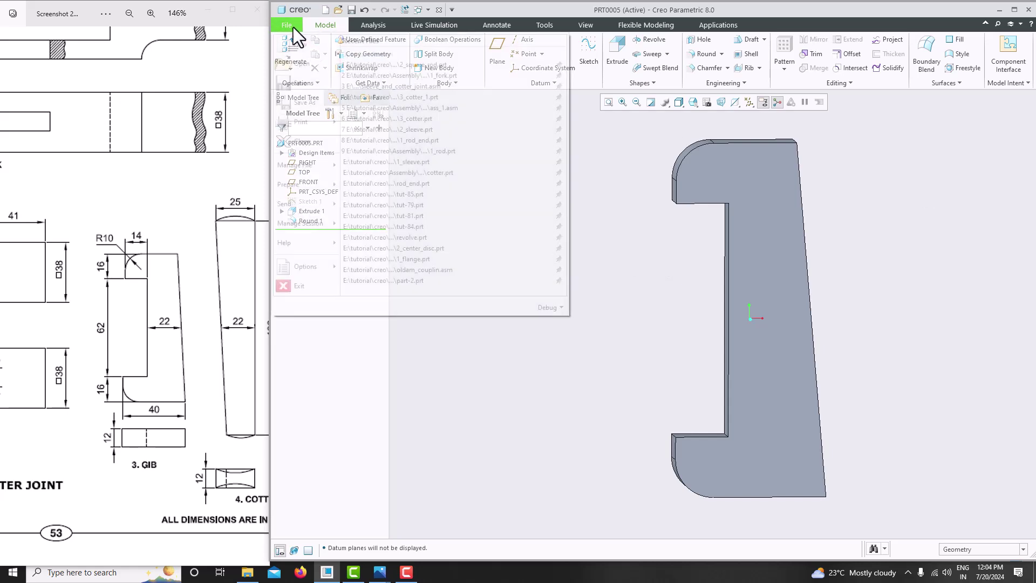
mouse_move(297, 98)
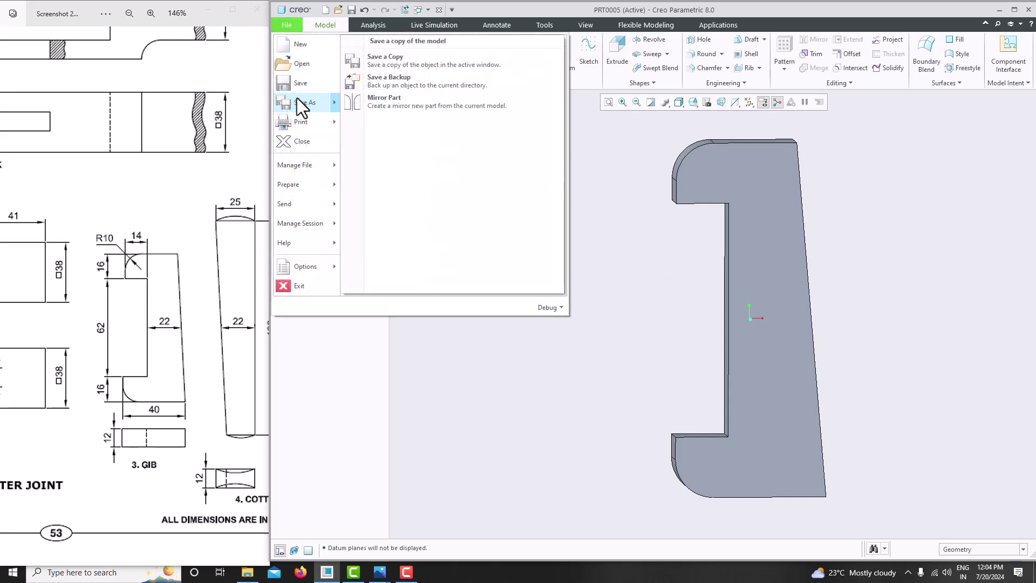
click(387, 66)
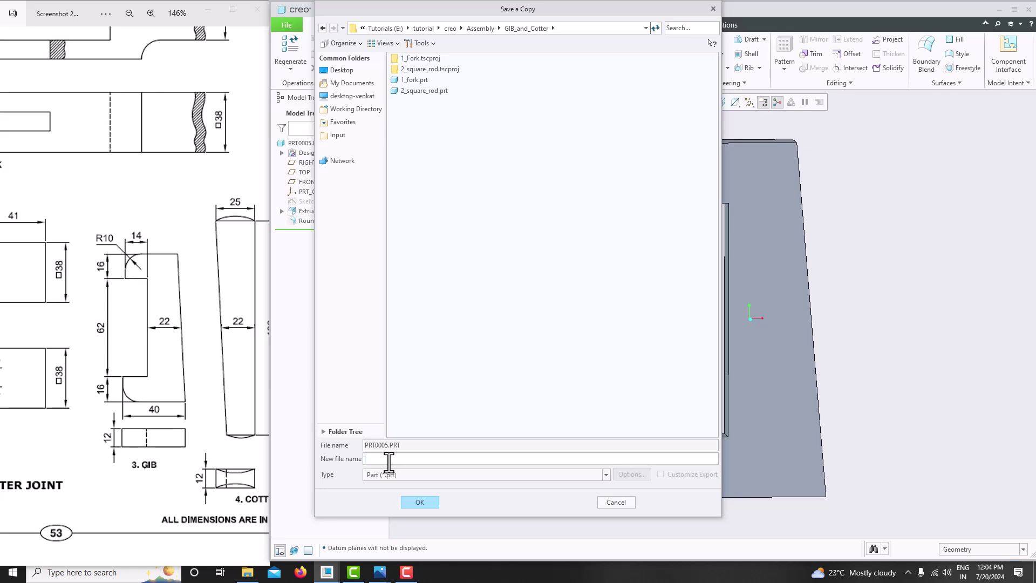
text(3_GIB)
key(Return)
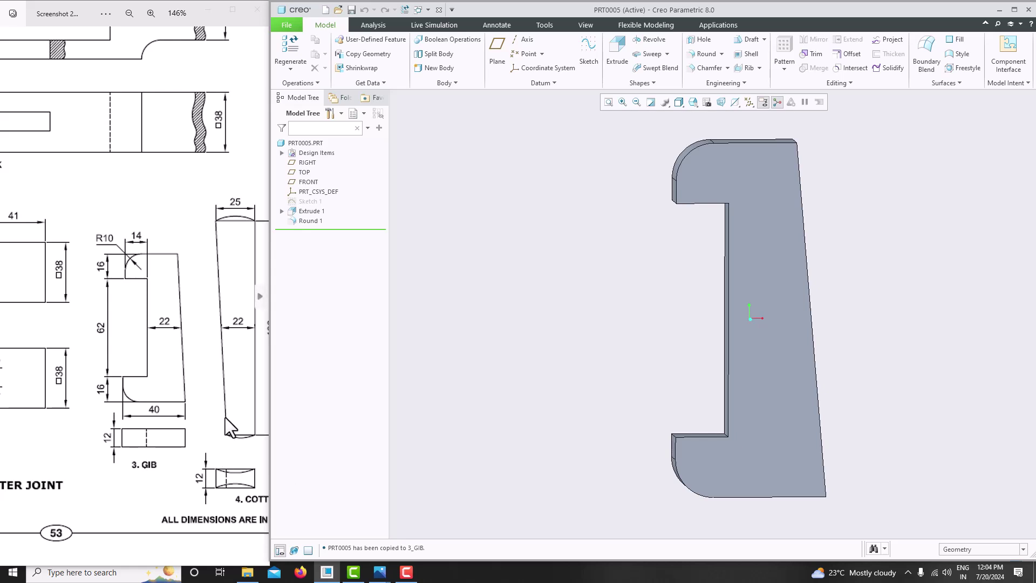
- Bring the cotter in the reference drawing fully into view and close the gib part
drag(222, 416, 182, 420)
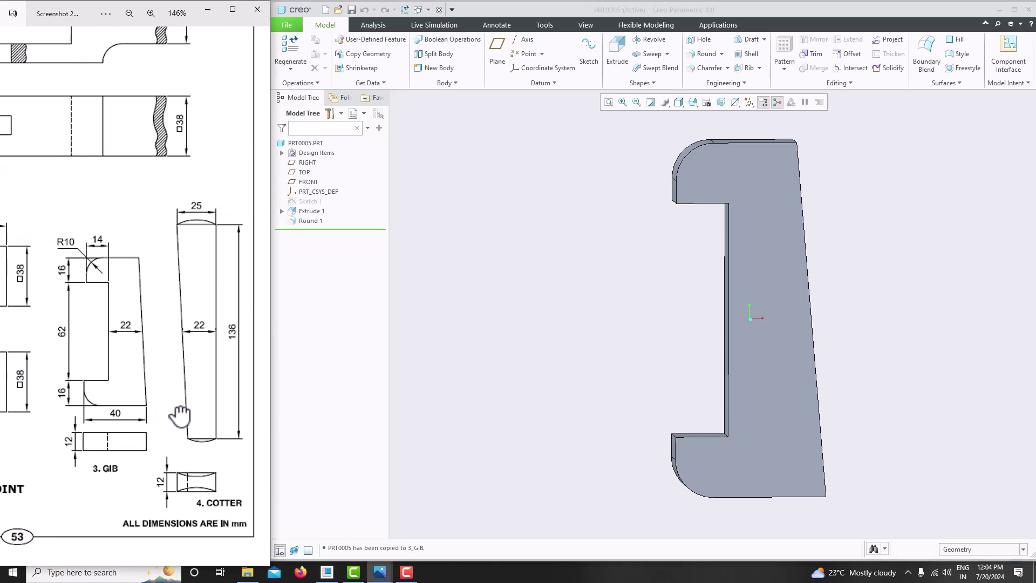
click(283, 27)
click(312, 141)
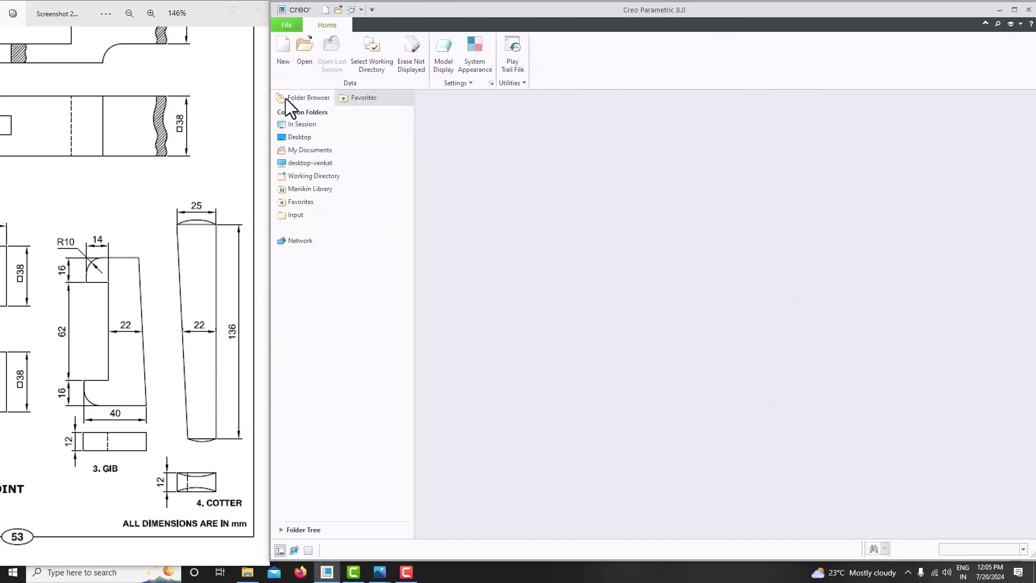
- Create a new solid part from the mmns_part_solid_abs template instead of the default template
click(276, 58)
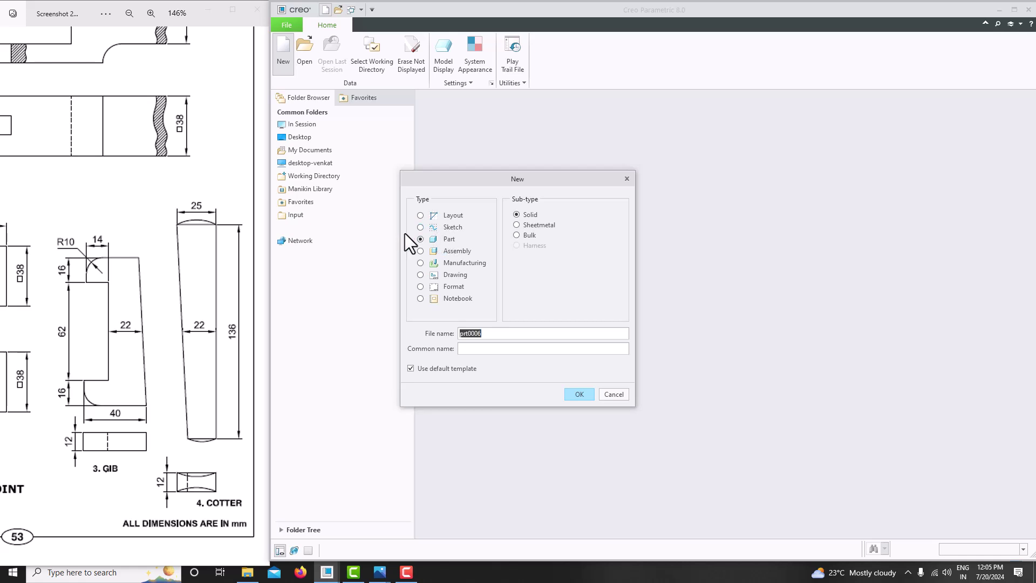
click(424, 371)
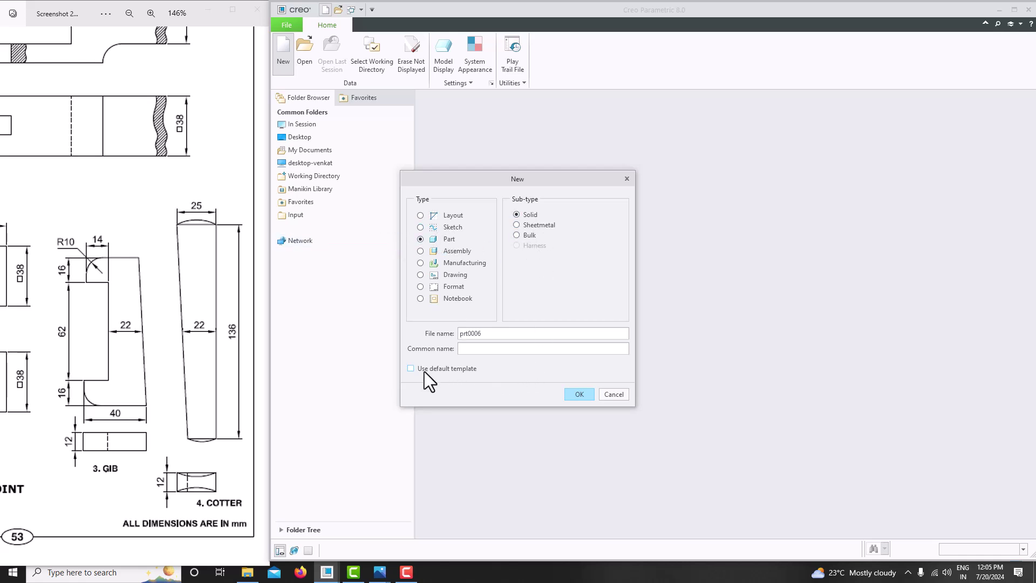
click(579, 395)
scroll(617, 242, down, 1)
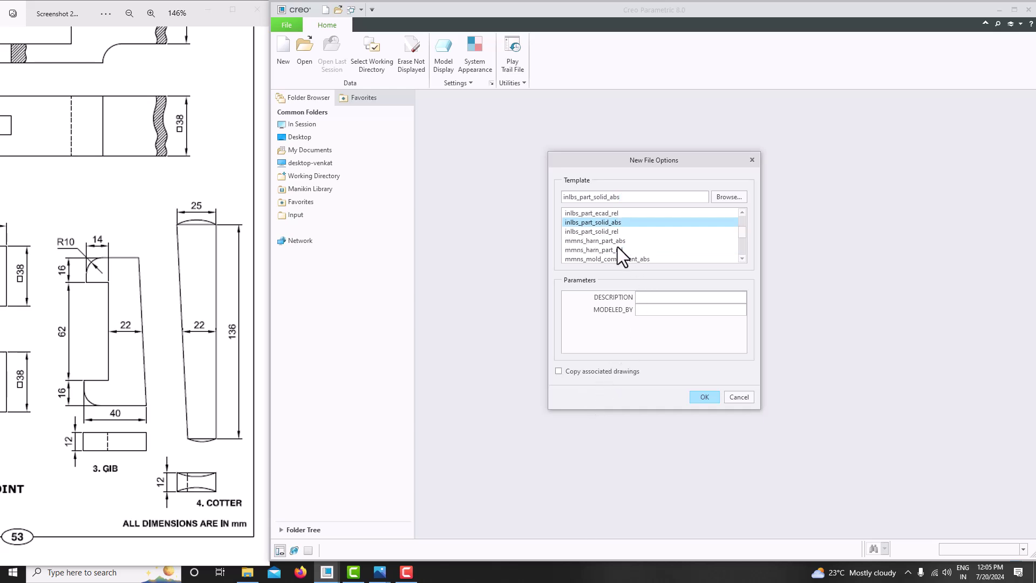
scroll(586, 252, down, 1)
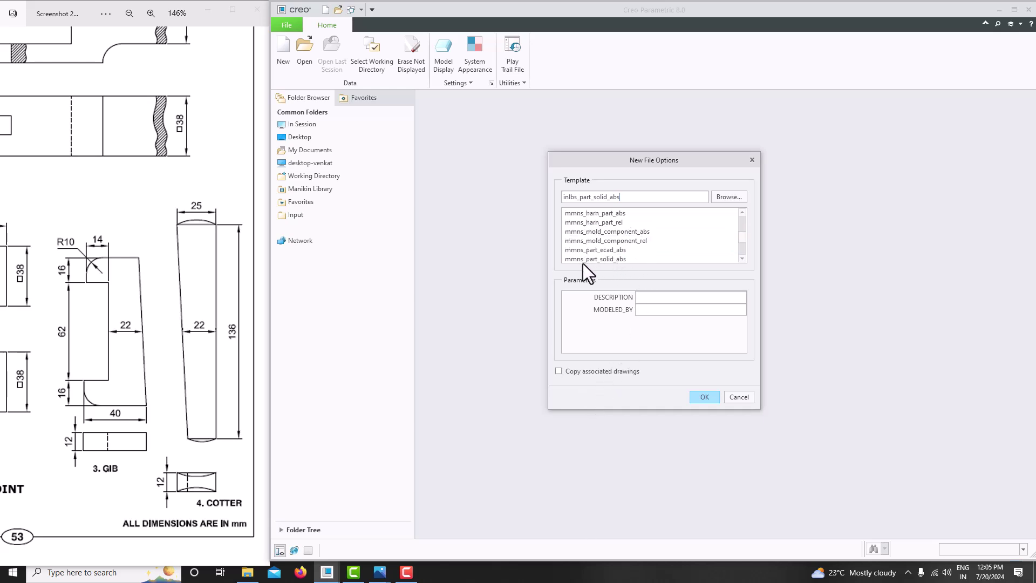
click(584, 260)
click(703, 397)
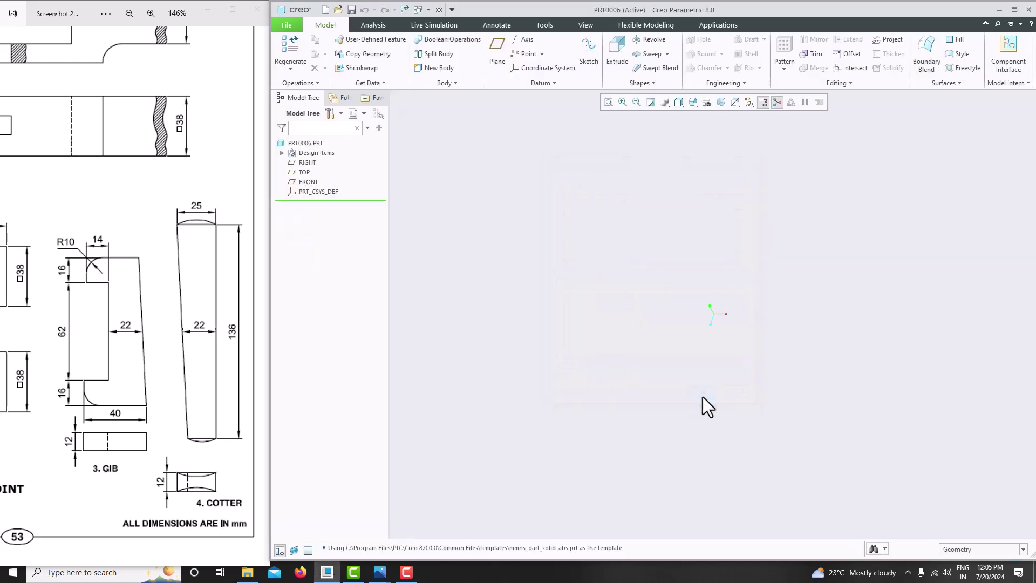
- Display the datum features and start a sketch on the FRONT plane, viewed normal to the plane
click(749, 103)
click(746, 118)
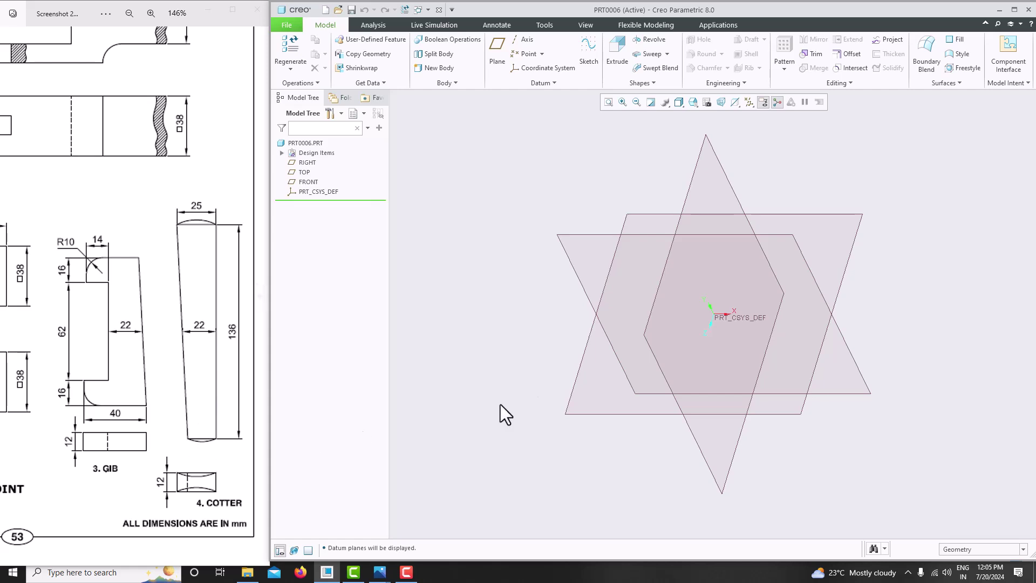
click(603, 234)
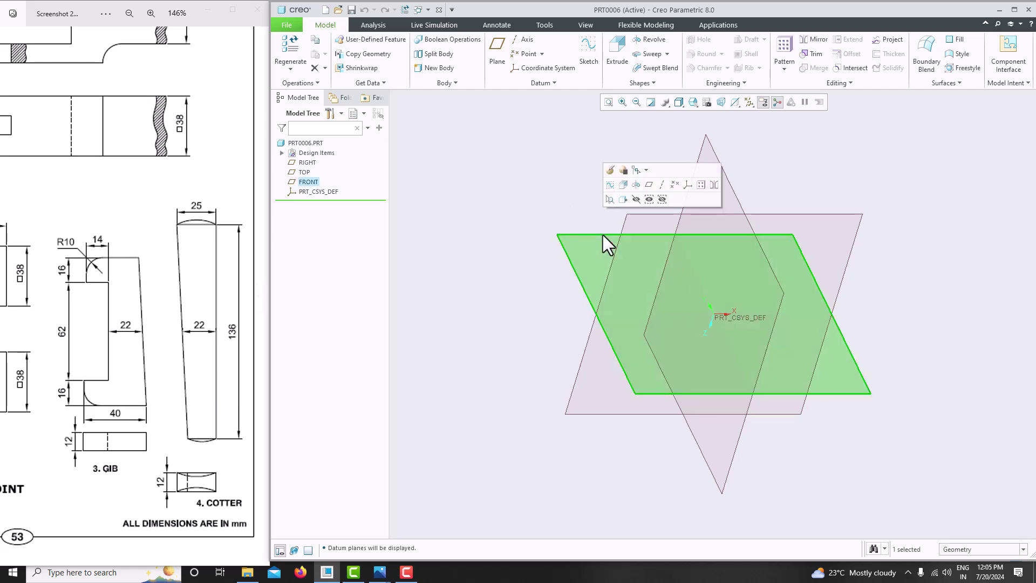
click(596, 59)
click(736, 101)
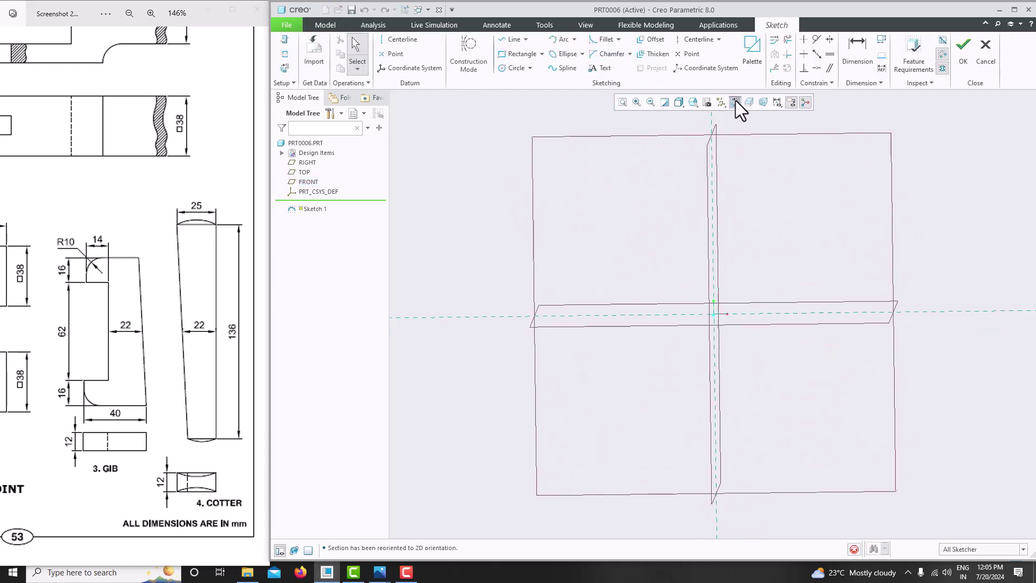
scroll(641, 299, down, 2)
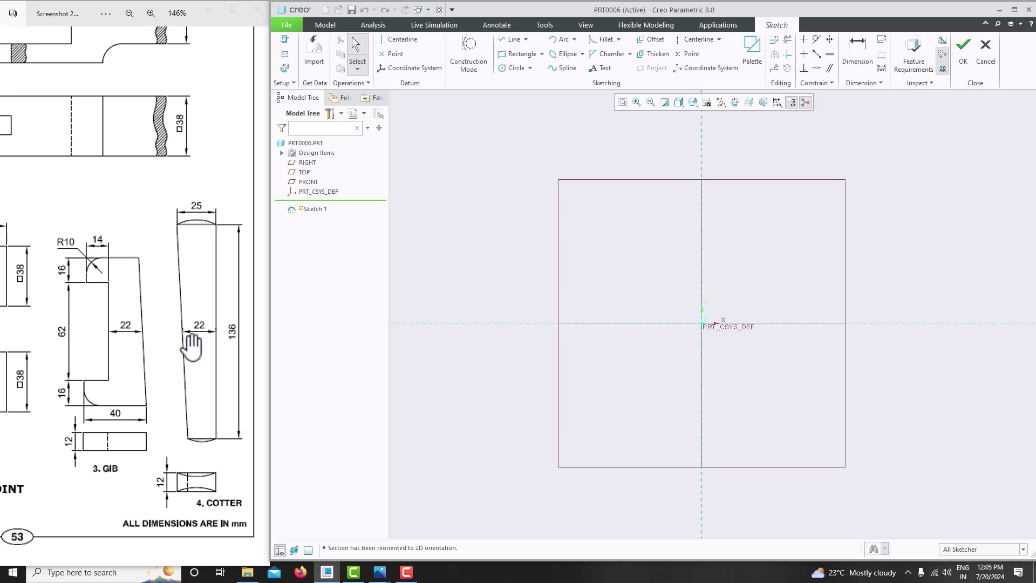
- Sketch a vertical line on the vertical reference from above down to the origin and set its length to 136 mm
click(510, 39)
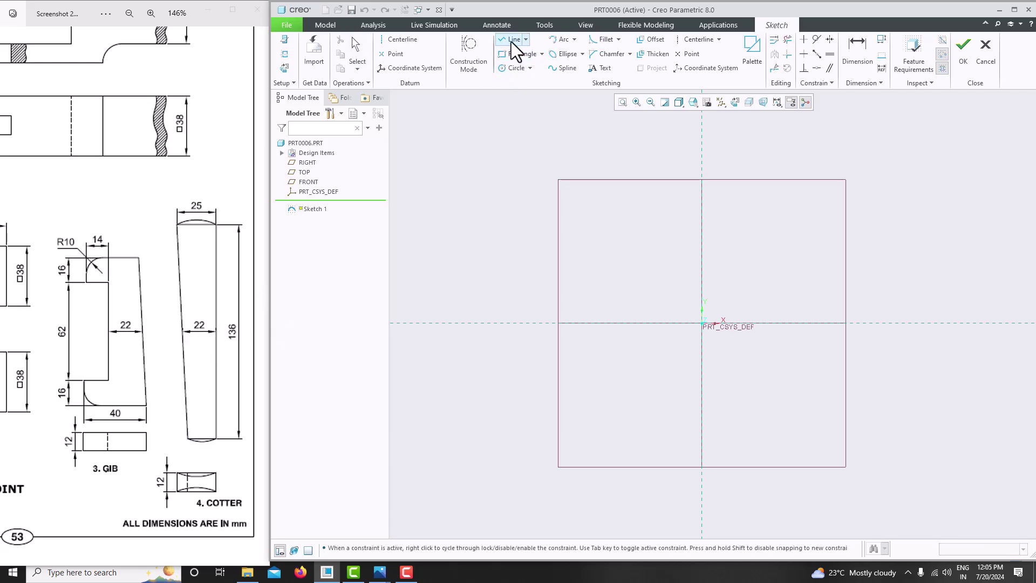
click(702, 156)
click(701, 322)
middle_click(630, 227)
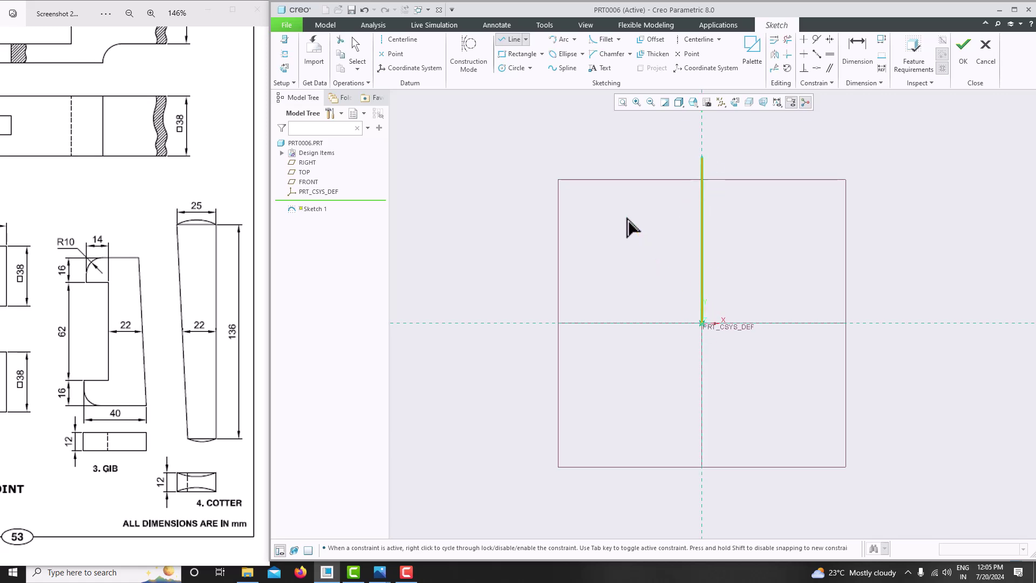
middle_click(630, 222)
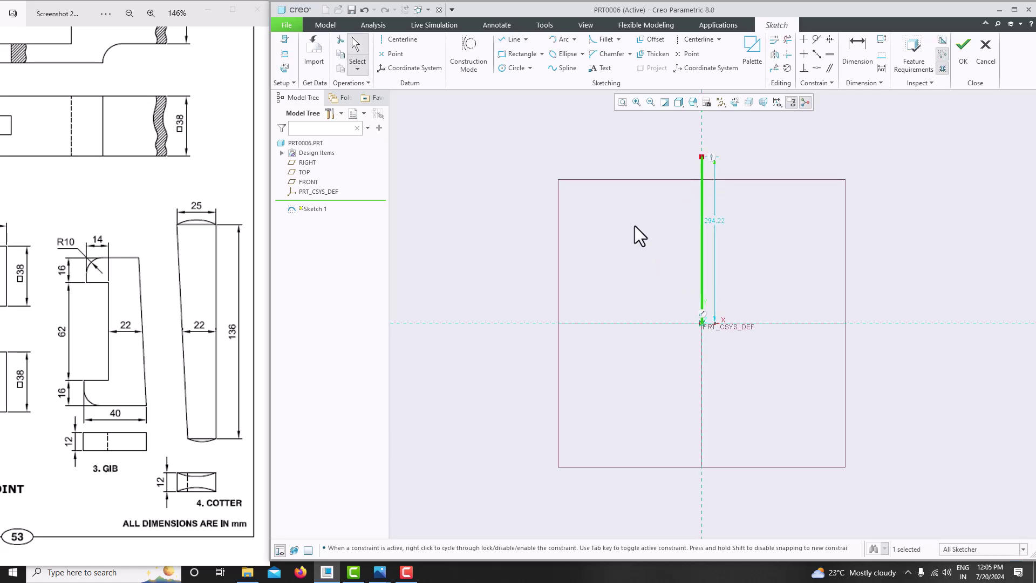
double_click(711, 222)
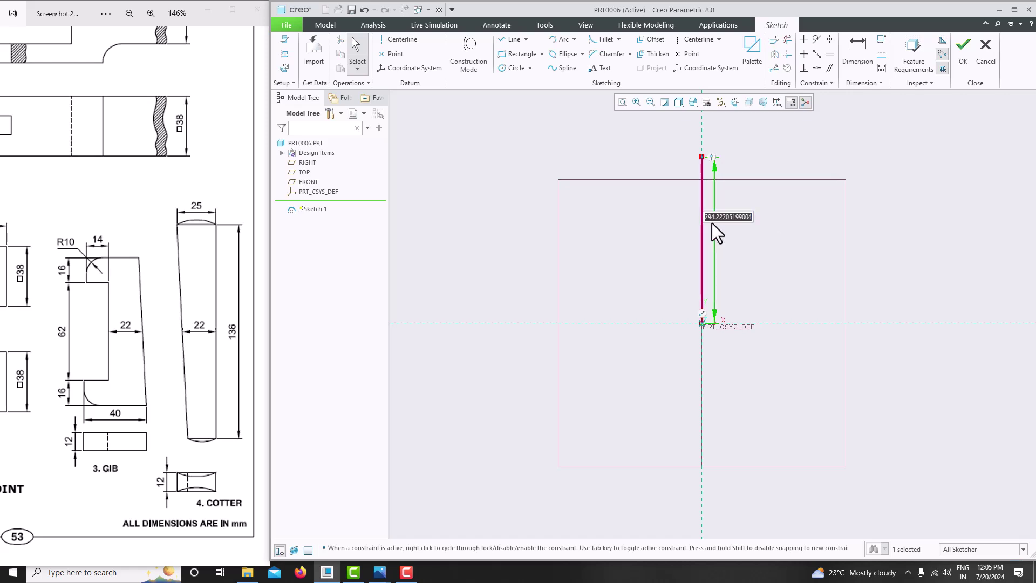
text(136)
key(Return)
click(621, 103)
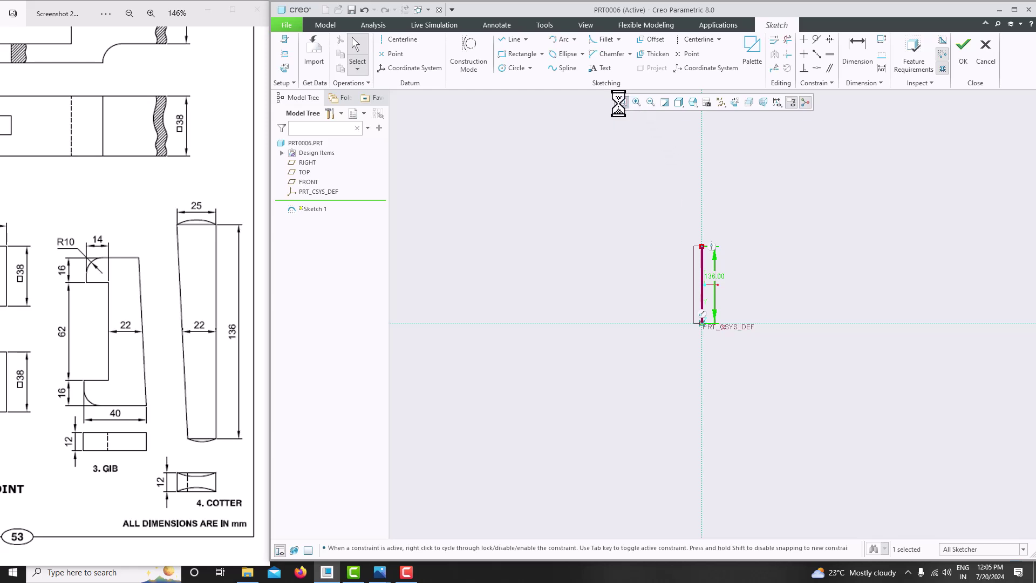
- Close the cotter profile with a horizontal top edge, a slanted edge tapering downward and a bottom edge to the origin, making the top edge 25 mm
click(513, 40)
click(701, 137)
click(601, 136)
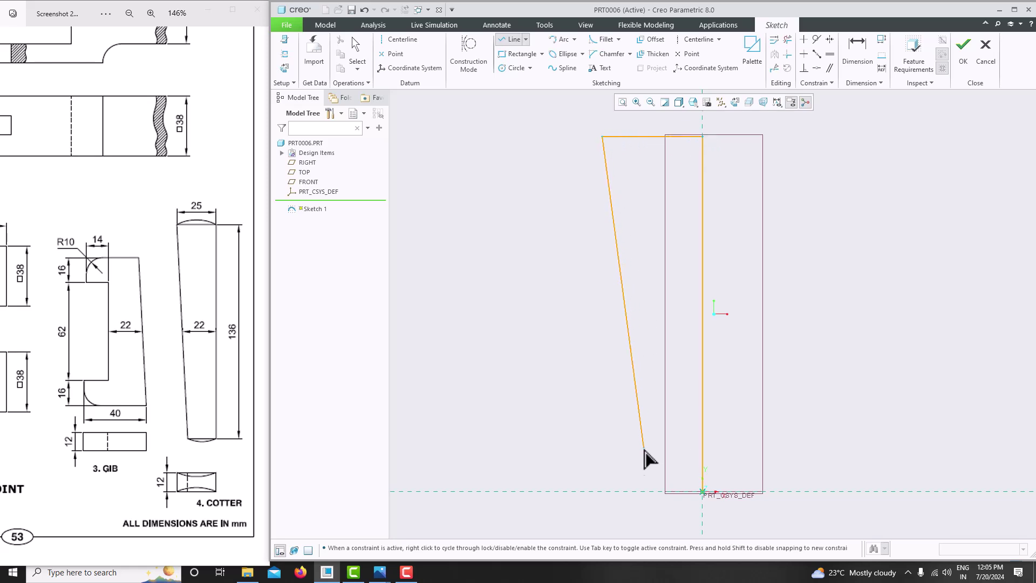
click(643, 491)
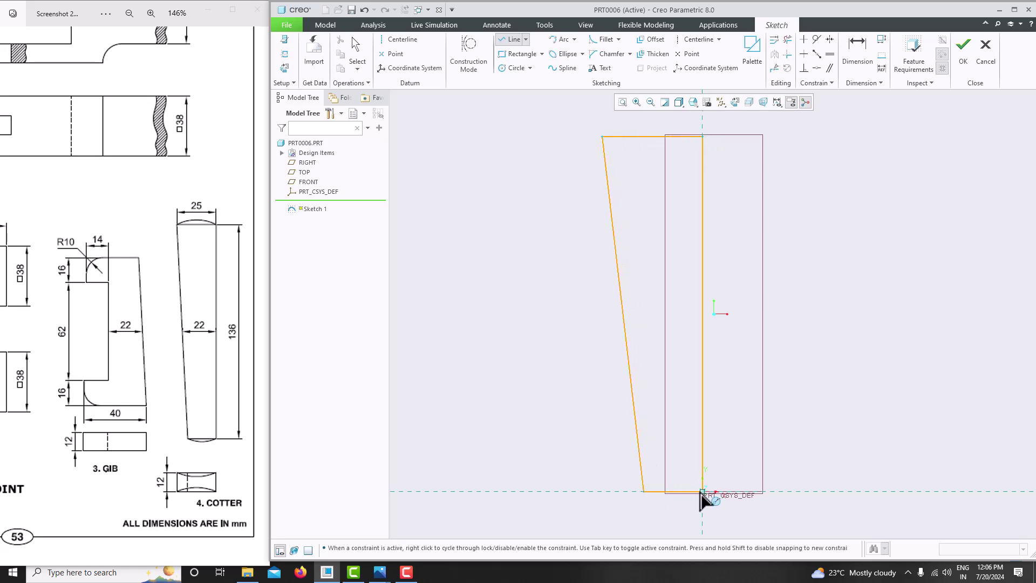
click(701, 491)
middle_click(818, 253)
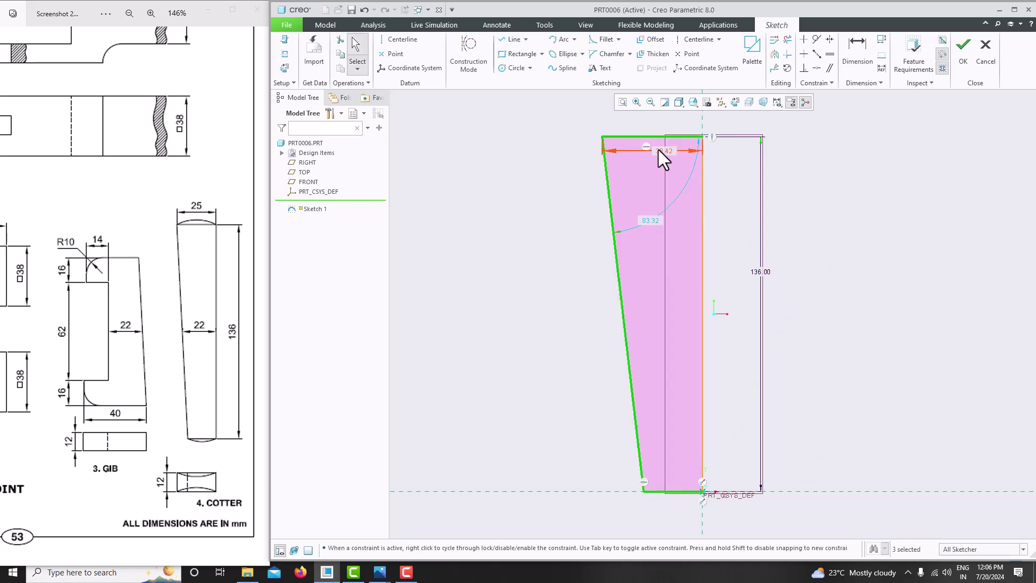
text(25)
key(Return)
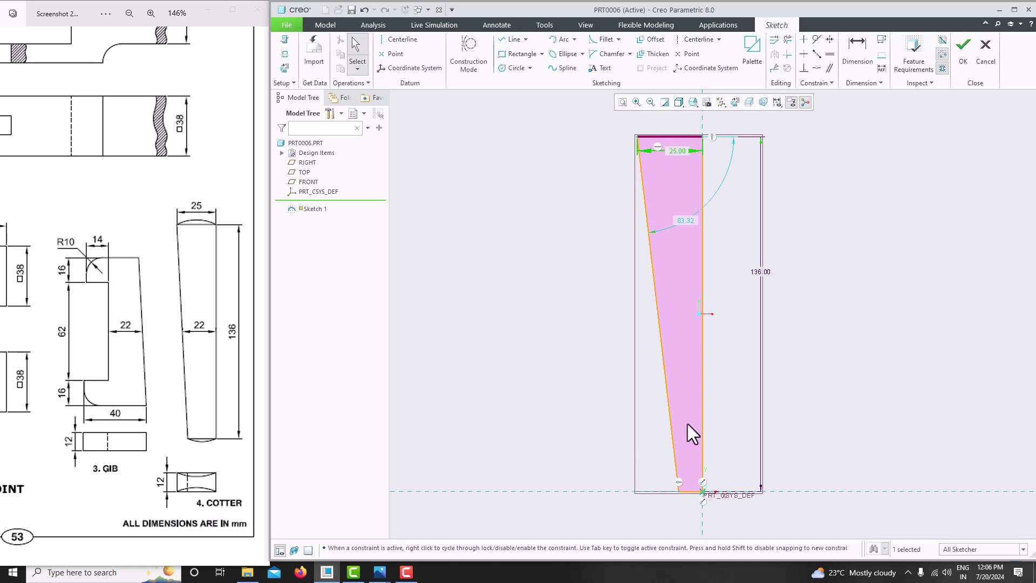
- Add a horizontal centerline through the midpoint of the profile's 136 mm vertical edge
scroll(680, 435, up, 1)
scroll(685, 470, down, 1)
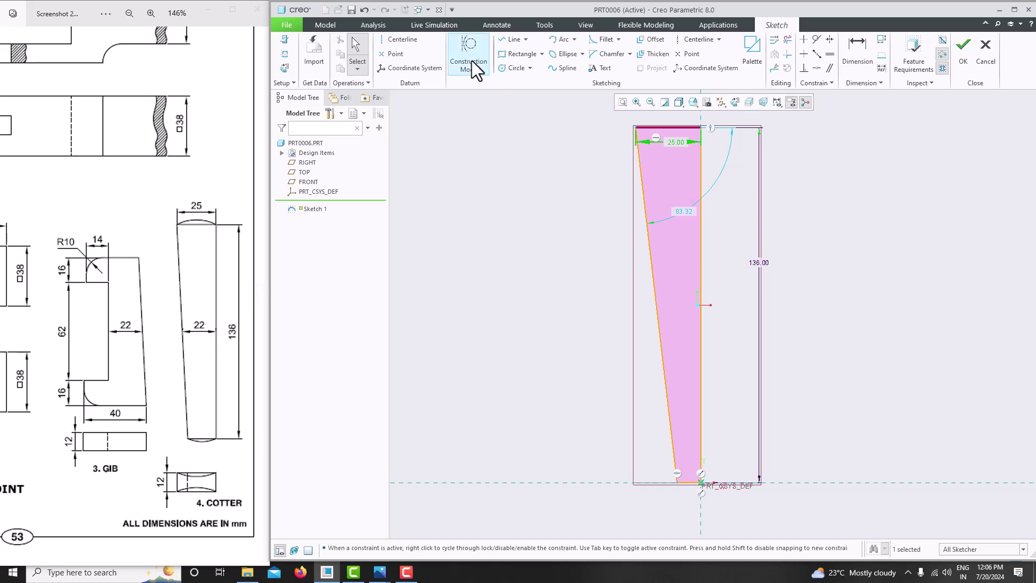
click(396, 42)
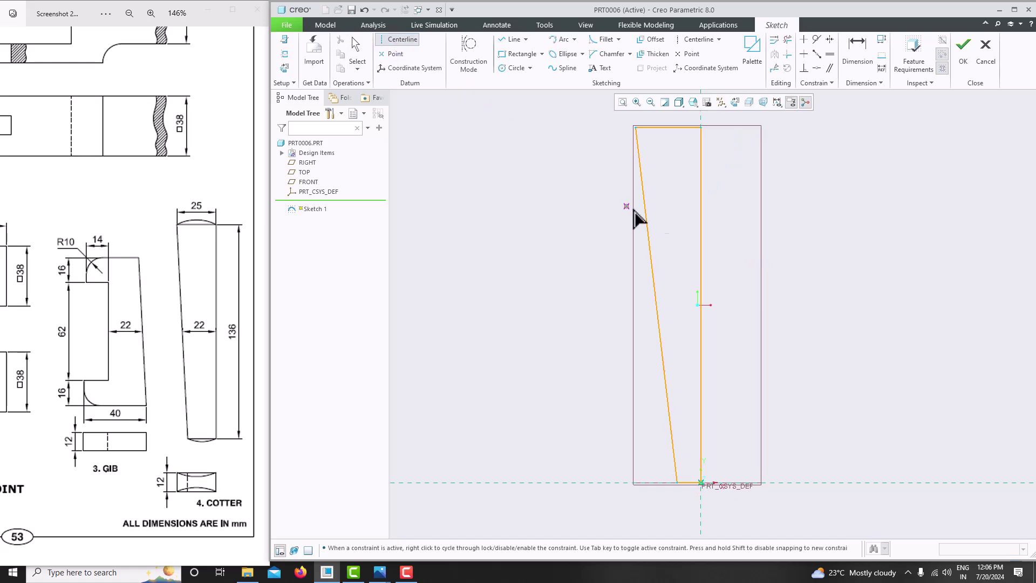
click(705, 307)
click(668, 307)
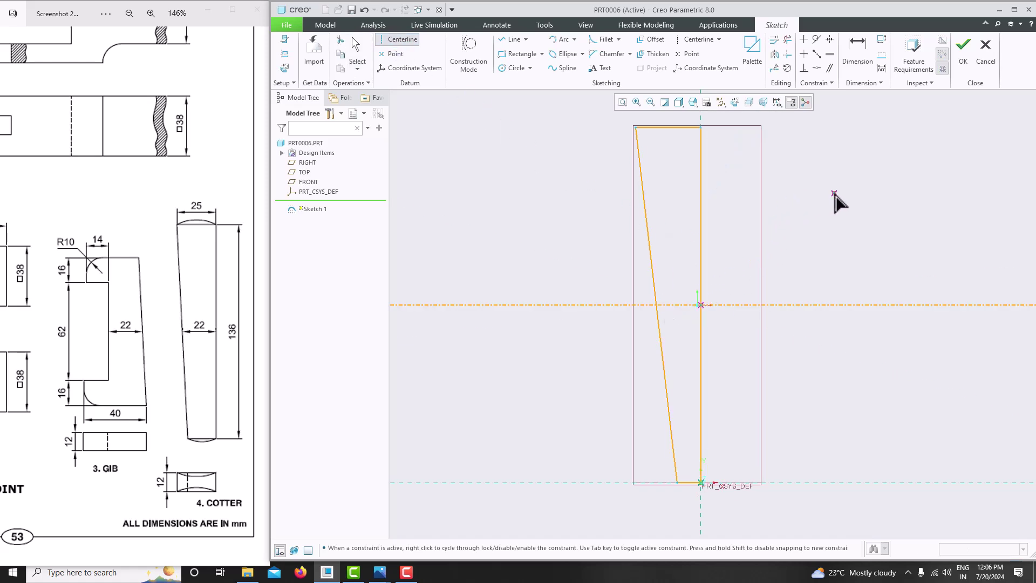
middle_click(834, 194)
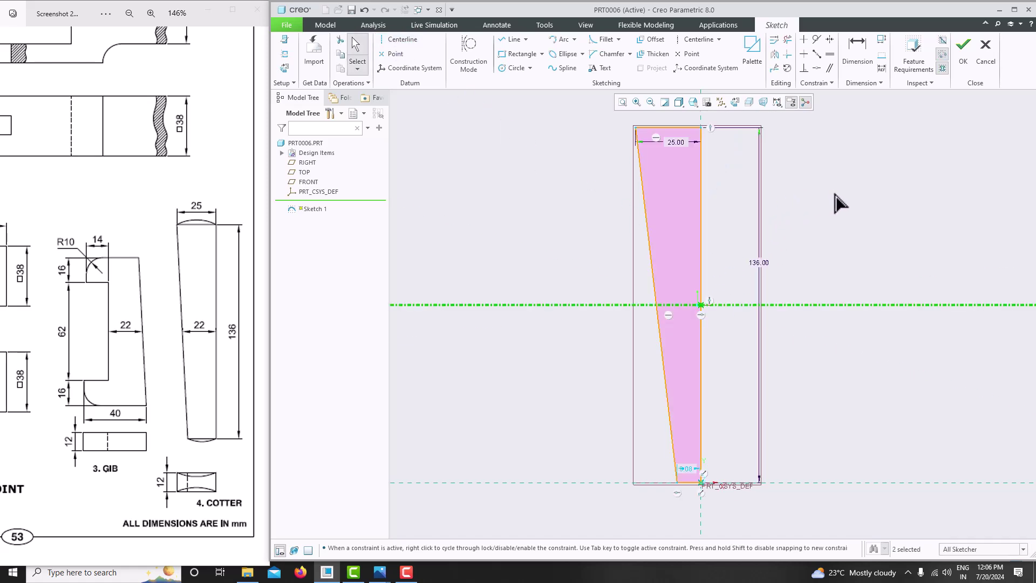
- Place a datum point on the centerline just outside the slanted edge and set its distance from the vertical edge to 22 mm
click(399, 54)
click(643, 305)
middle_click(787, 224)
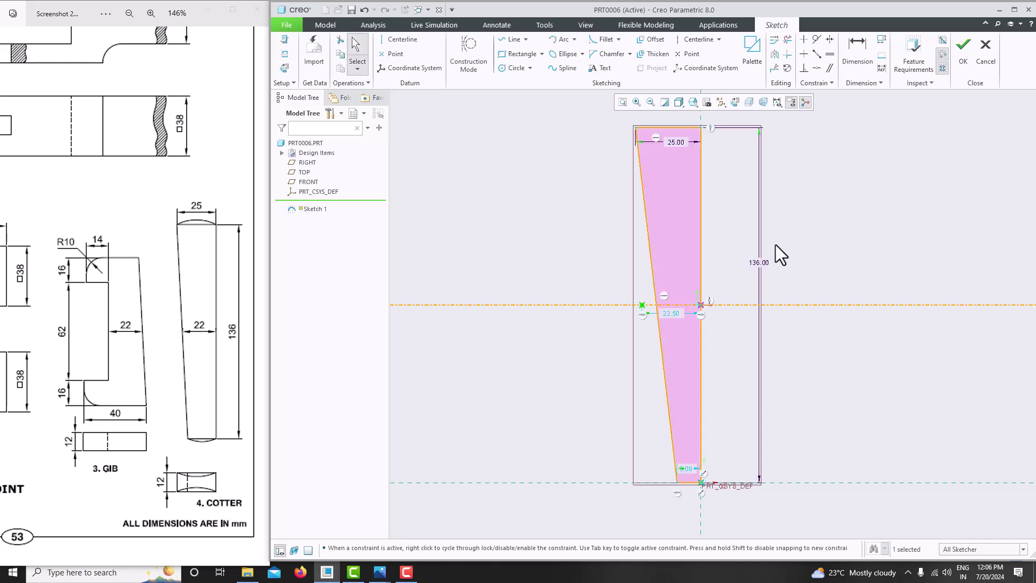
scroll(666, 296, up, 1)
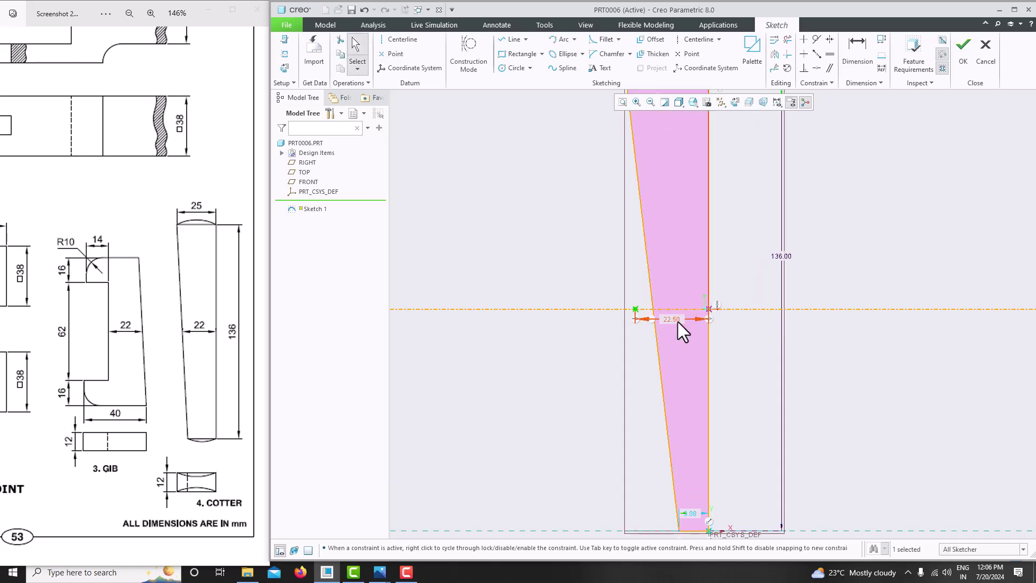
double_click(674, 319)
text(22)
key(Return)
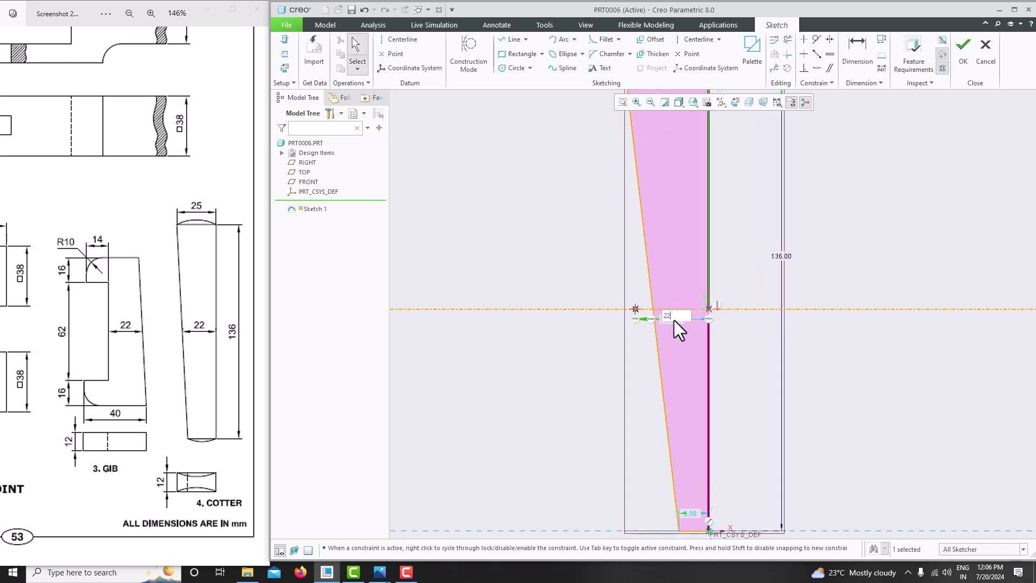
click(829, 236)
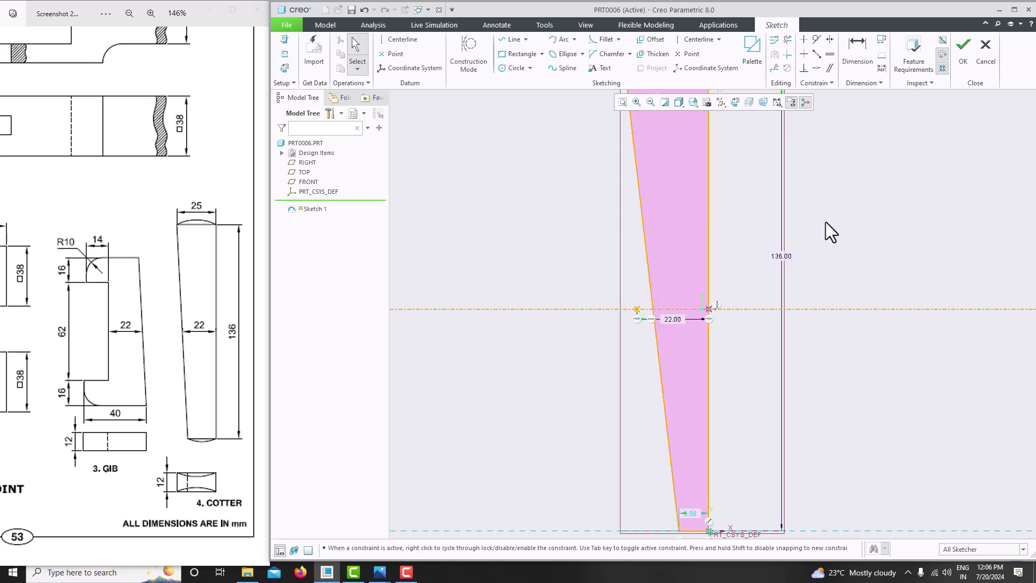
- Constrain the cotter's slanted edge to be coincident with the datum point on the centerline
click(819, 71)
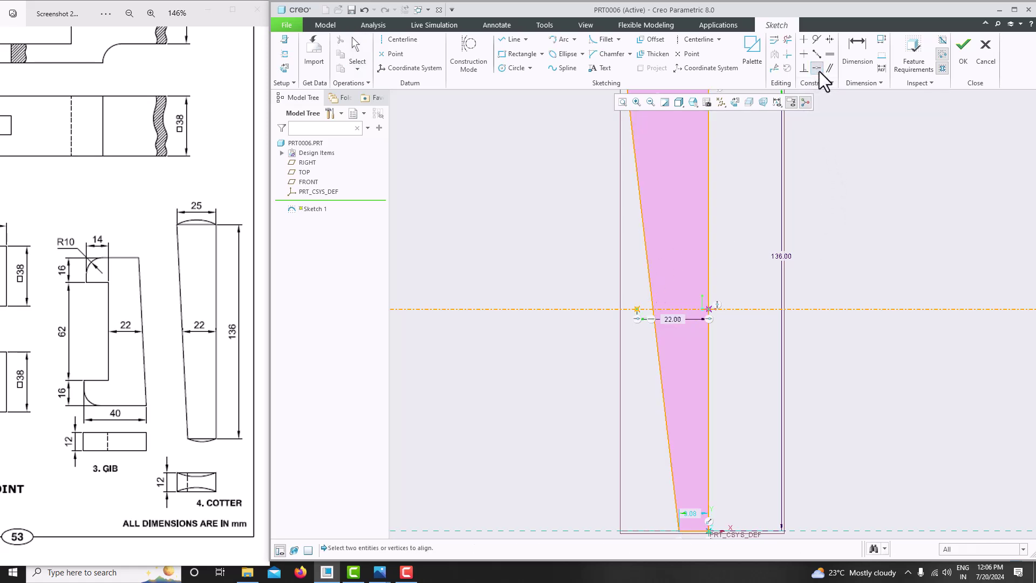
click(652, 283)
click(641, 307)
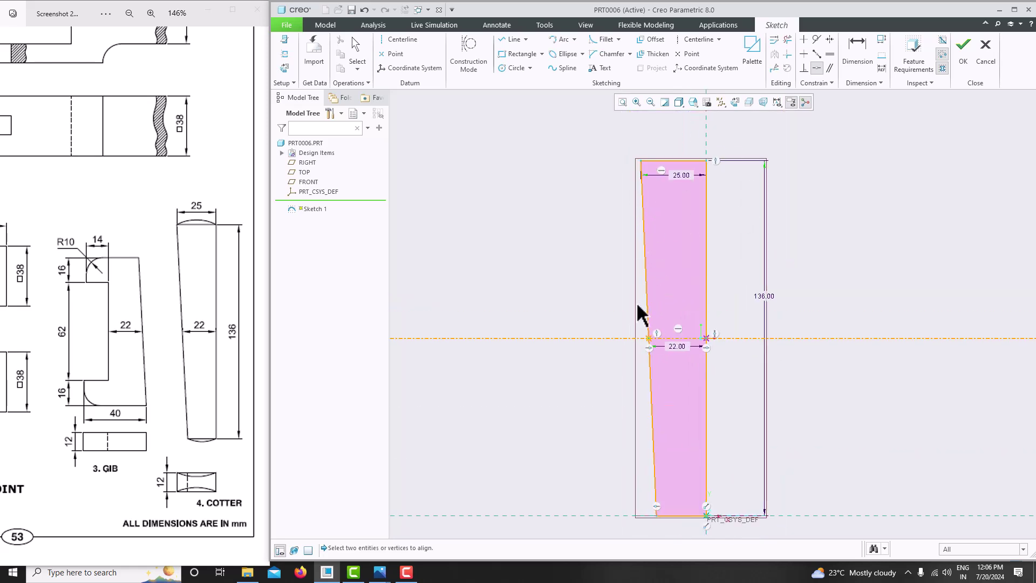
scroll(638, 308, down, 2)
middle_click(574, 263)
scroll(574, 262, up, 4)
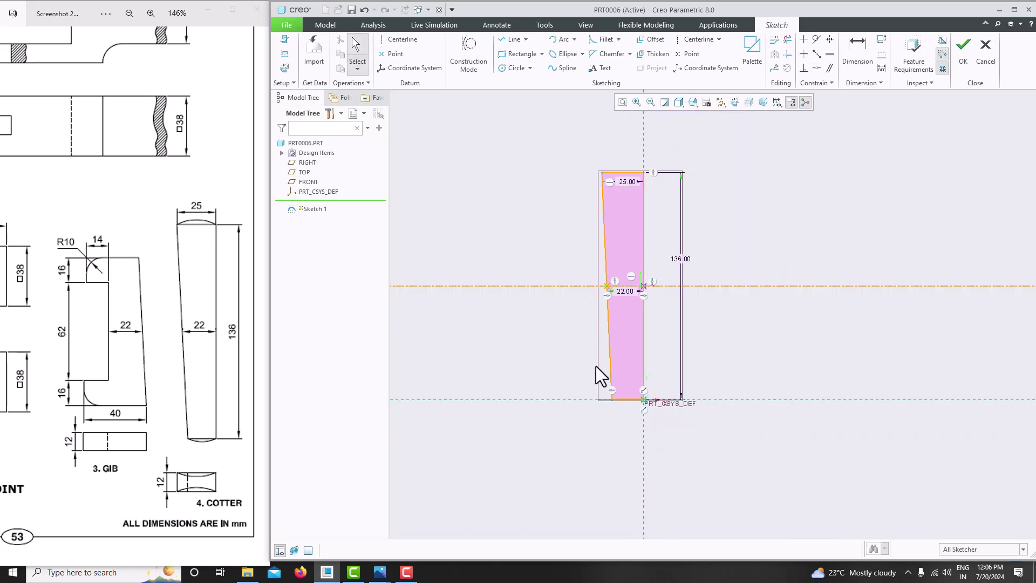
- Try to dimension the length of the cotter profile's bottom edge
scroll(607, 379, down, 3)
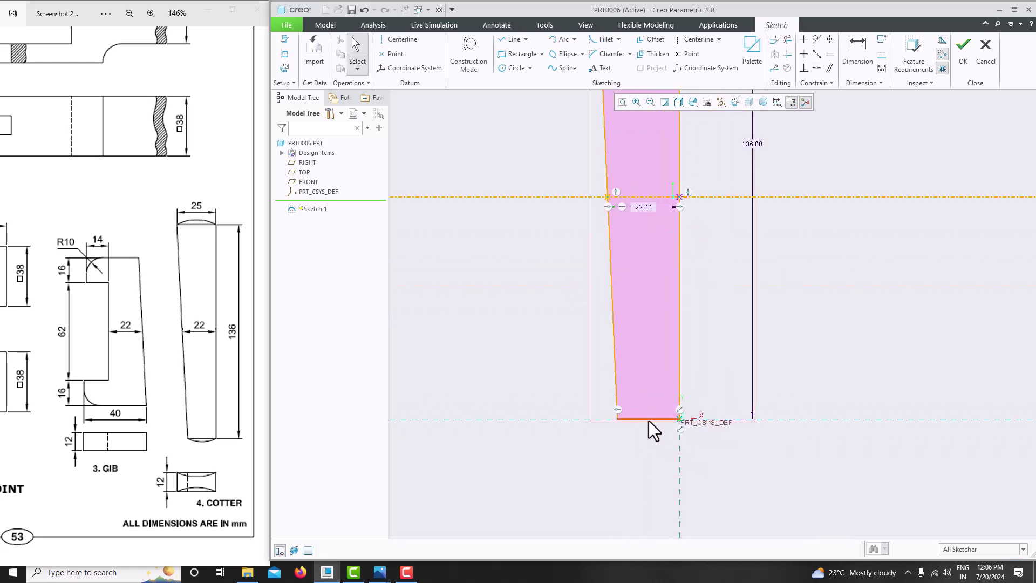
click(858, 61)
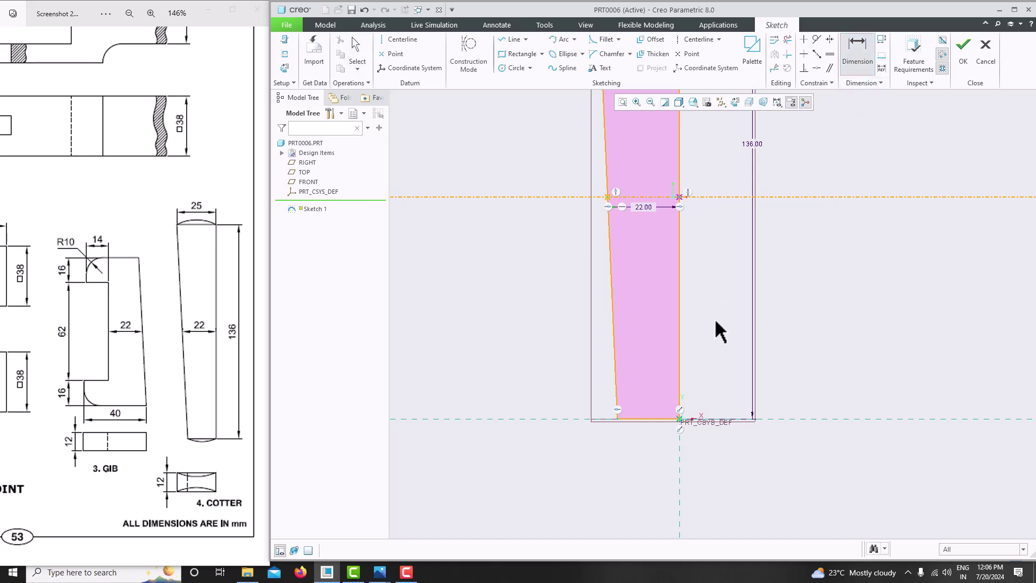
middle_click(648, 432)
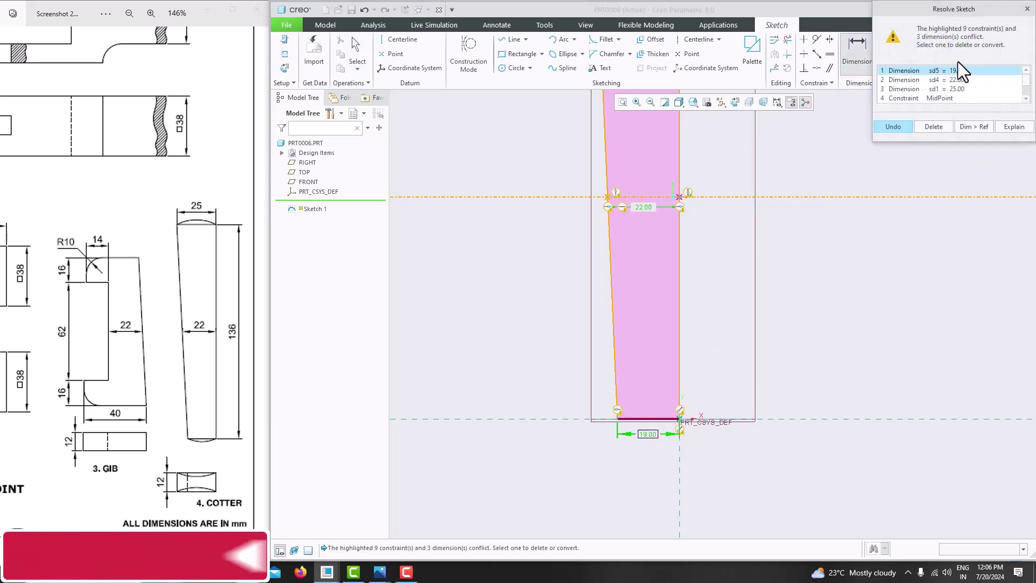
click(893, 127)
scroll(781, 270, down, 4)
scroll(798, 247, up, 3)
scroll(802, 202, down, 2)
scroll(729, 310, down, 2)
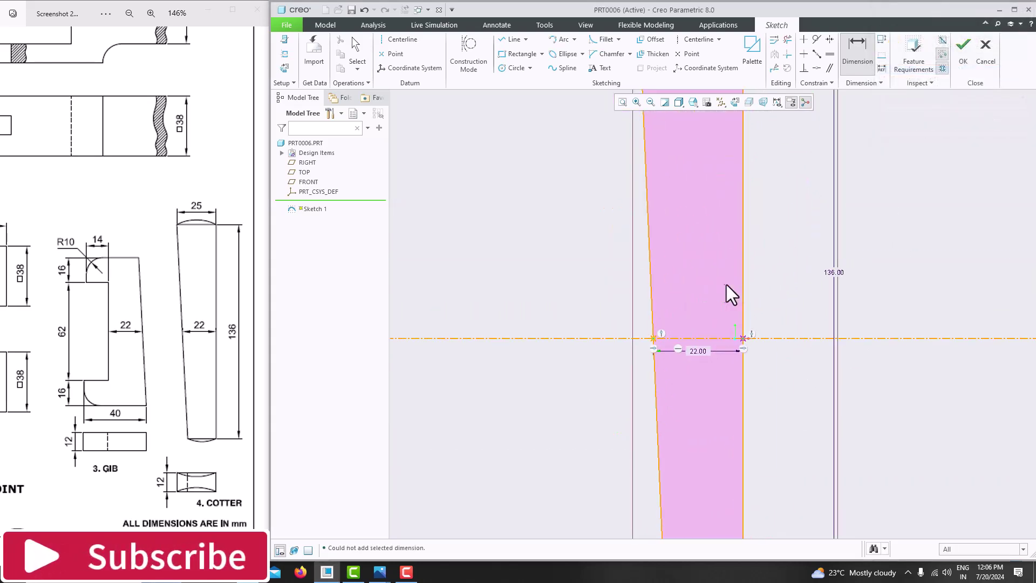
scroll(732, 264, up, 3)
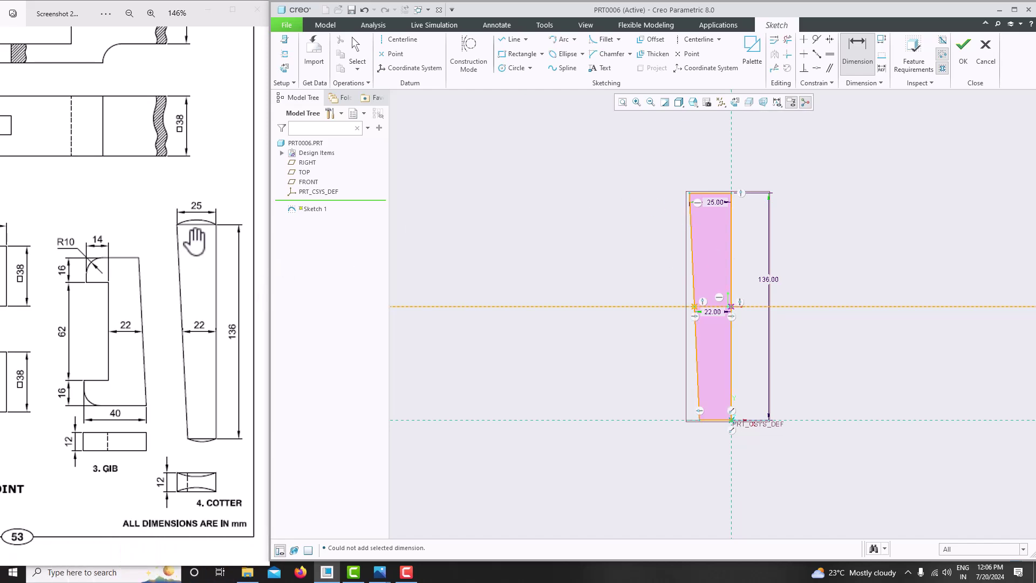
drag(194, 231, 195, 246)
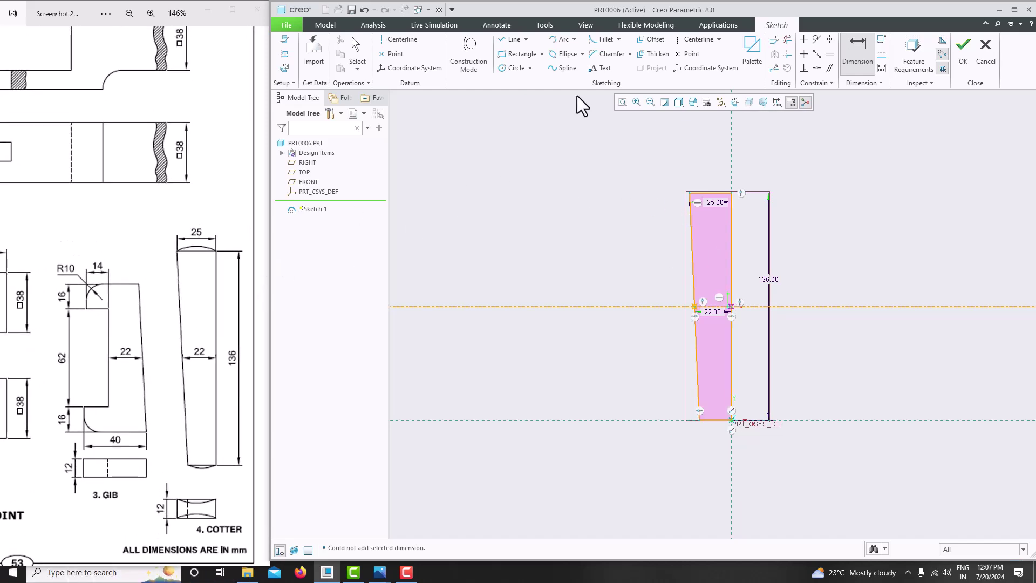
click(572, 40)
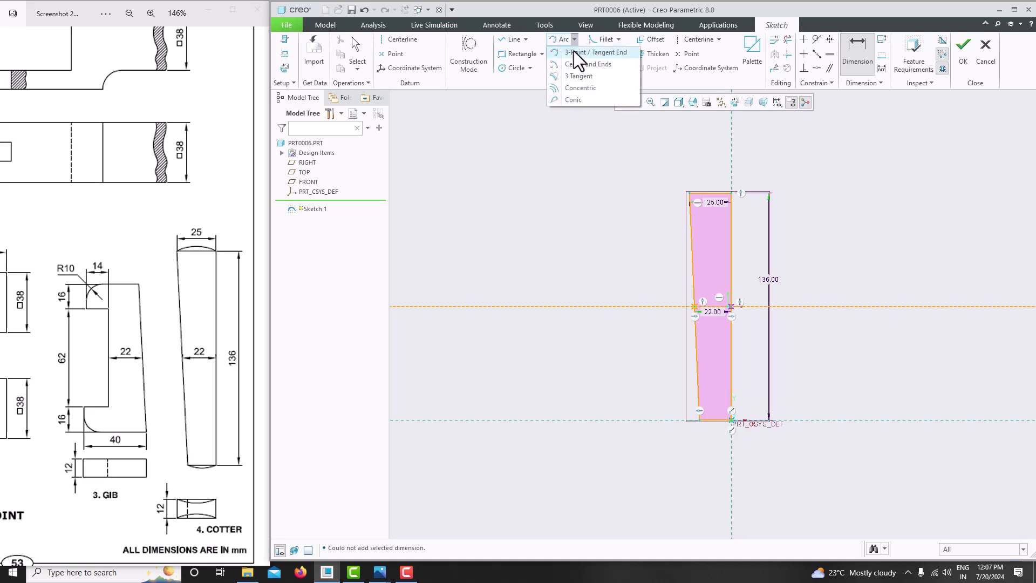
click(574, 51)
scroll(691, 168, up, 3)
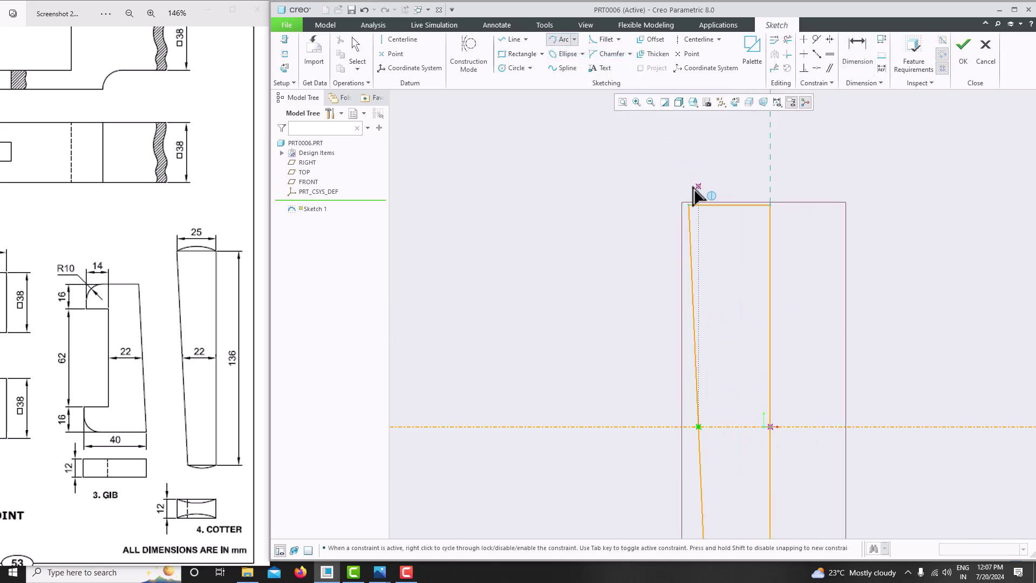
click(770, 205)
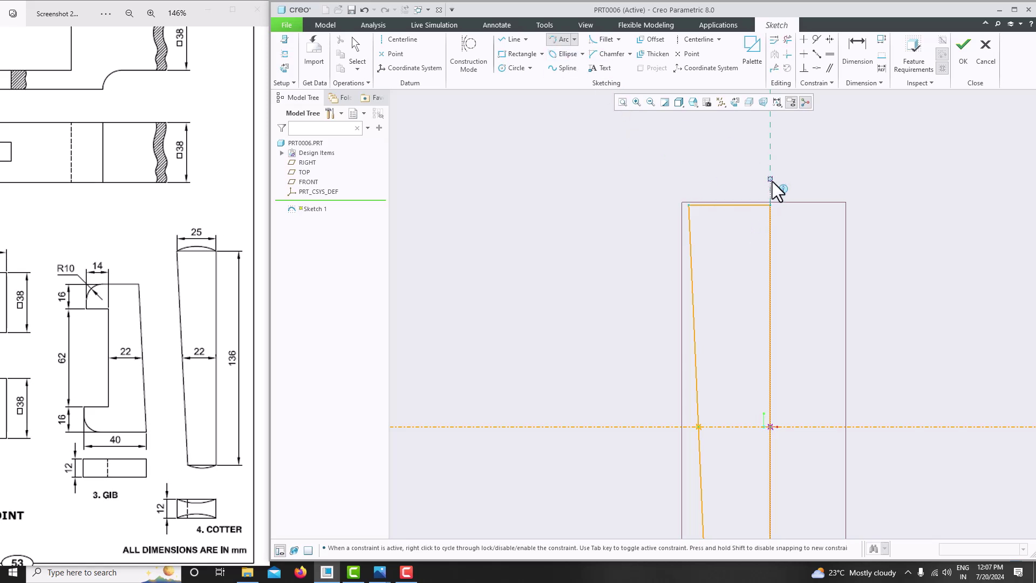
click(688, 205)
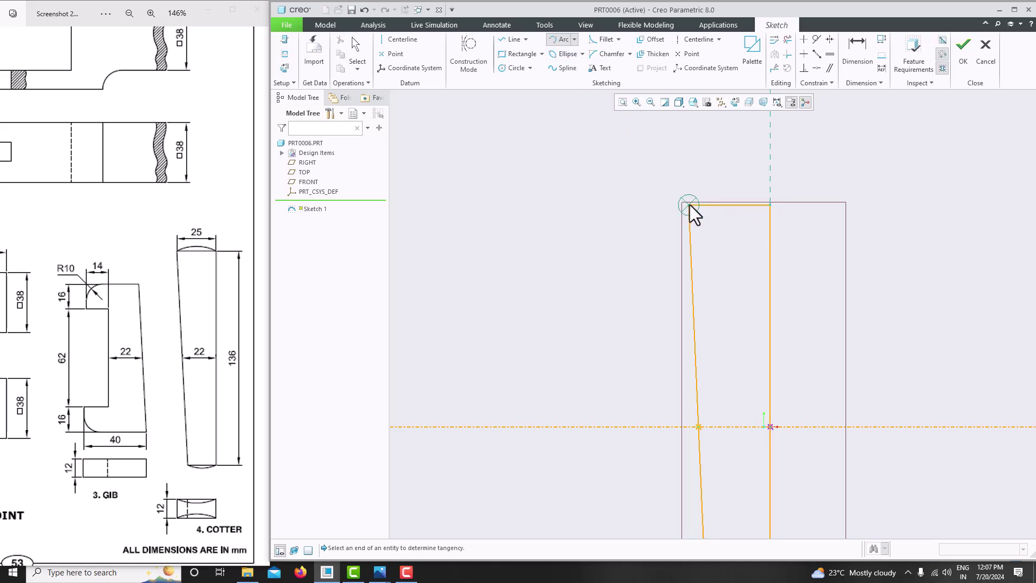
click(770, 205)
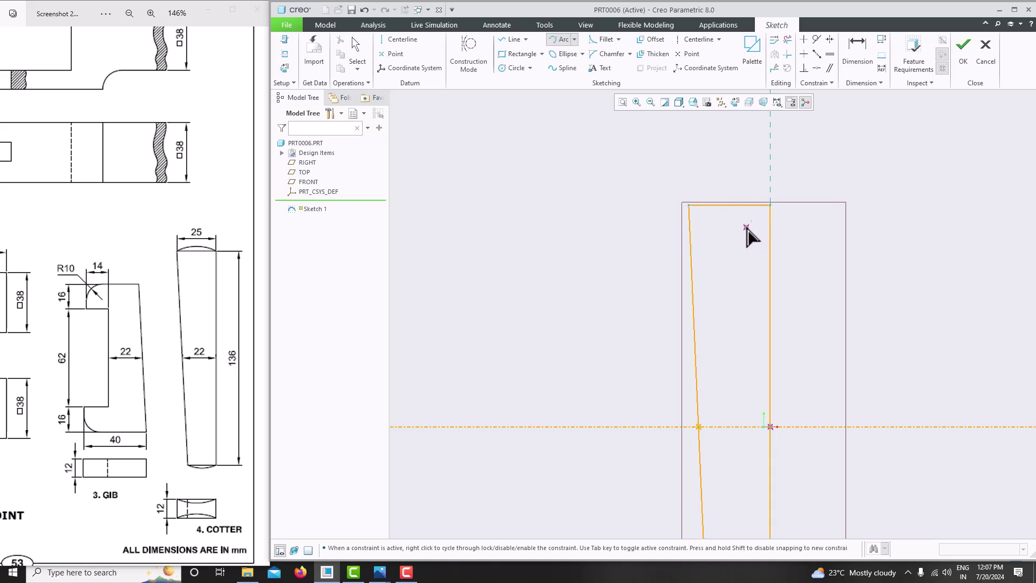
middle_click(732, 293)
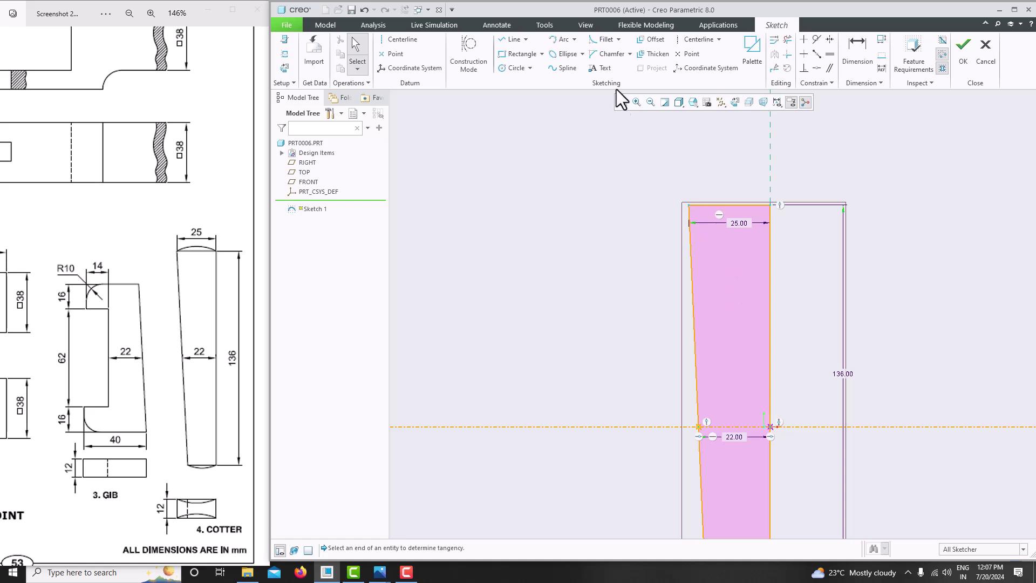
- Draw a 3-point arc of about 26 mm radius between the top edge's two corners, bulging upward
click(561, 40)
click(769, 205)
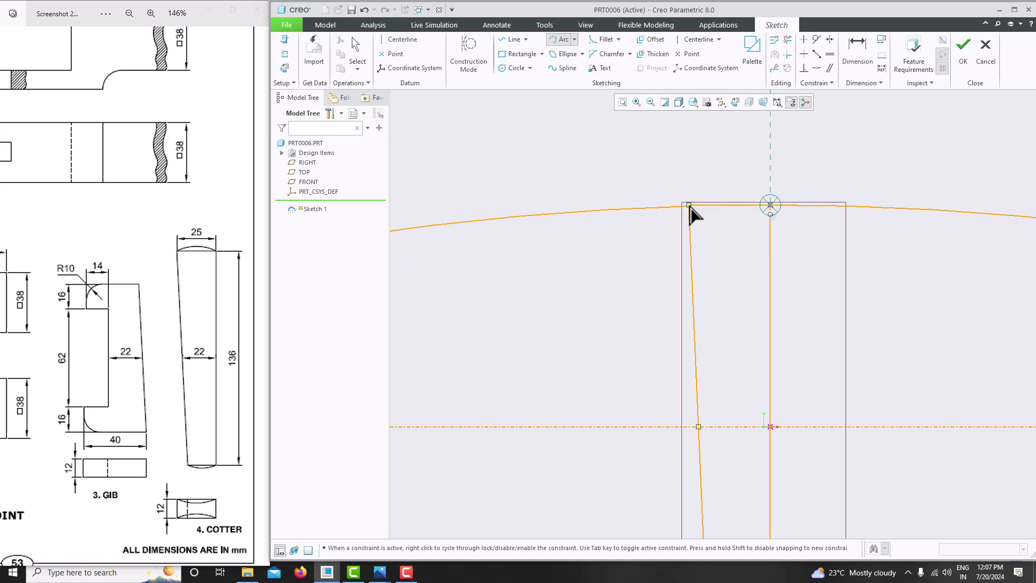
scroll(690, 204, down, 2)
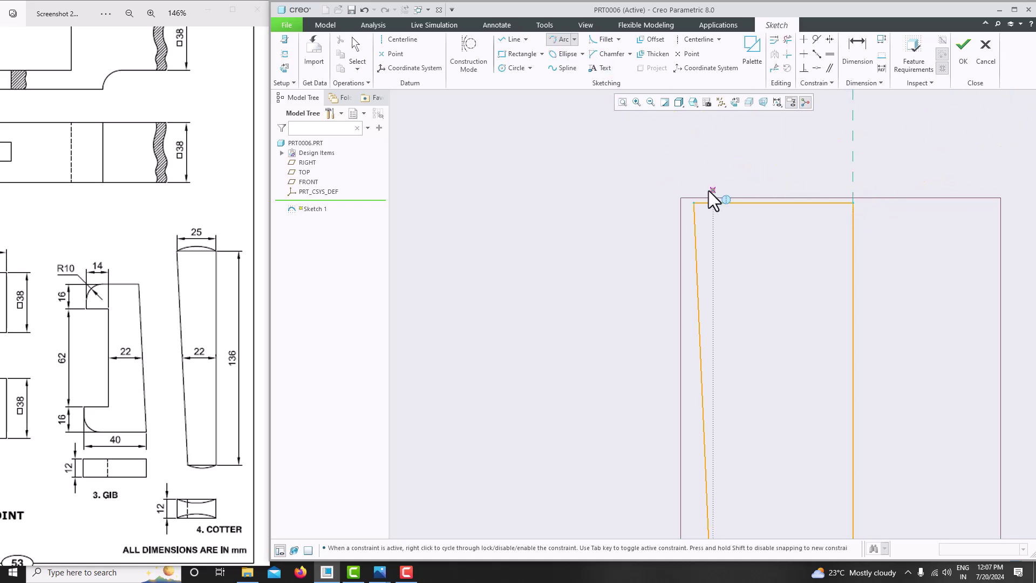
click(853, 203)
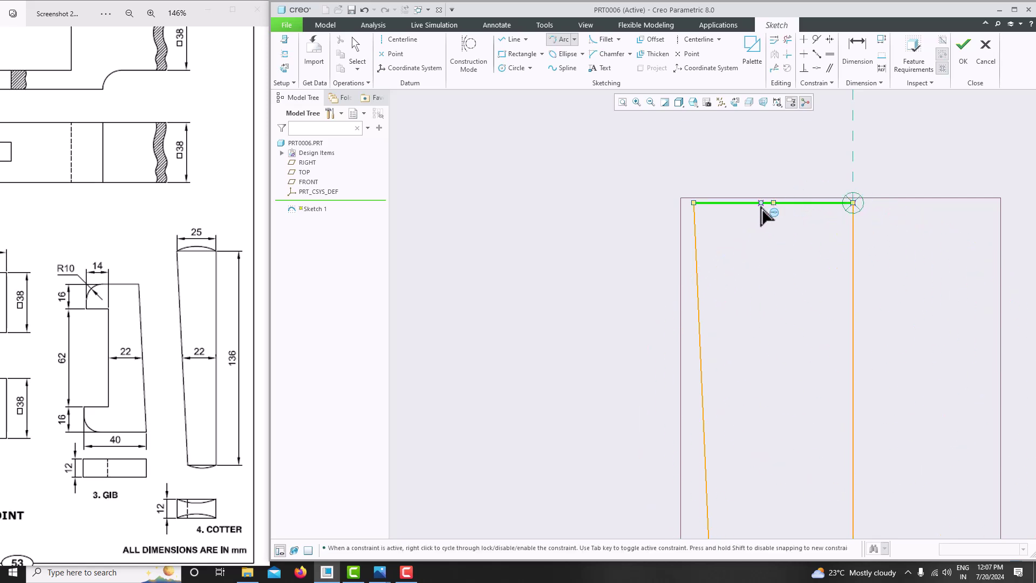
click(700, 210)
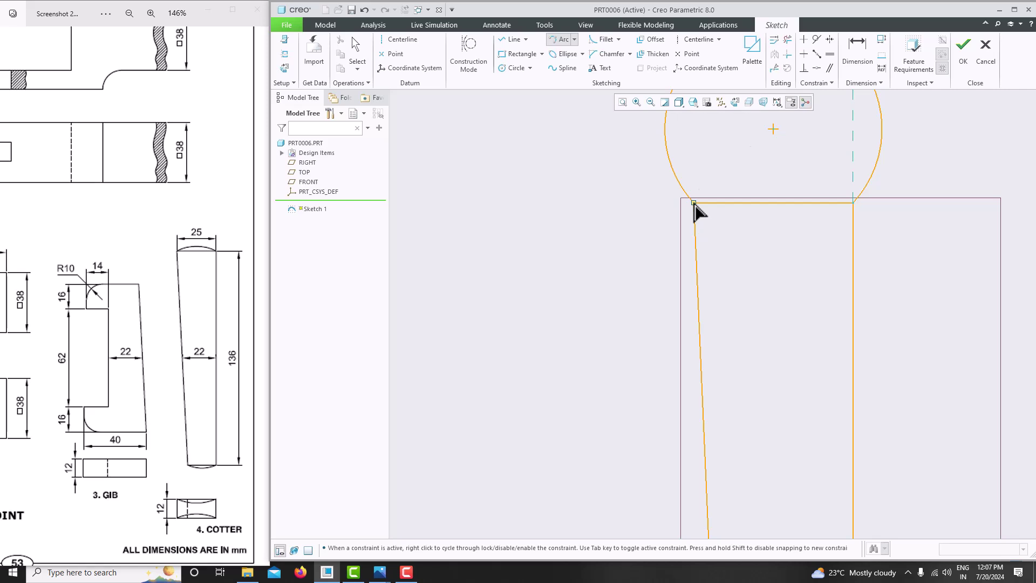
click(720, 193)
- Draw a 3-point arc between the bottom edge's two corners, bulging downward
scroll(666, 178, up, 3)
scroll(676, 282, up, 6)
scroll(686, 378, down, 8)
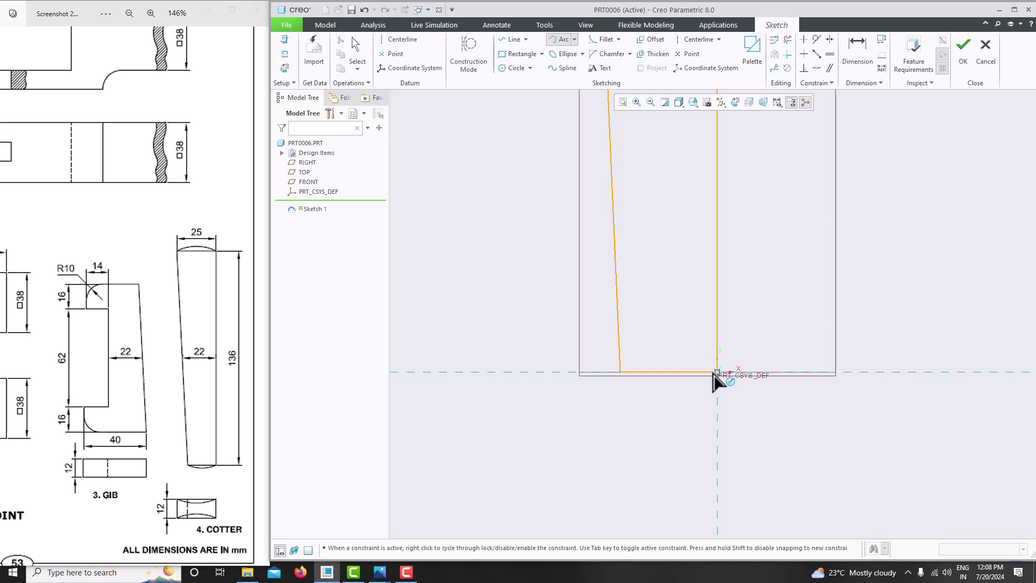
click(633, 379)
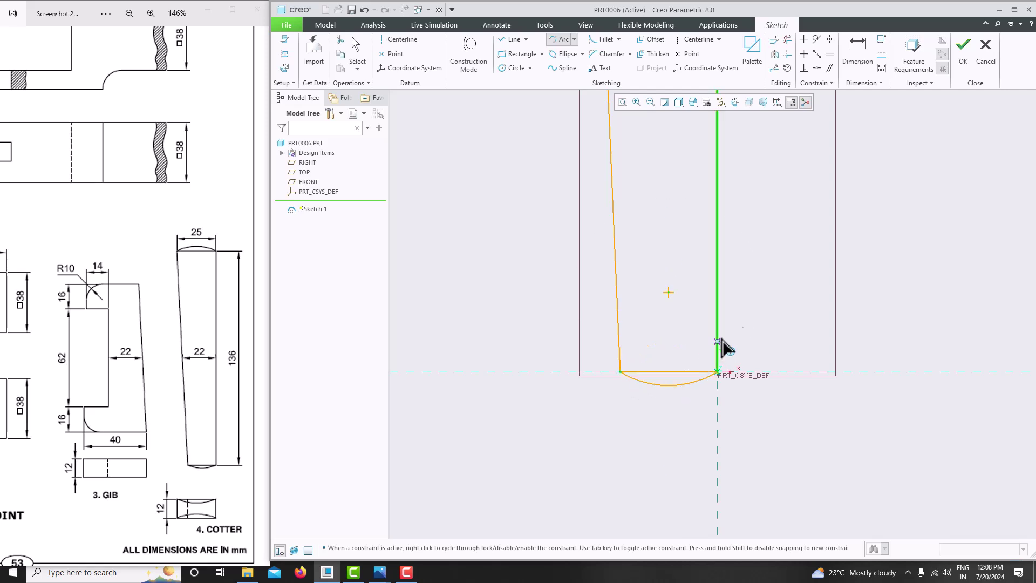
middle_click(761, 282)
- Set the bottom arc's radius to 19 mm and the top arc's radius to 25 mm
scroll(760, 281, up, 3)
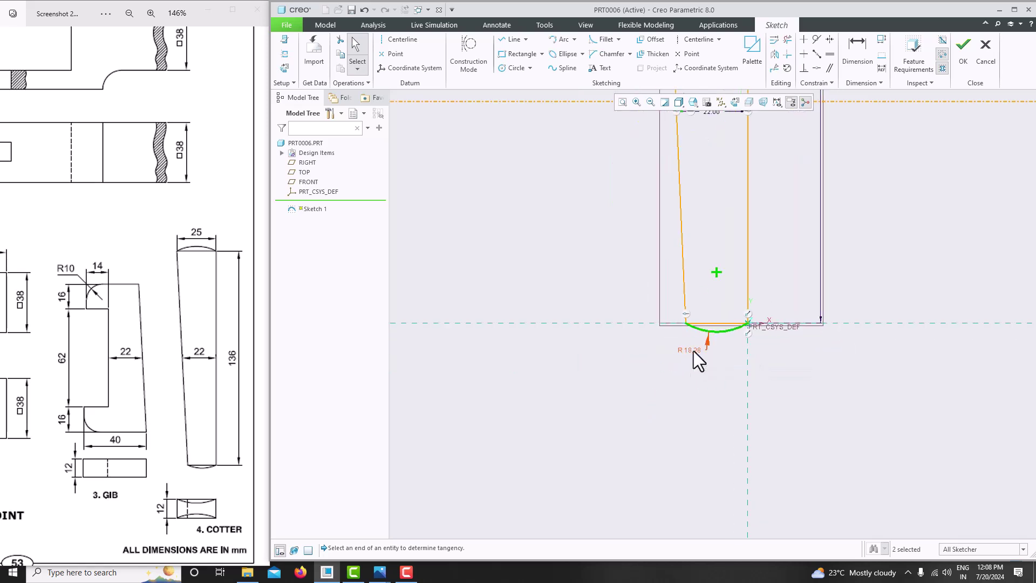
double_click(693, 351)
text(19)
key(Return)
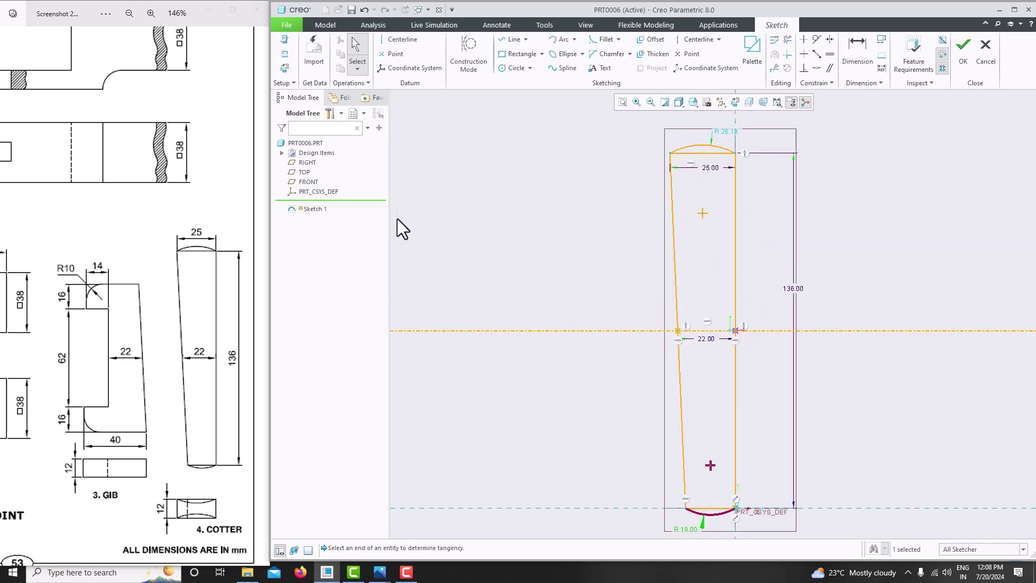
scroll(735, 143, up, 2)
double_click(737, 128)
text(25)
key(Return)
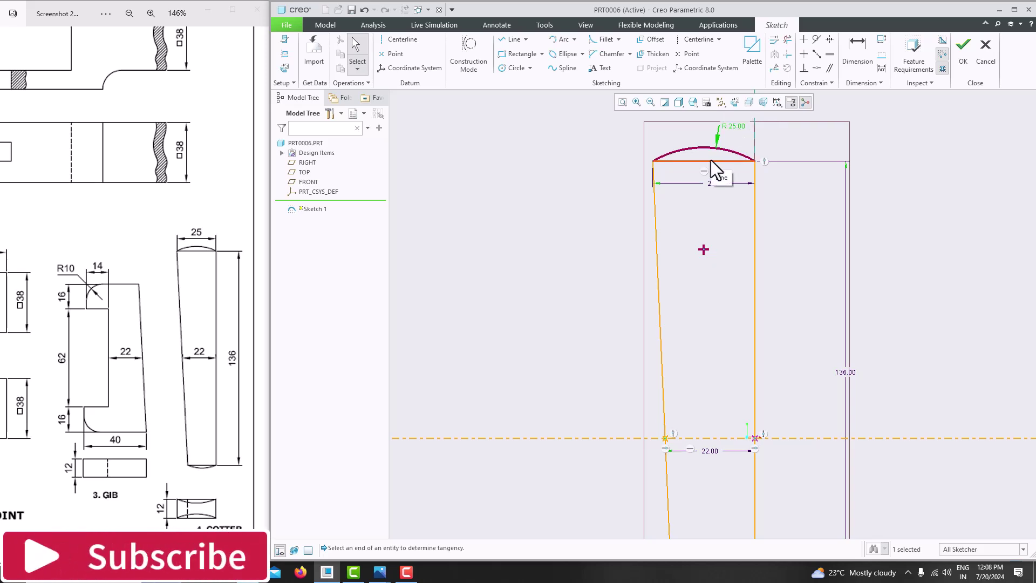
- Remove the straight top and bottom edges with Delete Segment, leaving the arcs as the profile's ends
click(788, 41)
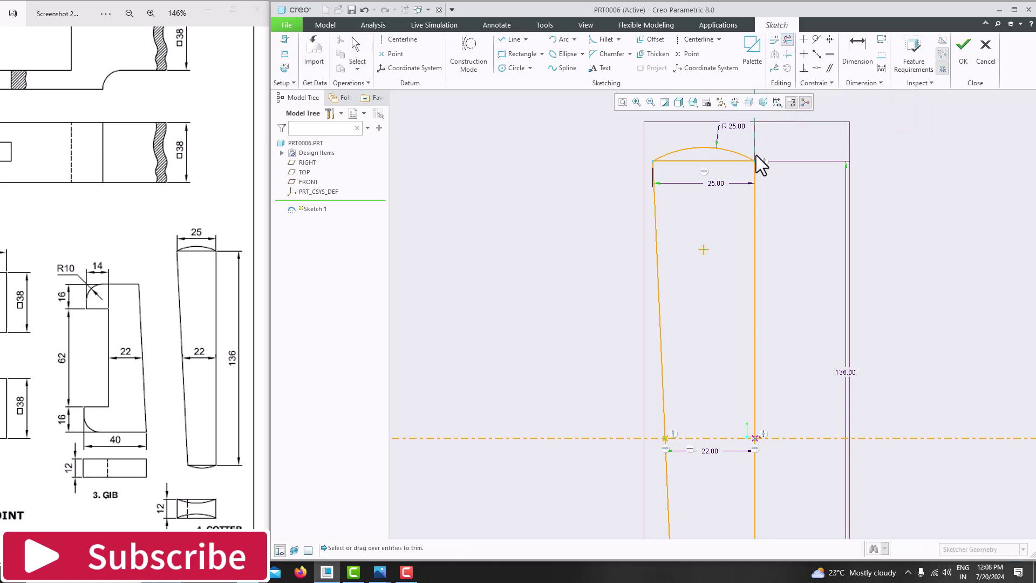
click(735, 162)
scroll(701, 322, down, 3)
scroll(711, 441, up, 2)
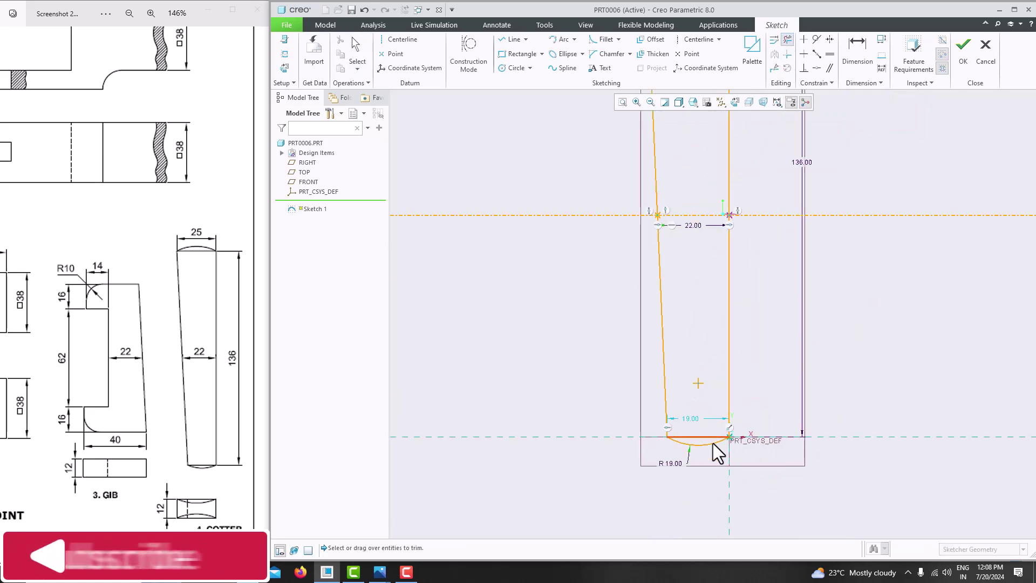
click(711, 436)
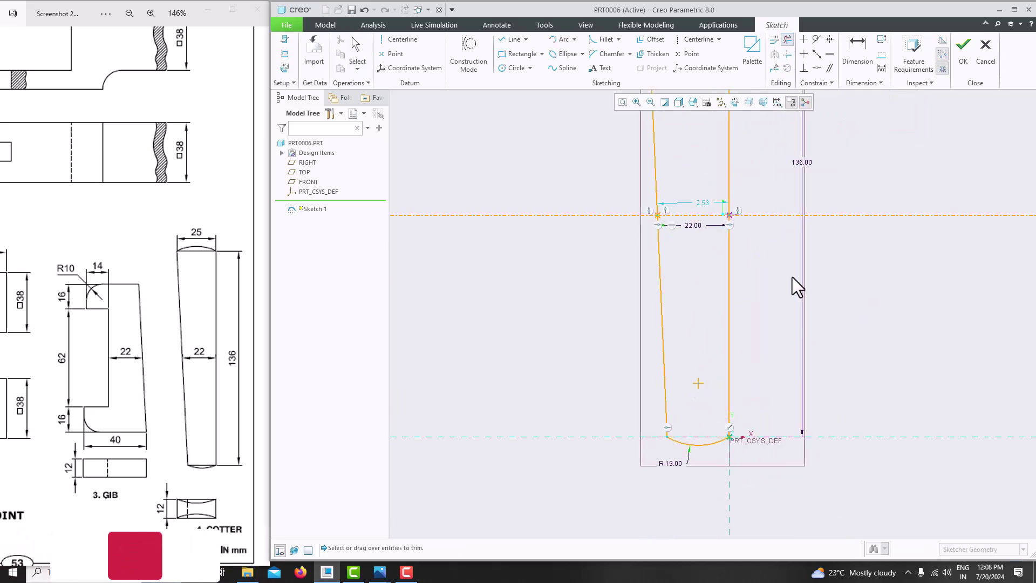
middle_click(785, 247)
- Reposition the angle dimension between the slanted and vertical edges below the centerline, beyond the vertical edge
scroll(776, 255, down, 1)
scroll(725, 220, up, 3)
scroll(679, 244, up, 4)
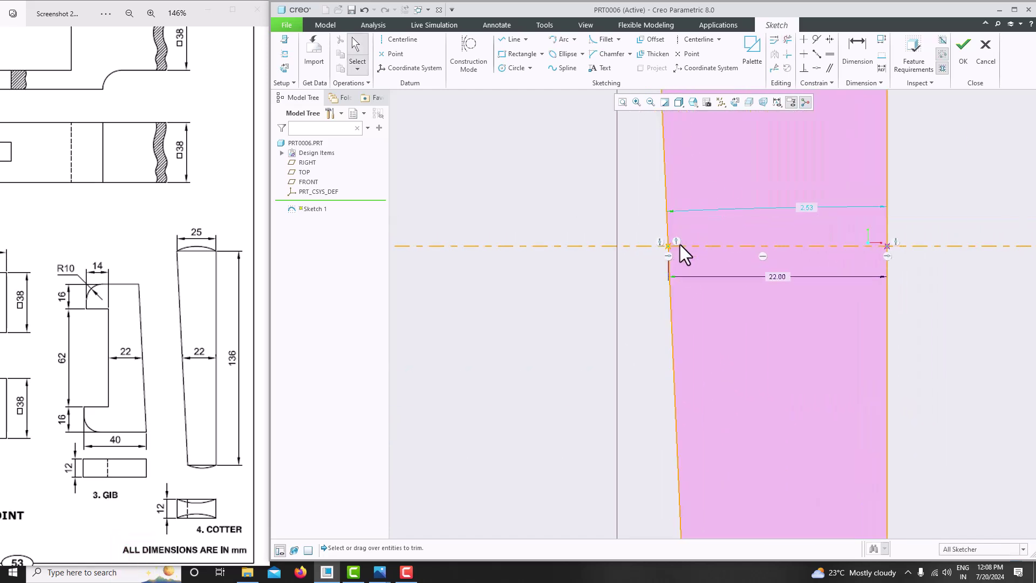
scroll(678, 241, down, 4)
scroll(685, 239, up, 2)
mouse_move(735, 221)
mouse_down()
mouse_move(745, 272)
mouse_move(765, 300)
mouse_up()
scroll(770, 306, up, 2)
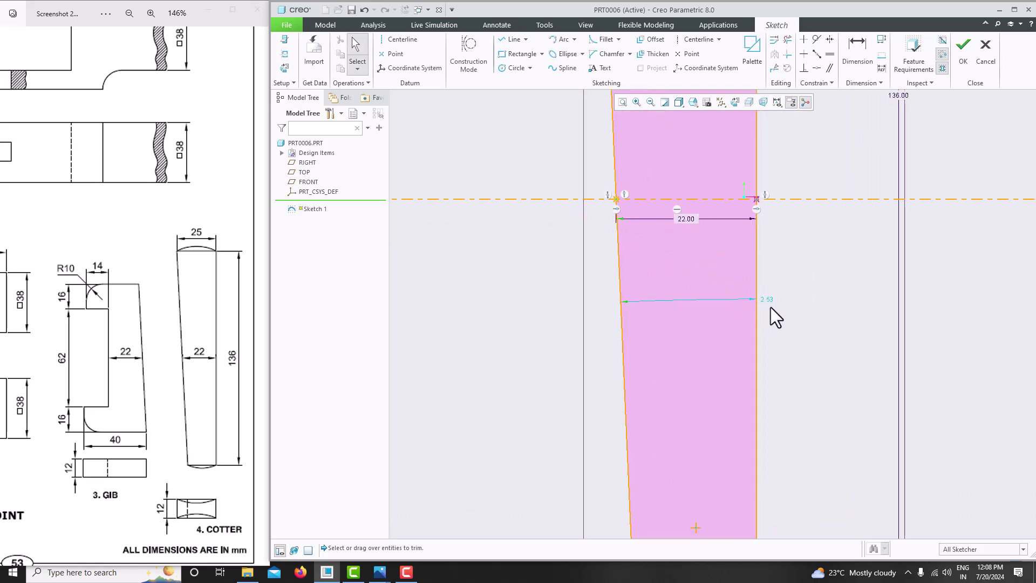
scroll(770, 306, up, 2)
scroll(758, 309, down, 5)
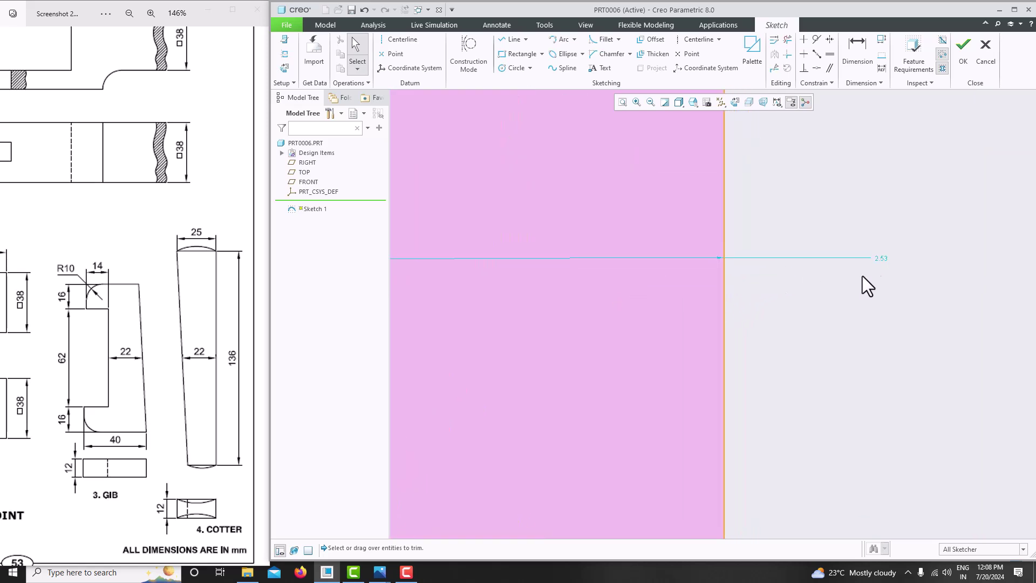
scroll(872, 267, up, 5)
scroll(866, 222, up, 3)
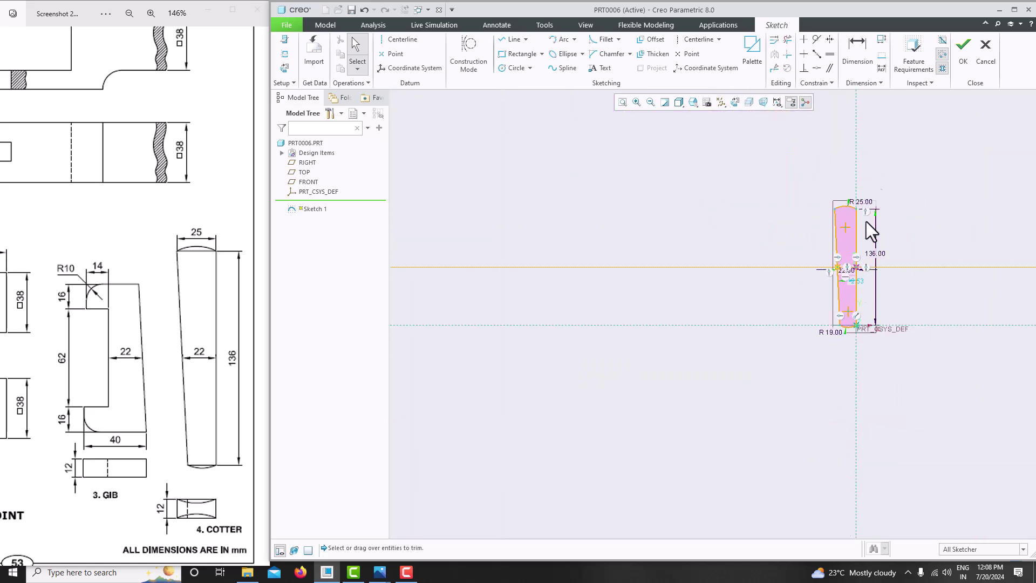
scroll(840, 218, down, 3)
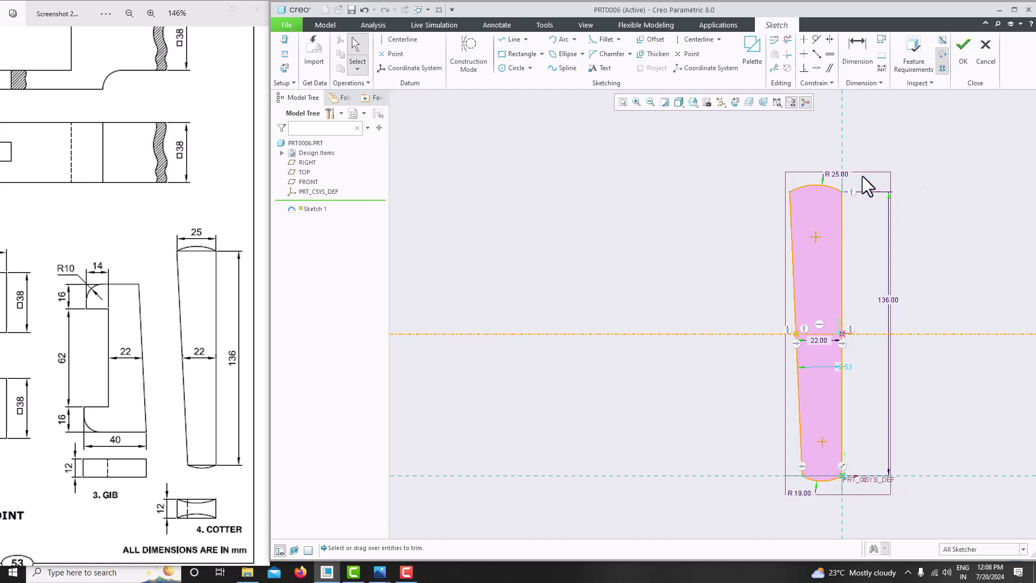
- Finish the cotter sketch and extrude it symmetrically about the sketch plane to a total depth of 12 mm
click(960, 64)
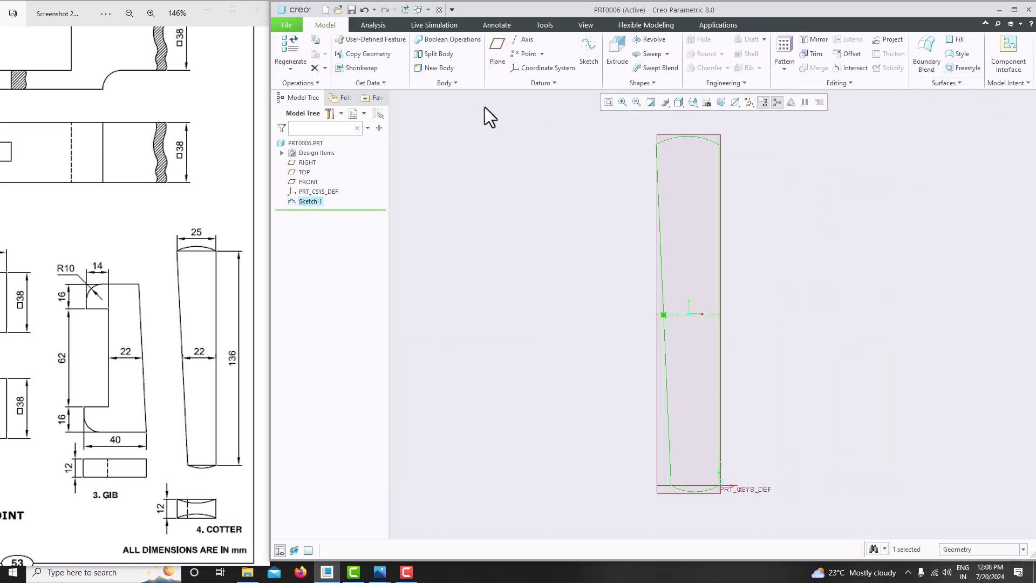
click(621, 48)
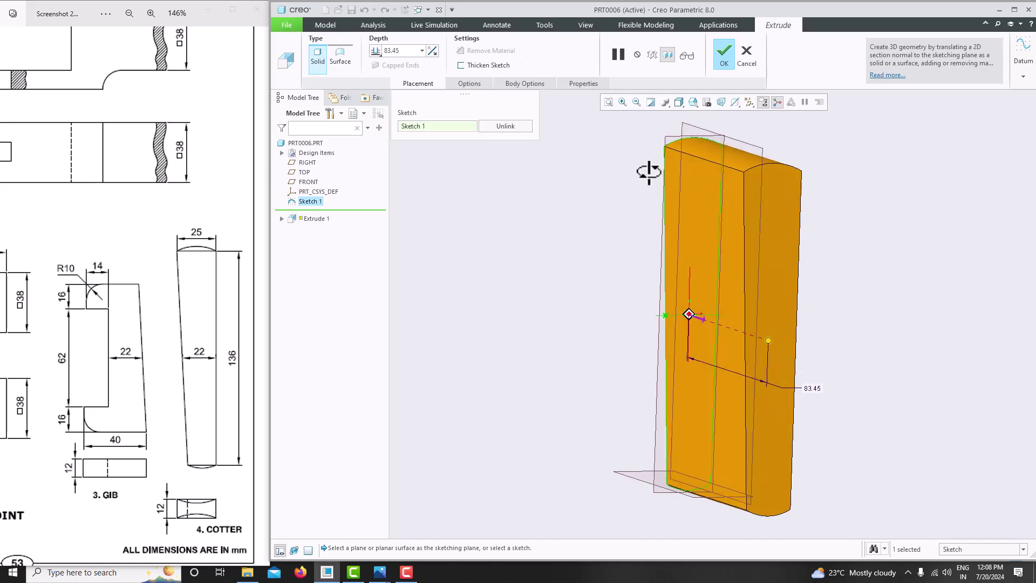
click(376, 50)
click(391, 75)
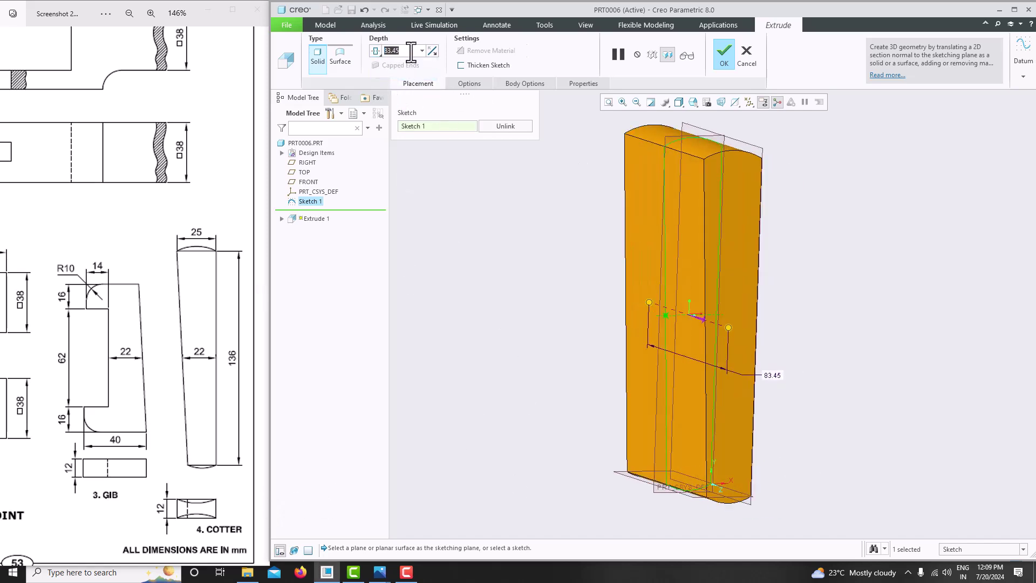
text(12)
key(Return)
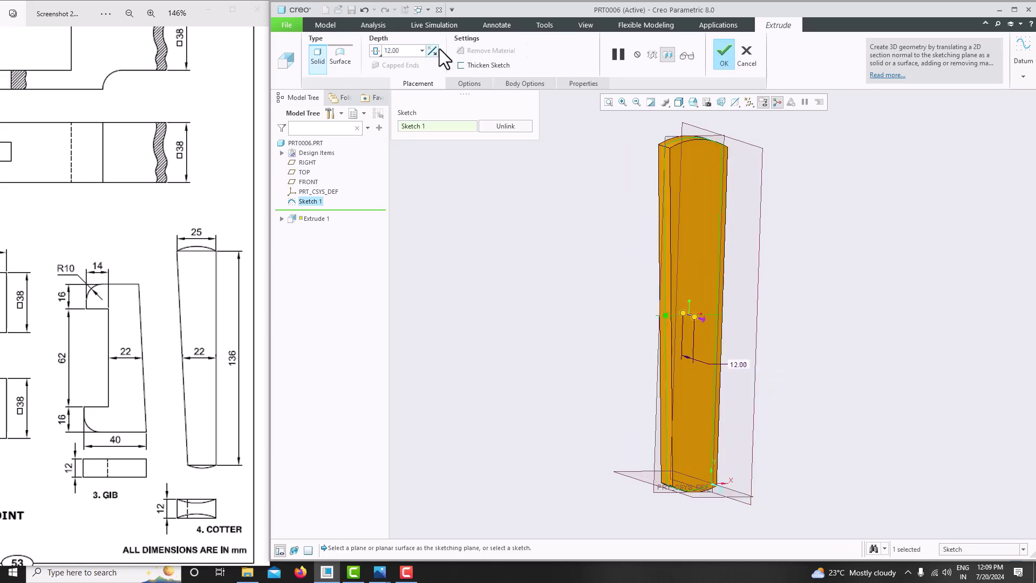
click(723, 53)
- Start a Round on the front and back arc edges of the cotter's wide top end with radius 6 mm
middle_drag(712, 199, 690, 214)
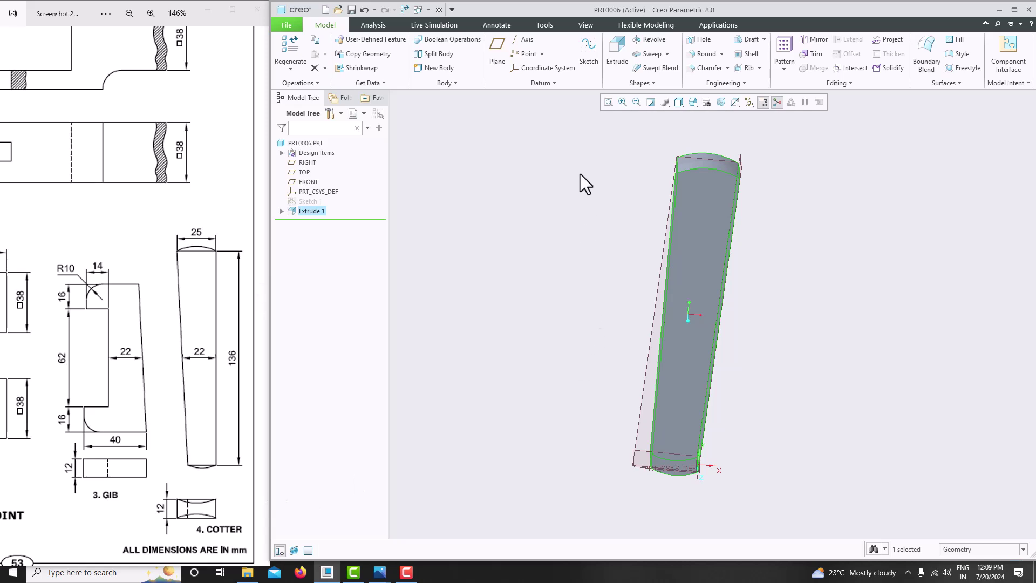
click(701, 54)
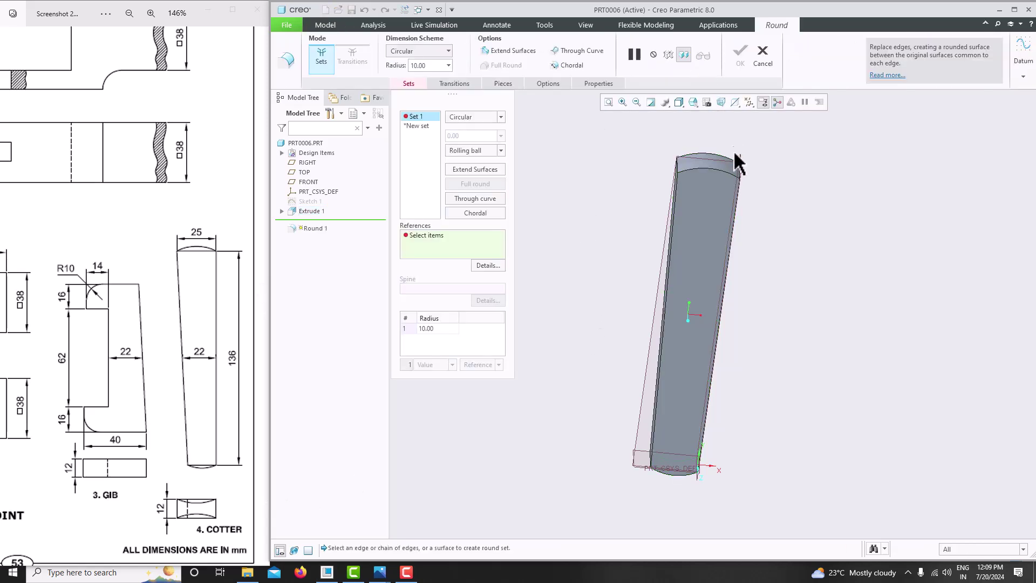
click(723, 180)
middle_drag(721, 167, 757, 186)
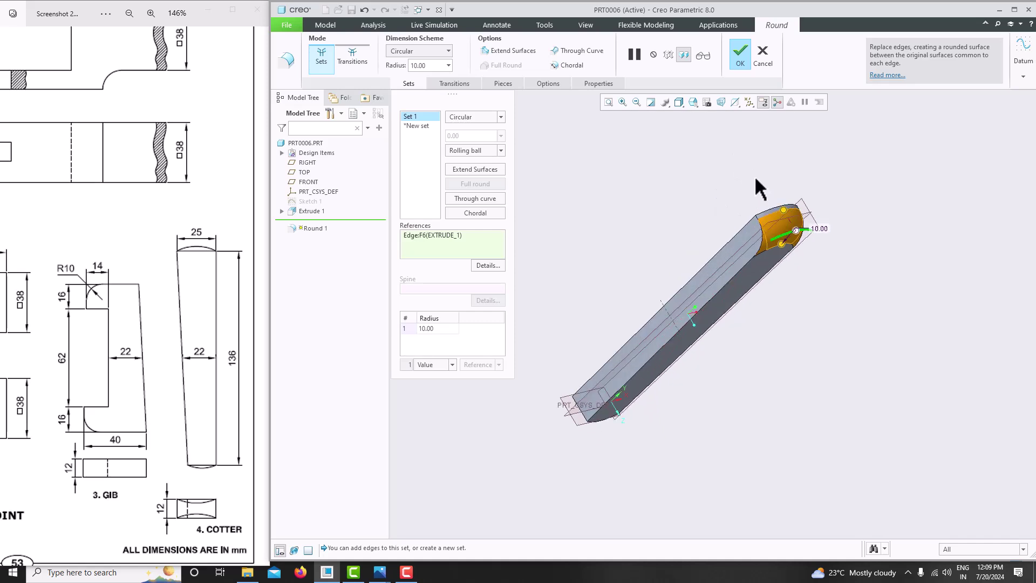
scroll(777, 204, down, 5)
ctrl+click(788, 212)
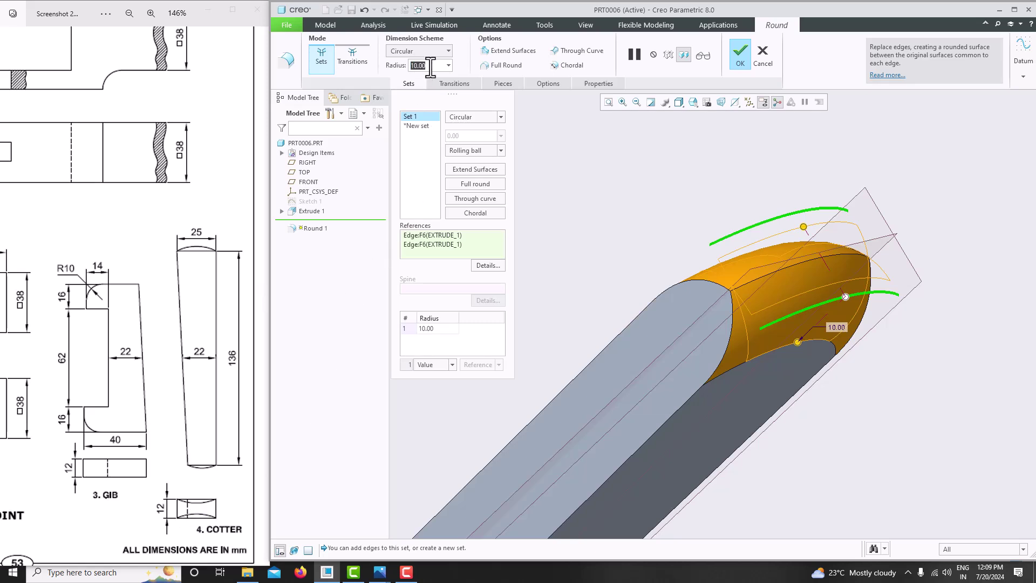
text(6)
key(Return)
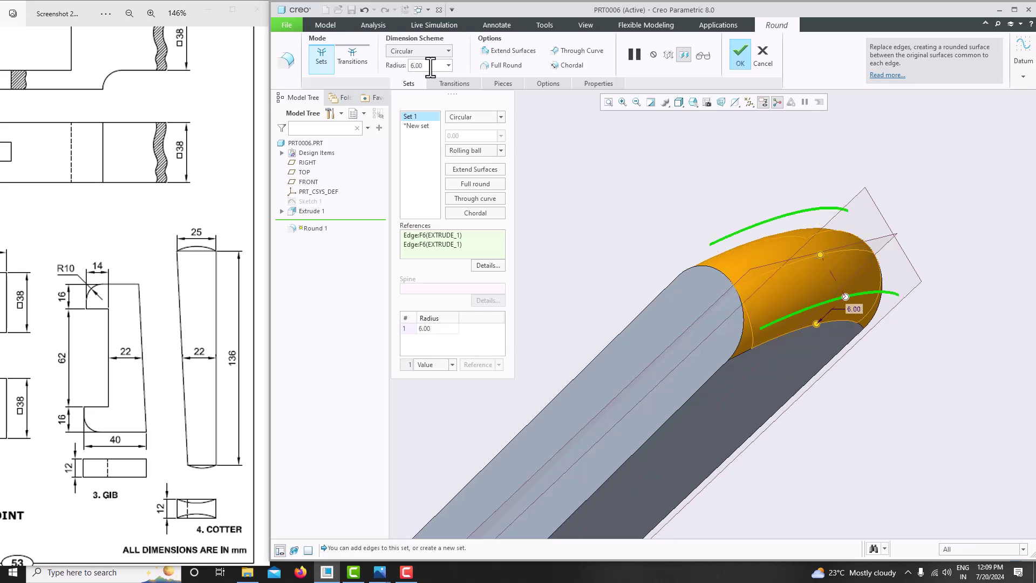
- Set the radius of the top-end round to 4 mm
scroll(548, 121, down, 3)
middle_drag(699, 195, 586, 164)
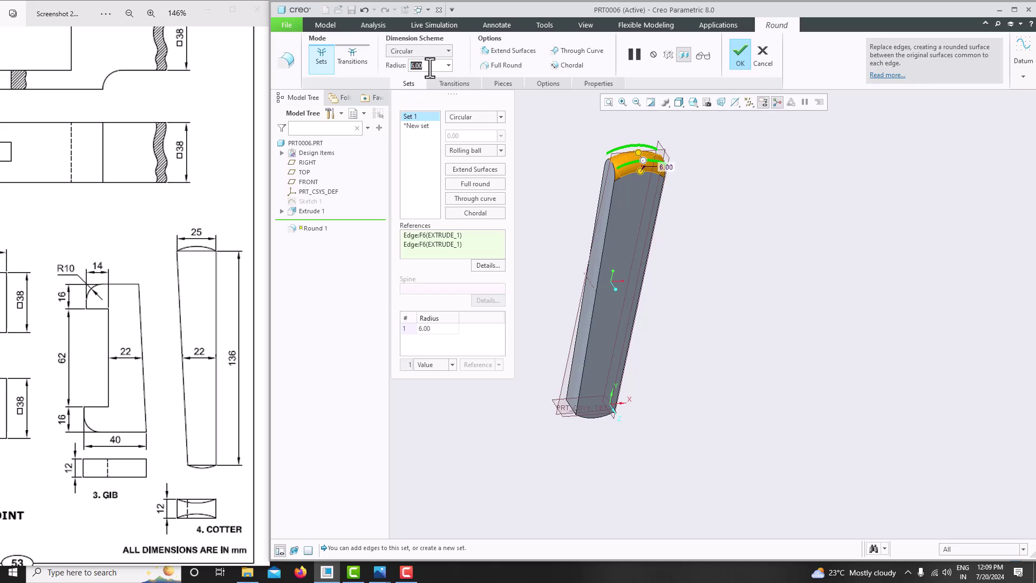
text(4)
key(Return)
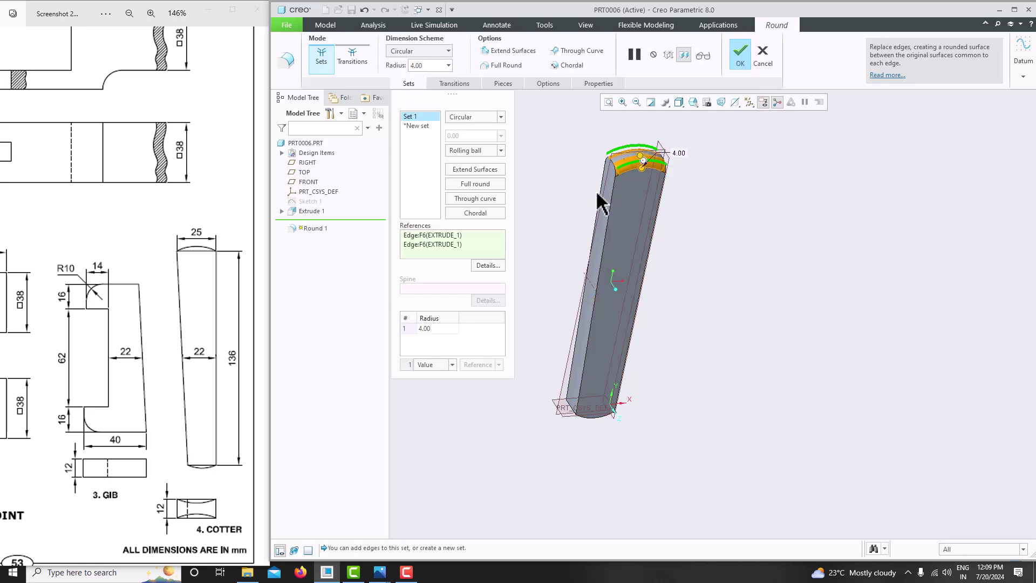
- Add the two arc edges of the cotter's narrow bottom end to the same round set and complete the Round
scroll(609, 162, up, 3)
scroll(623, 227, down, 5)
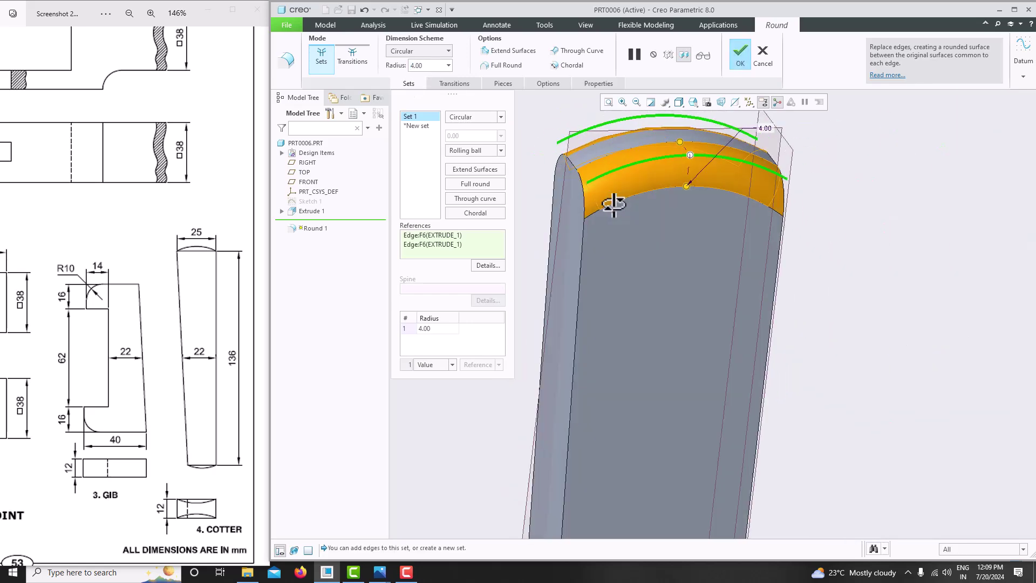
middle_drag(623, 218, 650, 303)
scroll(648, 313, down, 4)
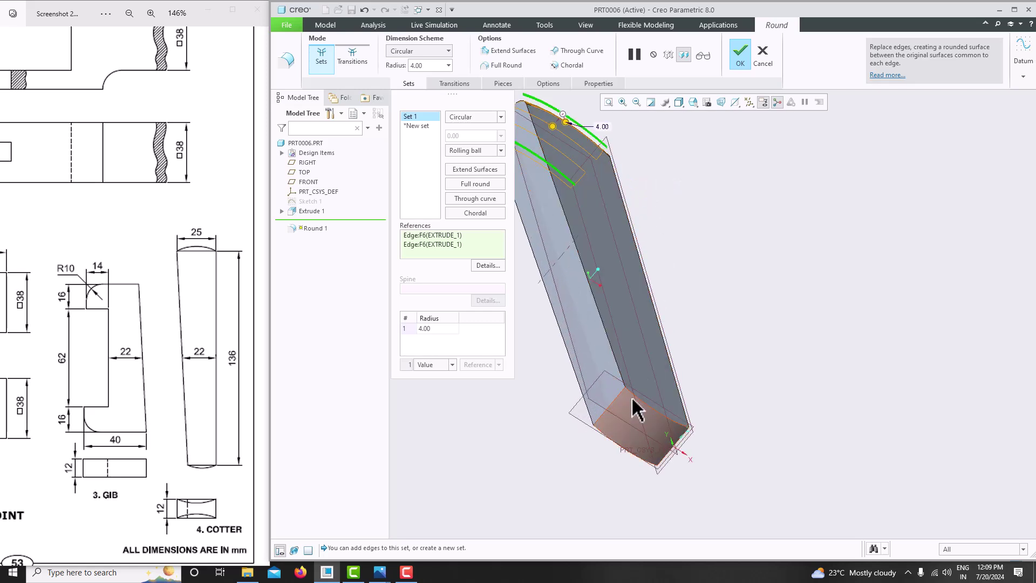
ctrl+click(647, 406)
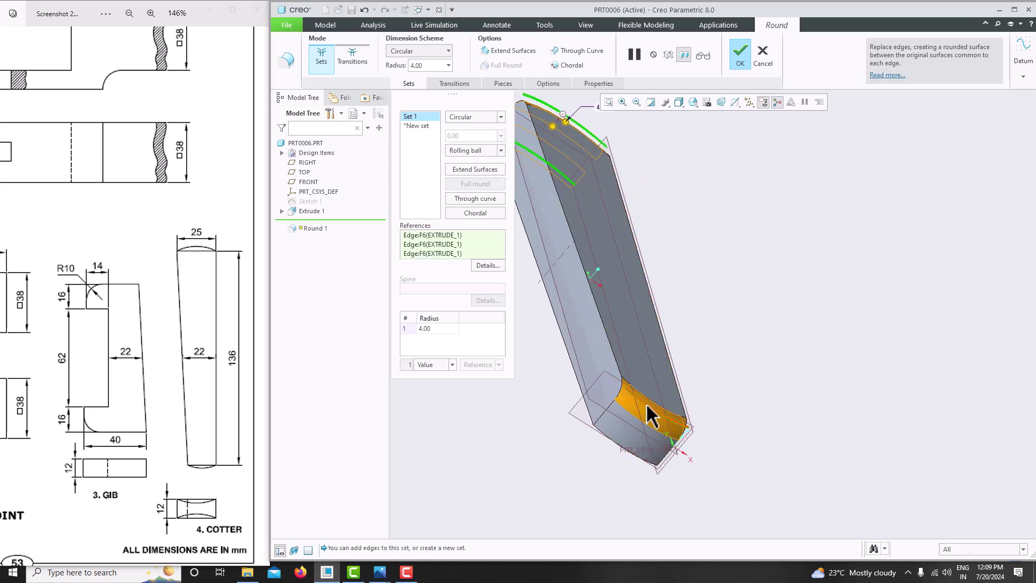
ctrl+click(605, 440)
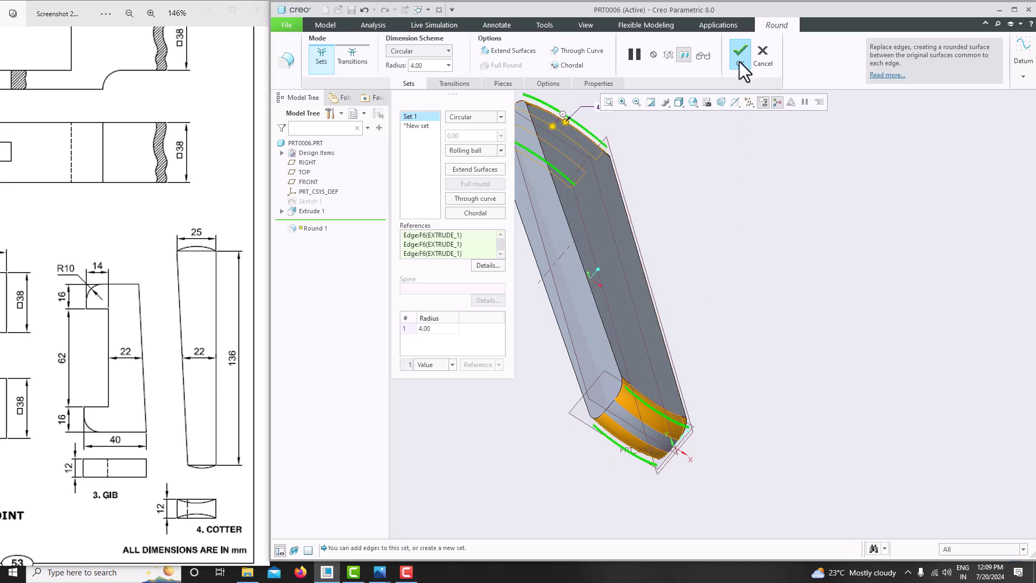
click(739, 63)
- Choose the green appearance as the active color for the cotter
middle_drag(734, 219, 647, 289)
scroll(703, 290, up, 4)
scroll(702, 251, down, 4)
scroll(665, 280, down, 2)
scroll(659, 292, up, 3)
scroll(647, 254, down, 2)
middle_drag(647, 255, 629, 230)
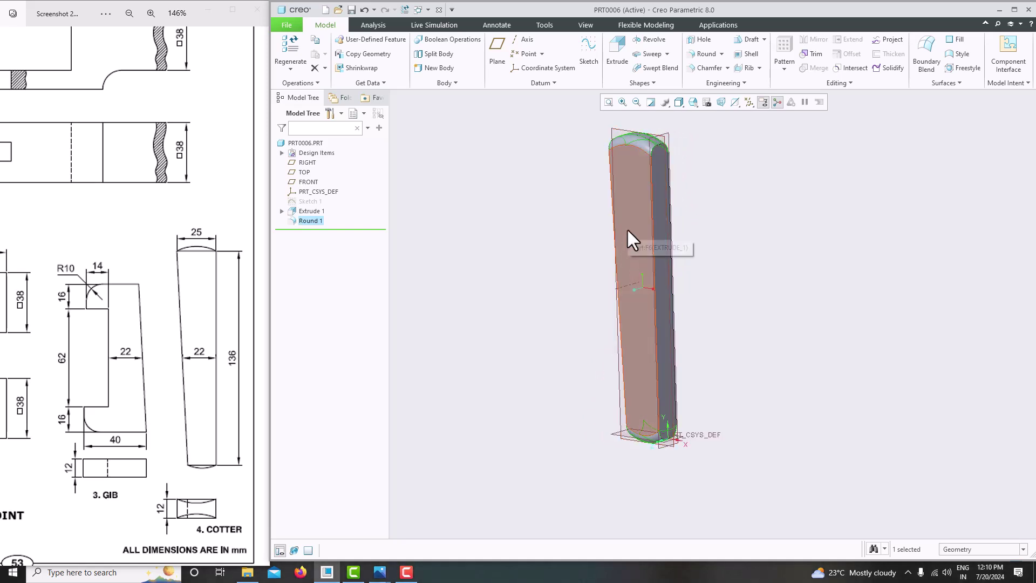
click(594, 26)
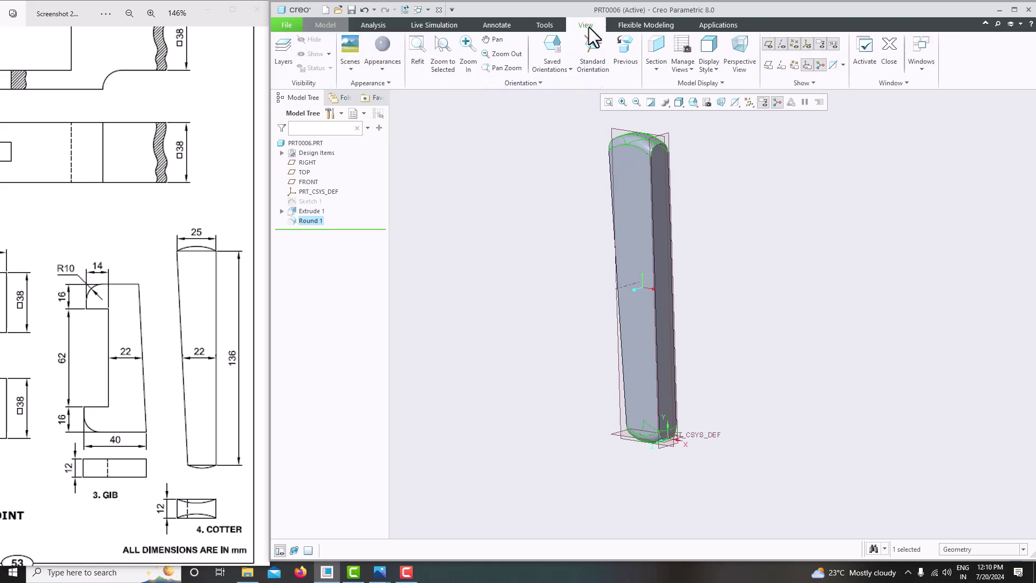
click(375, 54)
click(397, 131)
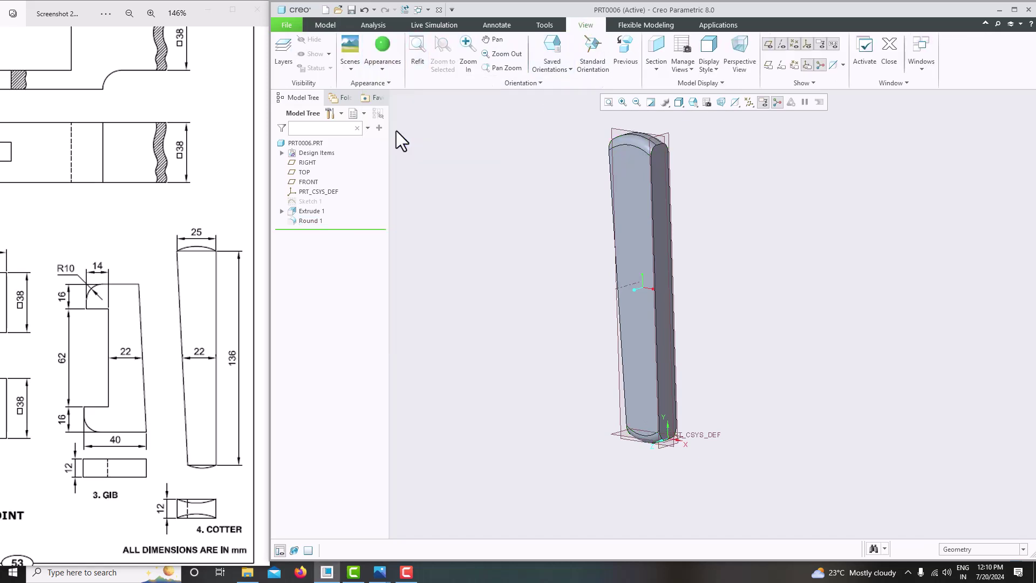
click(659, 218)
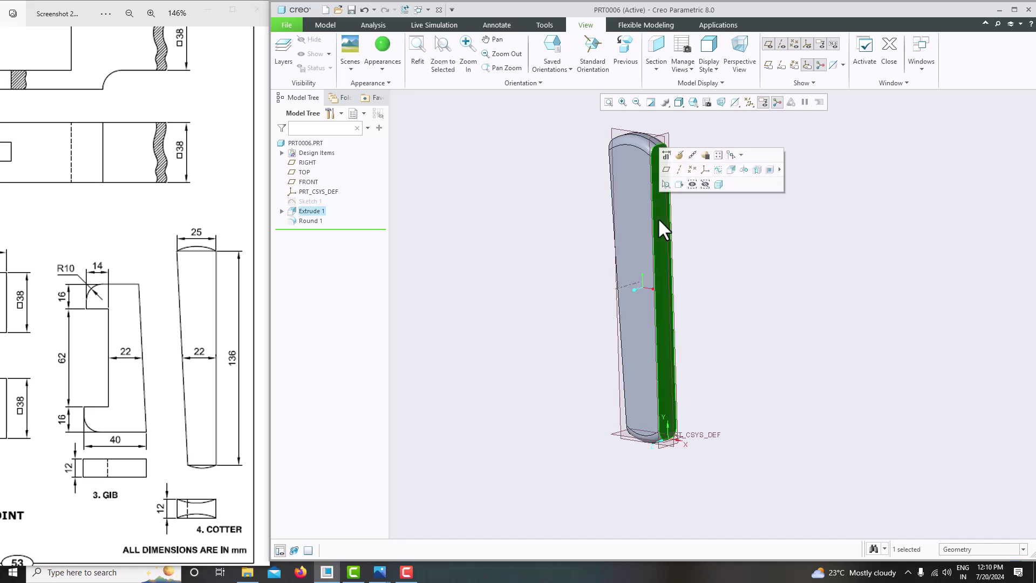
middle_drag(664, 317, 690, 331)
scroll(621, 160, up, 5)
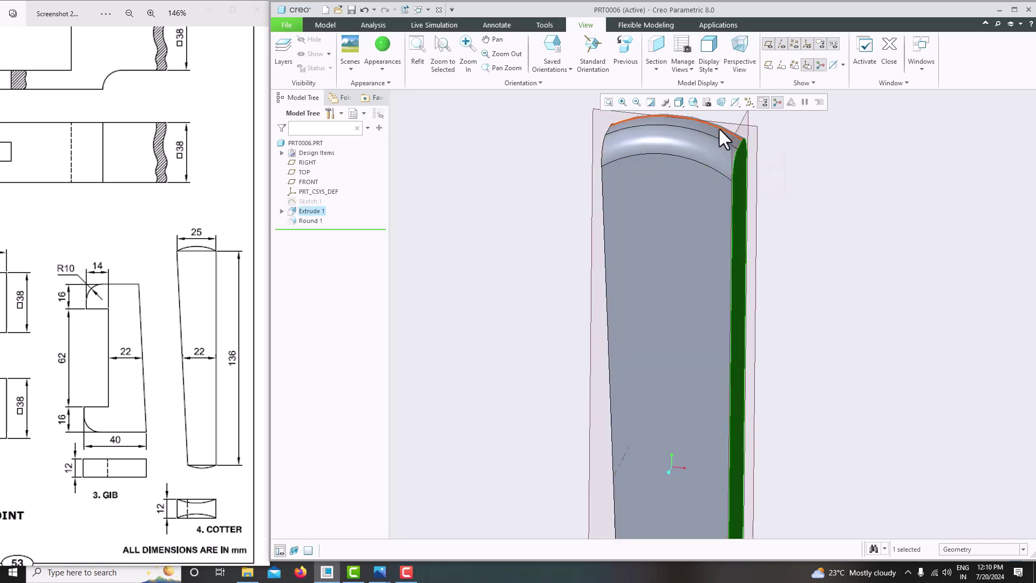
ctrl+click(716, 133)
ctrl+click(705, 143)
scroll(704, 156, down, 3)
middle_drag(703, 174, 688, 200)
click(689, 199)
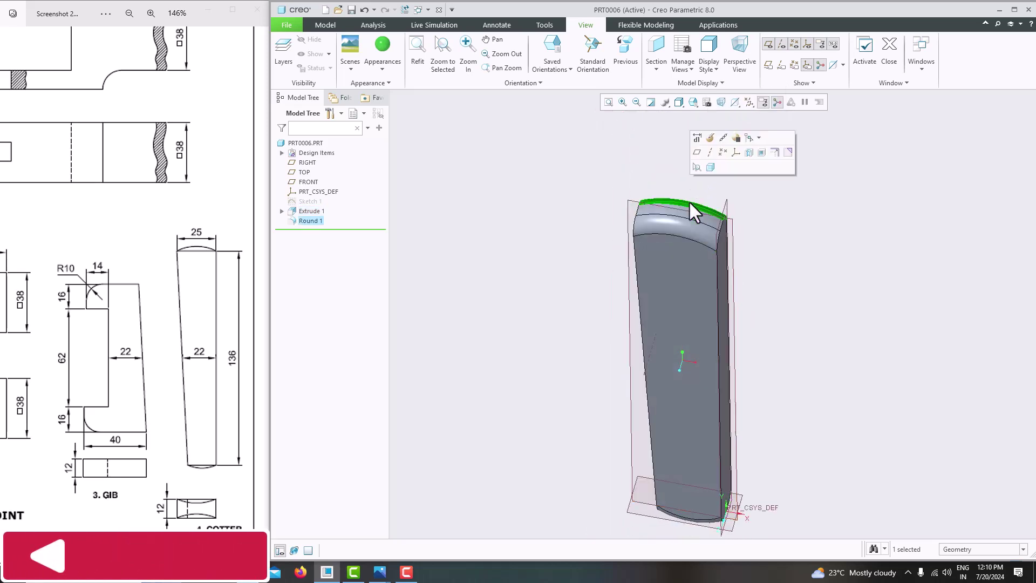
ctrl+click(691, 215)
click(503, 163)
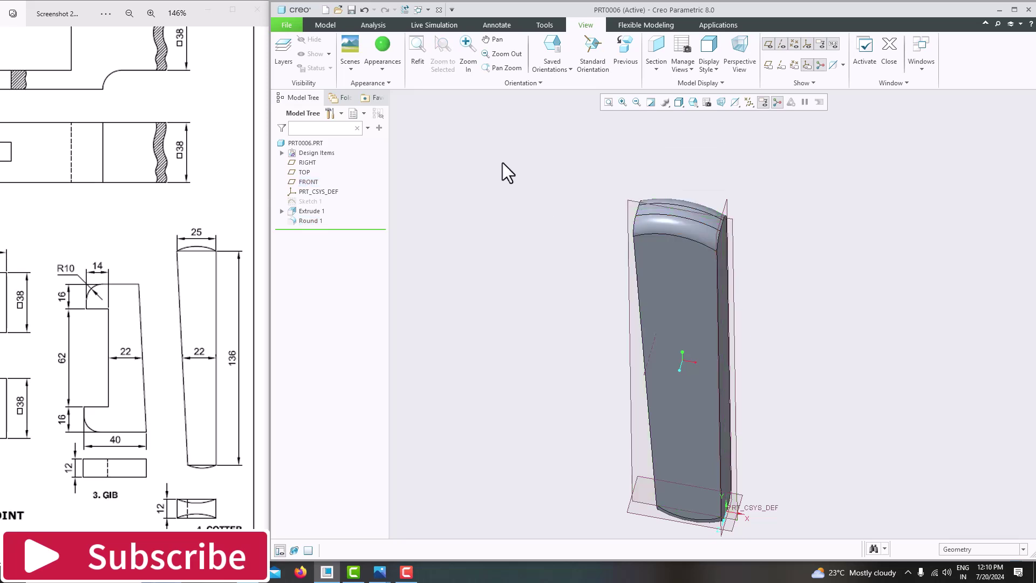
- Apply the green appearance to the three curved surfaces of the top end and the straight vertical side face
click(381, 52)
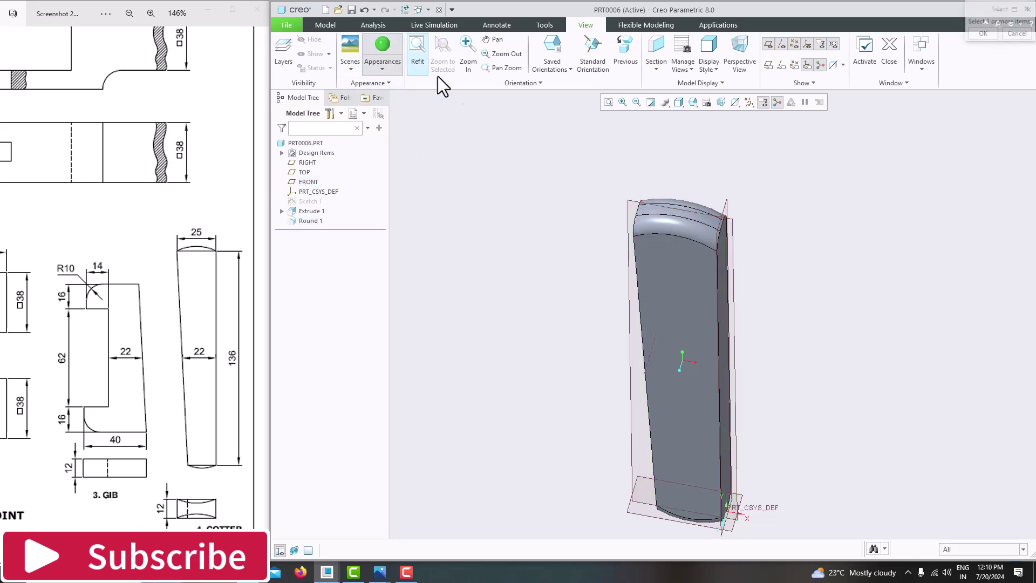
click(696, 208)
ctrl+click(692, 211)
ctrl+click(691, 223)
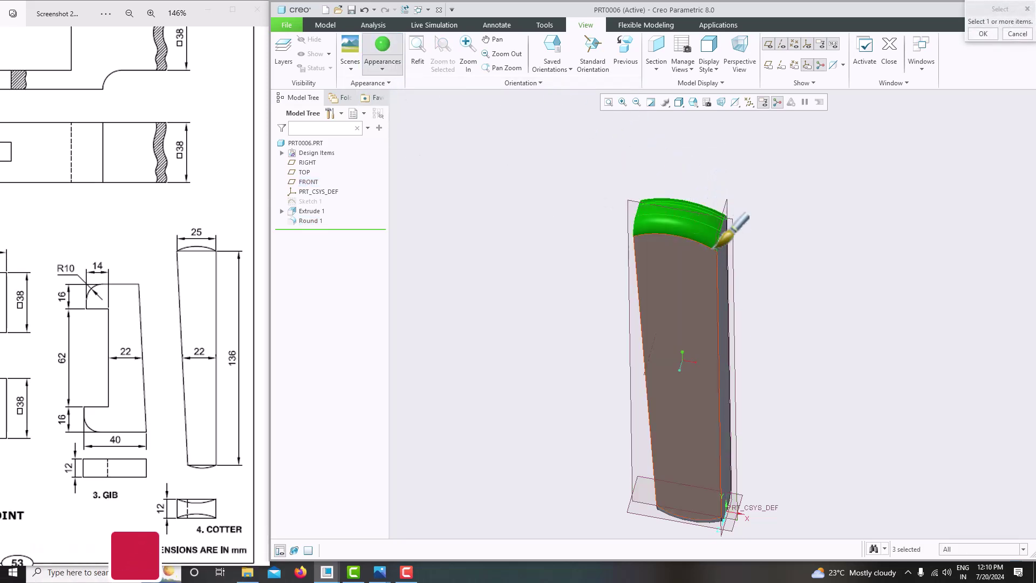
ctrl+click(723, 260)
click(980, 34)
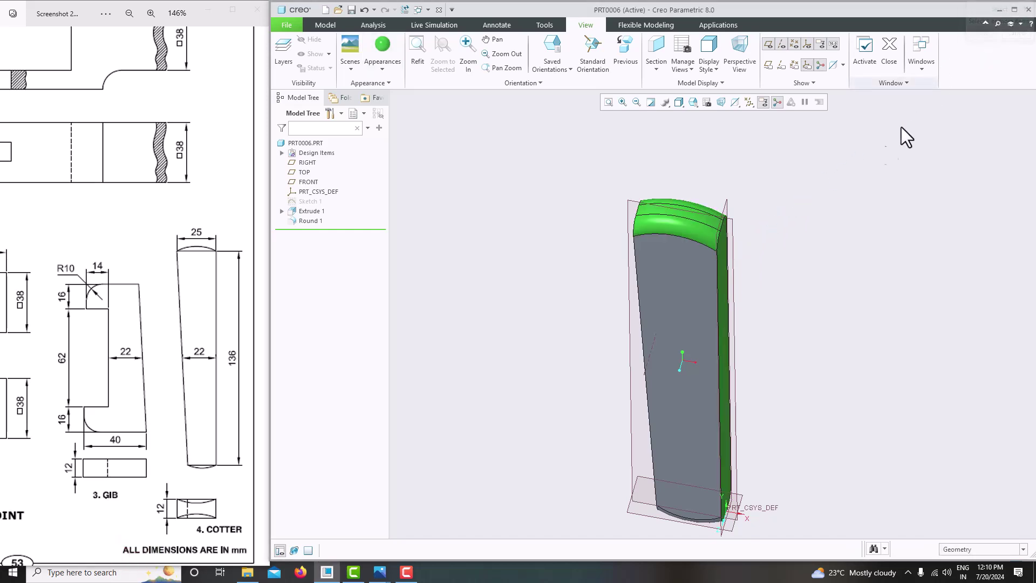
- Examine the cotter's colored surfaces and its rounded bottom end from several angles
middle_drag(831, 186, 786, 173)
scroll(776, 170, up, 4)
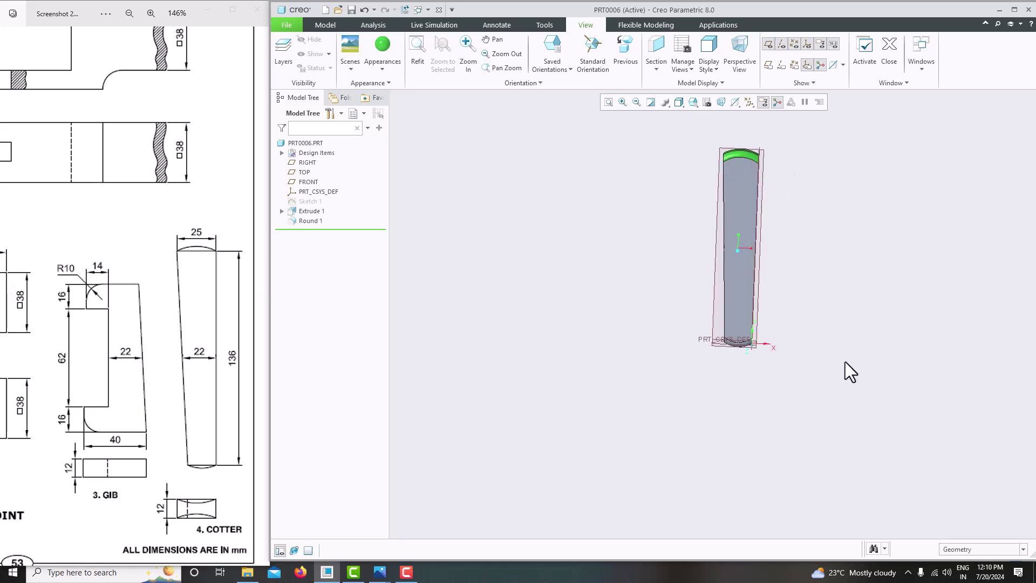
scroll(745, 311, down, 2)
mouse_move(743, 306)
middle_down()
mouse_move(731, 319)
mouse_move(745, 319)
middle_up()
scroll(756, 257, up, 2)
scroll(740, 278, down, 2)
middle_drag(740, 282, 730, 275)
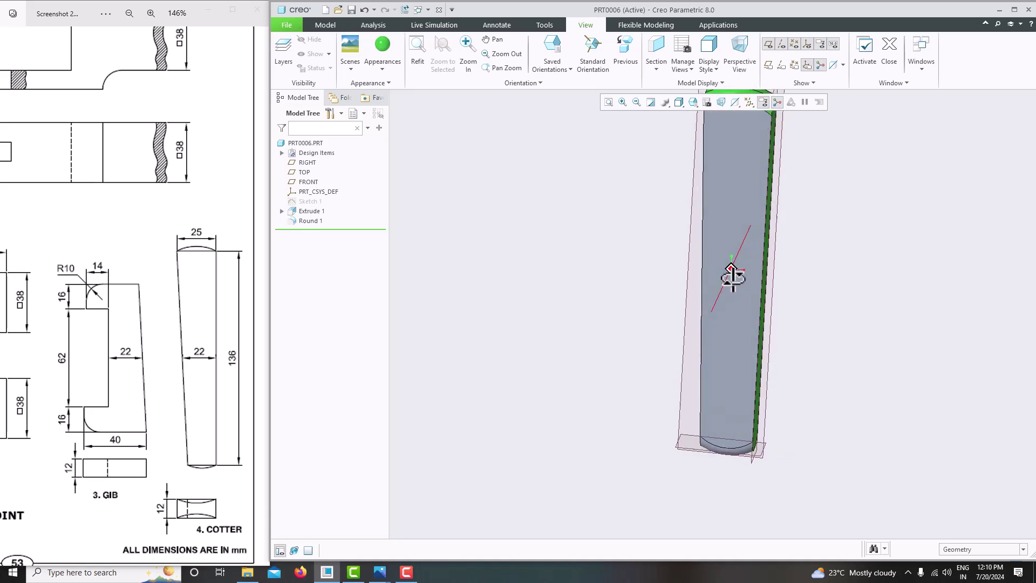
mouse_move(762, 342)
middle_down()
mouse_move(716, 302)
mouse_move(728, 302)
mouse_move(768, 358)
middle_up()
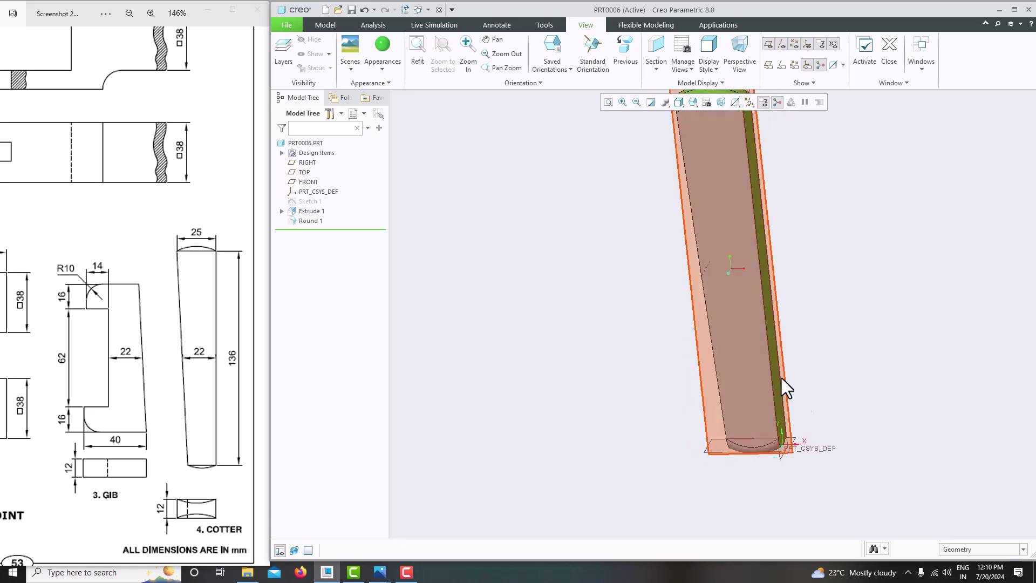
scroll(650, 272, up, 4)
middle_drag(659, 273, 695, 270)
middle_drag(710, 389, 649, 249)
scroll(683, 283, down, 3)
middle_drag(681, 283, 705, 366)
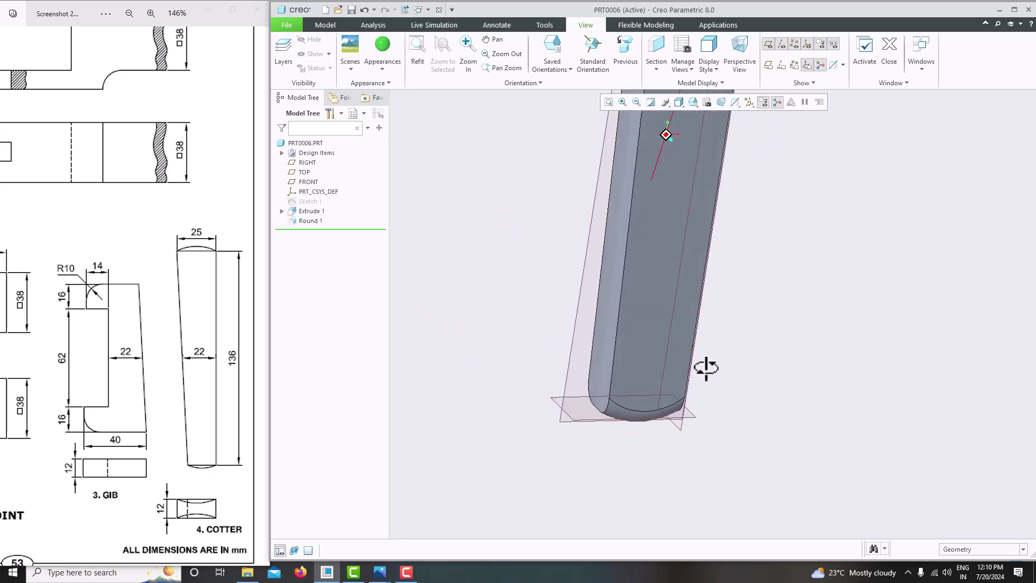
- Create a datum plane offset 136/2 from the TOP datum plane, at the cotter's mid-height
click(586, 422)
scroll(598, 416, down, 3)
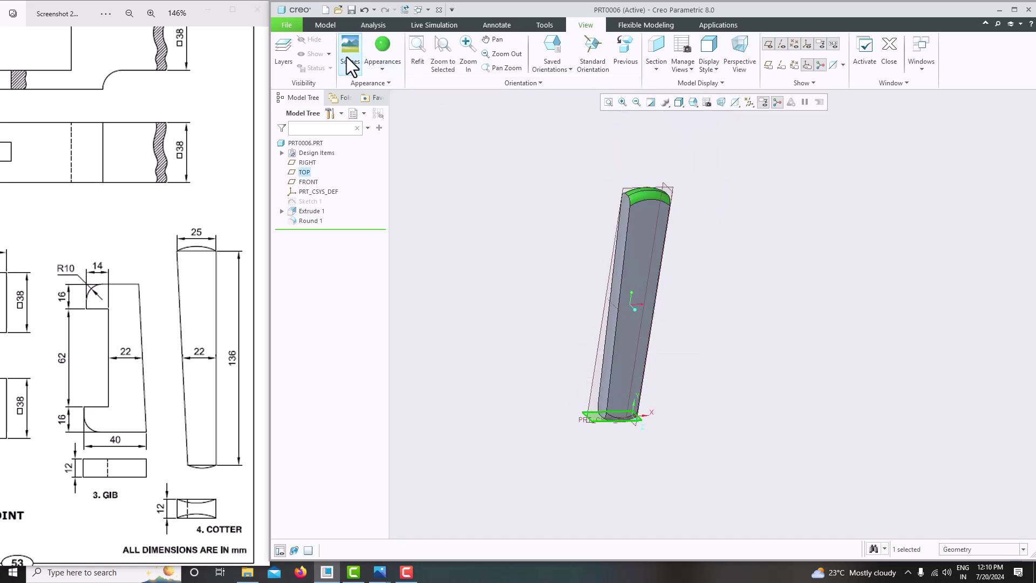
click(360, 27)
click(326, 25)
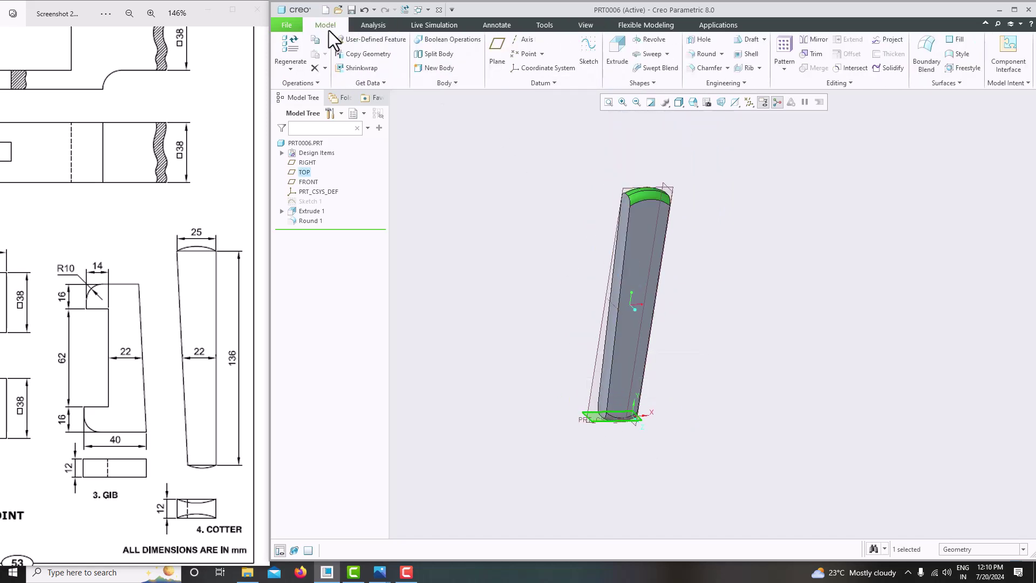
click(492, 56)
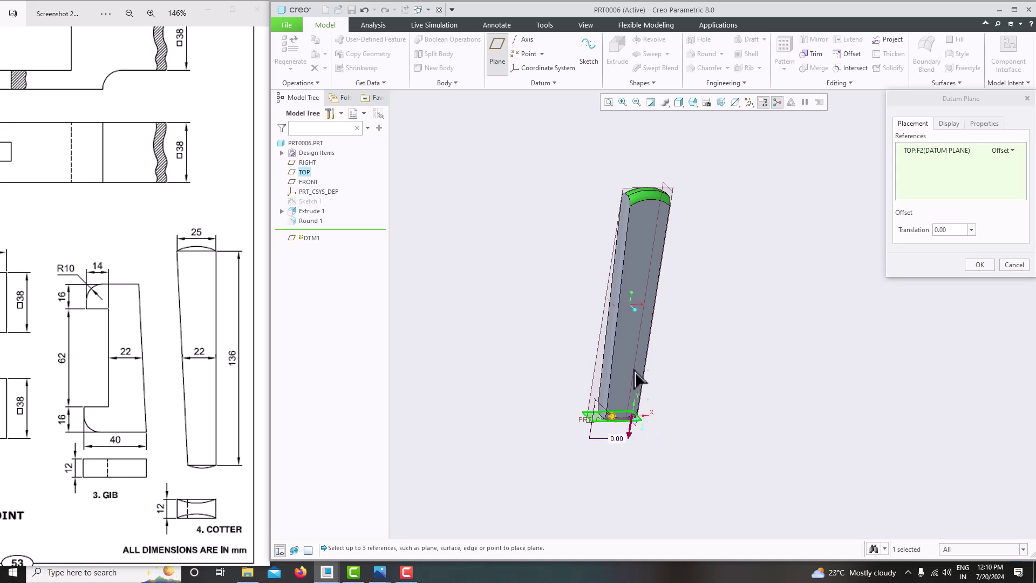
drag(611, 415, 626, 323)
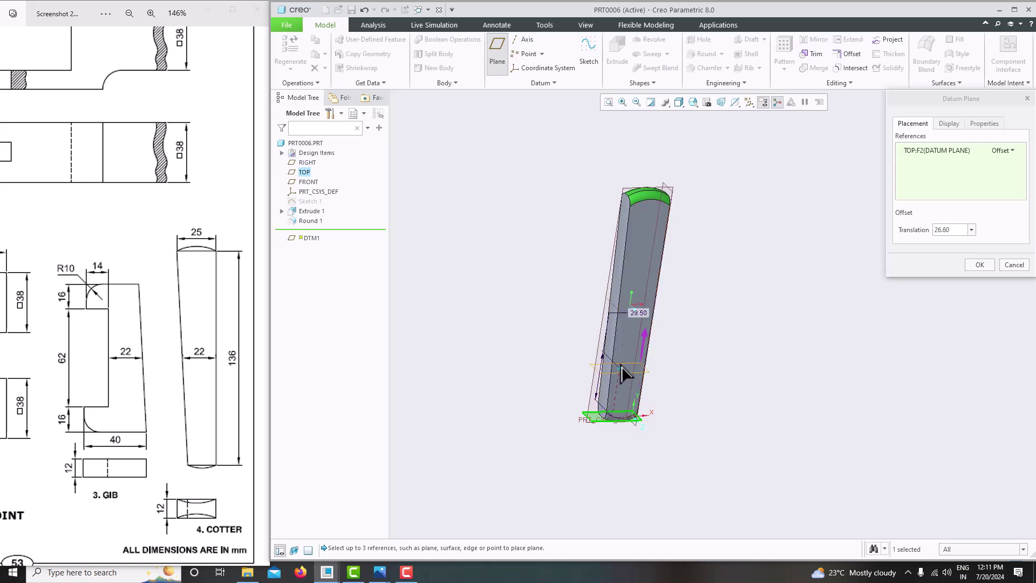
double_click(952, 232)
text(1)
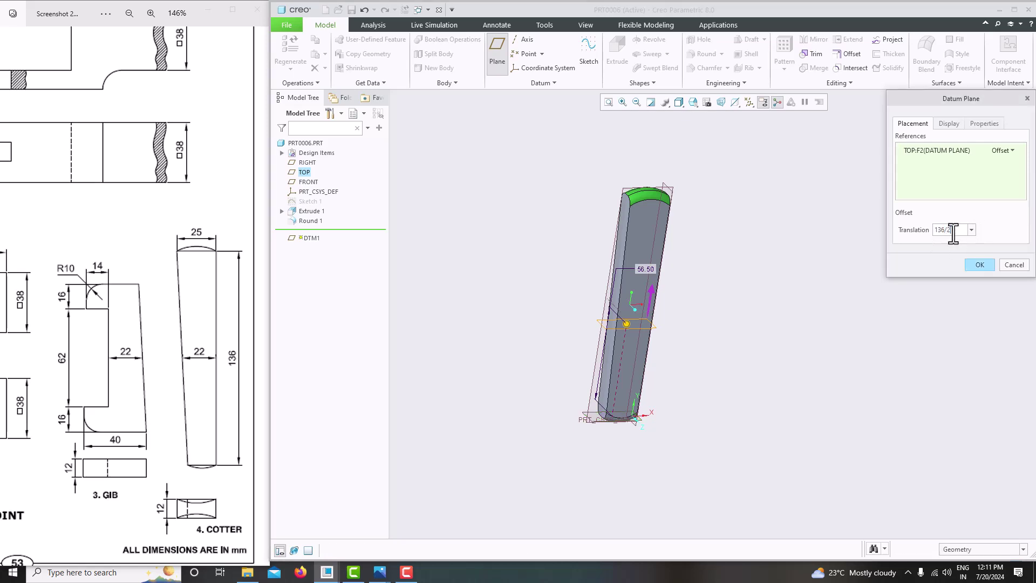
text(36/2)
key(Return)
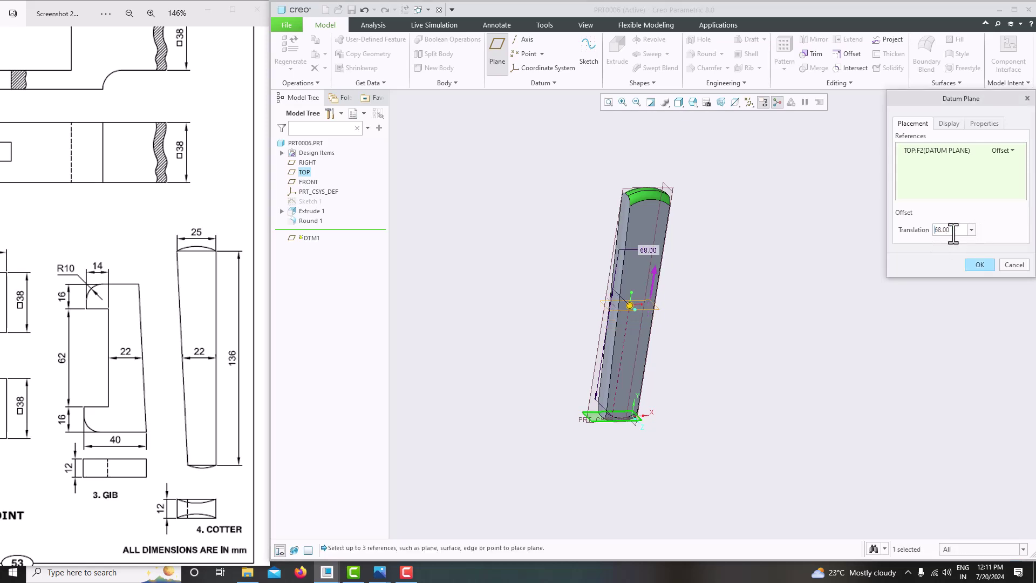
click(974, 264)
- Examine the position of the new datum plane across the cotter's middle from several angles
middle_drag(946, 279, 820, 273)
scroll(561, 317, up, 5)
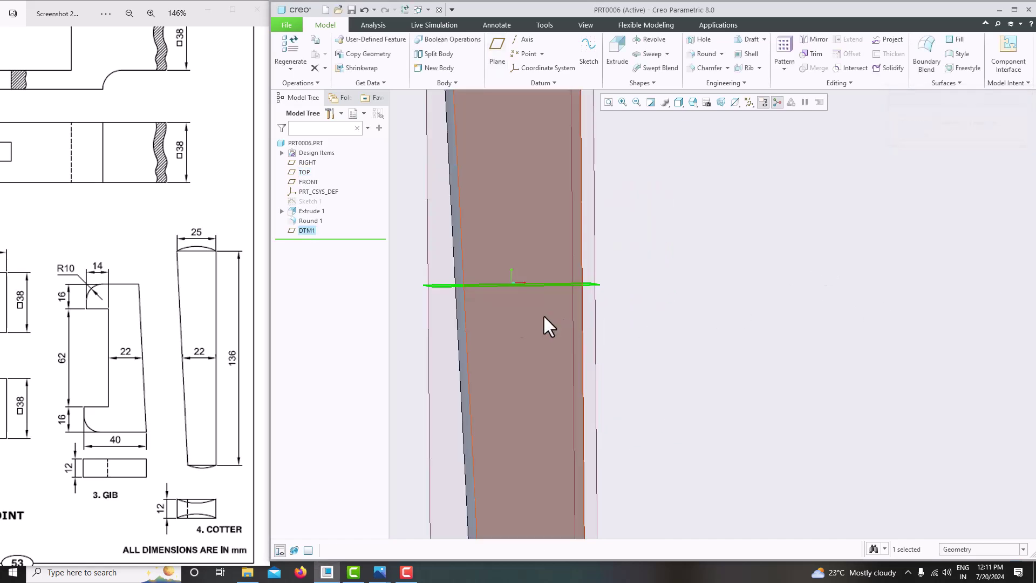
mouse_move(473, 306)
middle_down()
mouse_move(453, 289)
mouse_move(481, 313)
middle_up()
scroll(692, 351, down, 5)
mouse_move(692, 351)
middle_down()
mouse_move(697, 367)
mouse_move(689, 358)
middle_up()
click(786, 318)
middle_drag(786, 319, 763, 313)
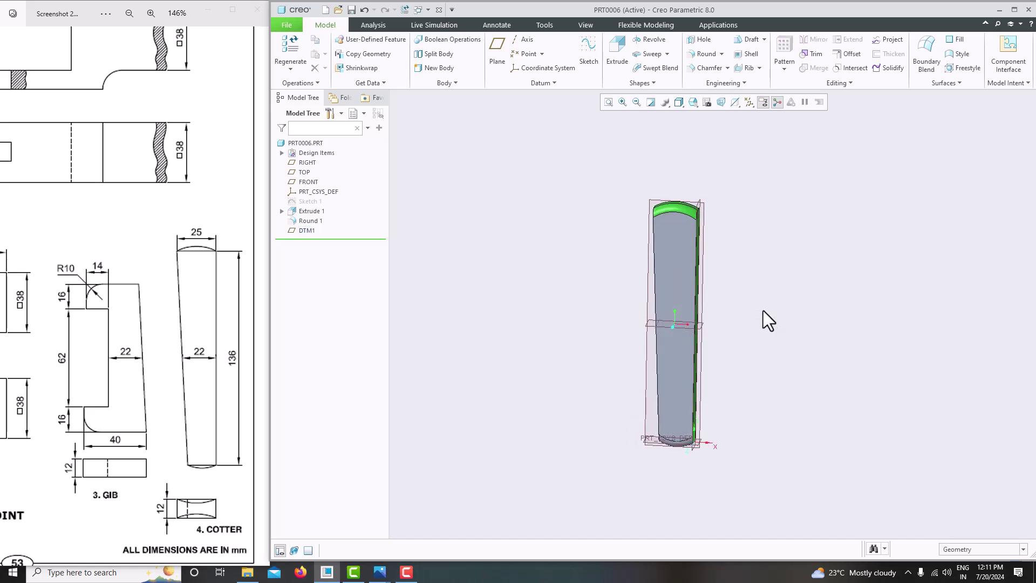
- Save a copy of the cotter part as 4_cotter in the GIB_and_Cotter folder
click(286, 25)
mouse_move(292, 106)
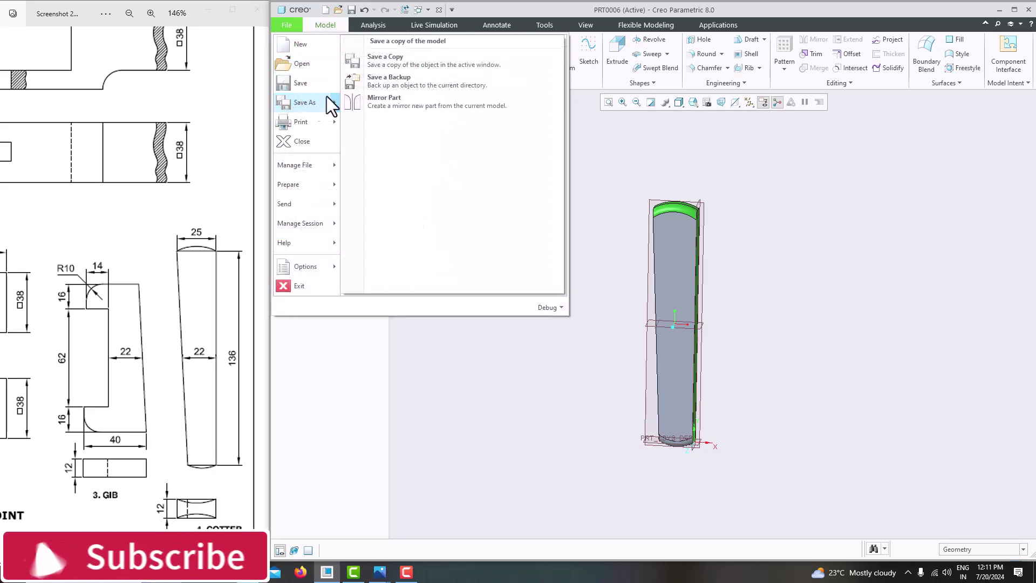
click(386, 63)
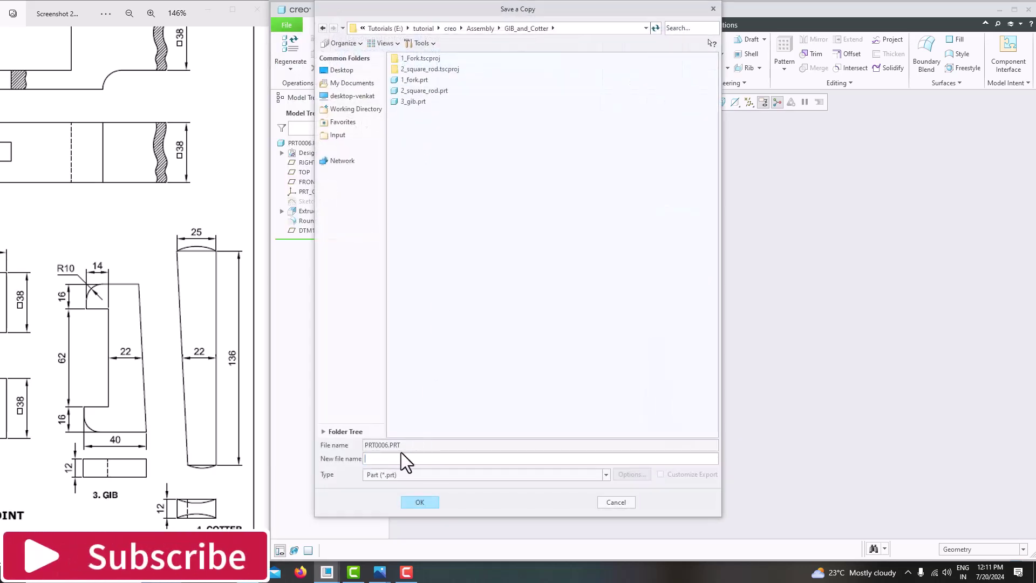
text(4_cot)
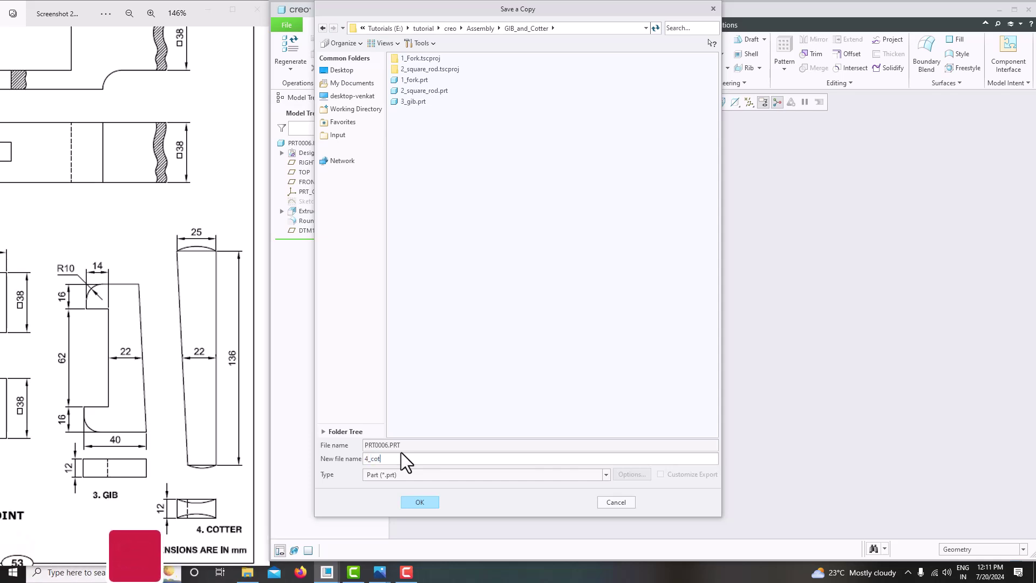
text(ter)
key(Return)
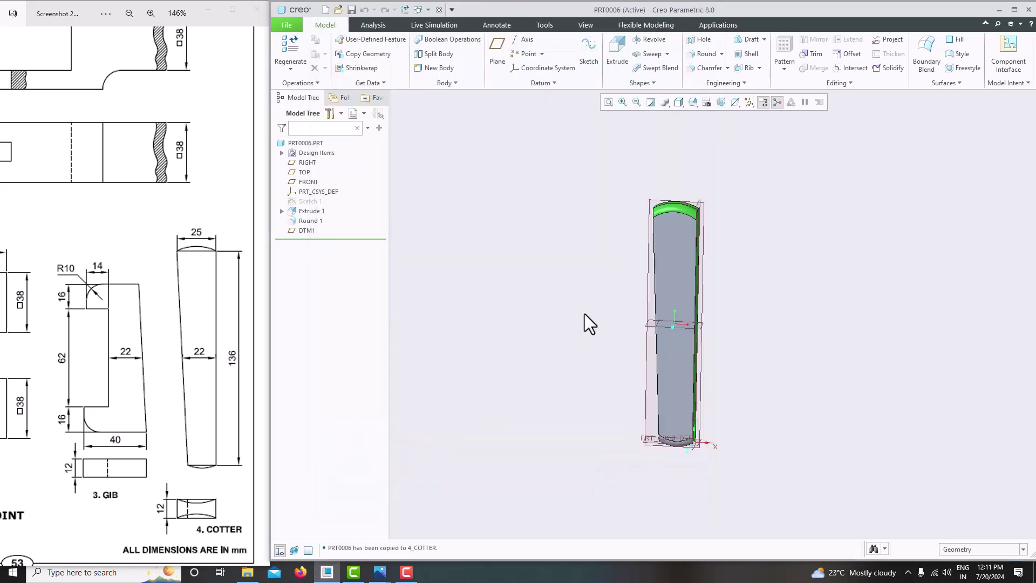
- Review the fork, square rod and gib views in the gib and cotter joint reference drawing
middle_drag(580, 314, 593, 311)
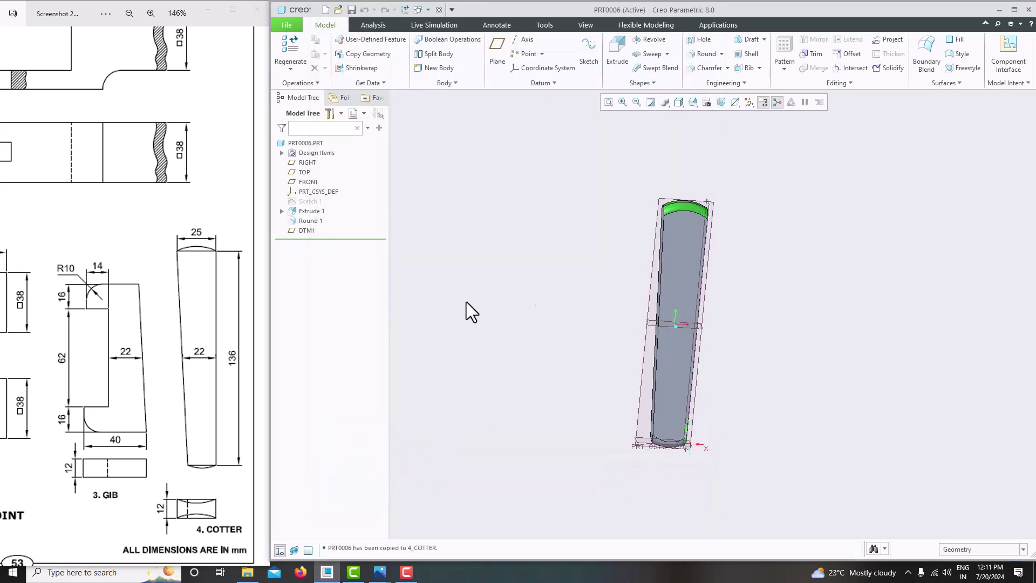
scroll(186, 402, down, 2)
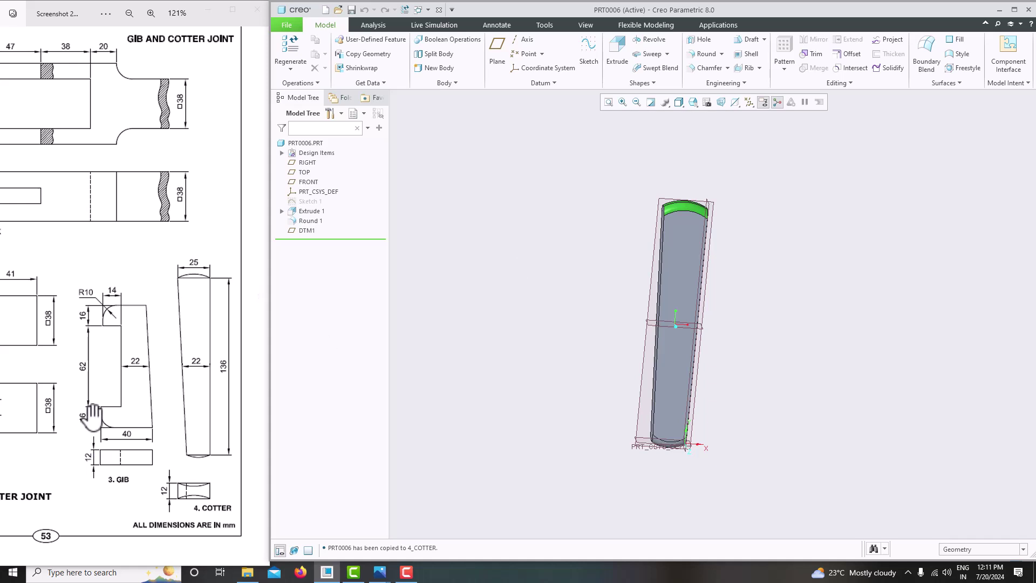
drag(111, 380, 155, 386)
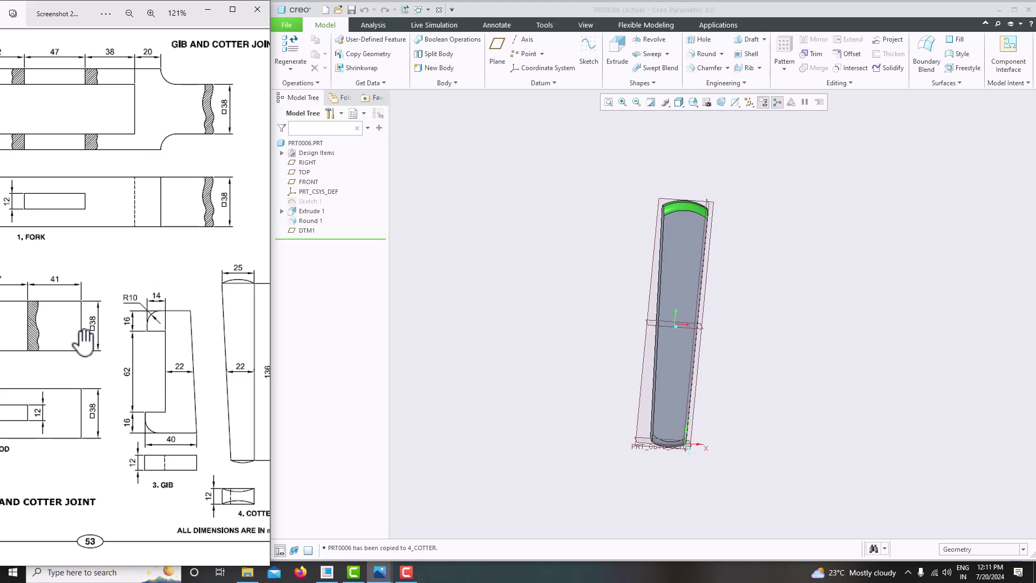